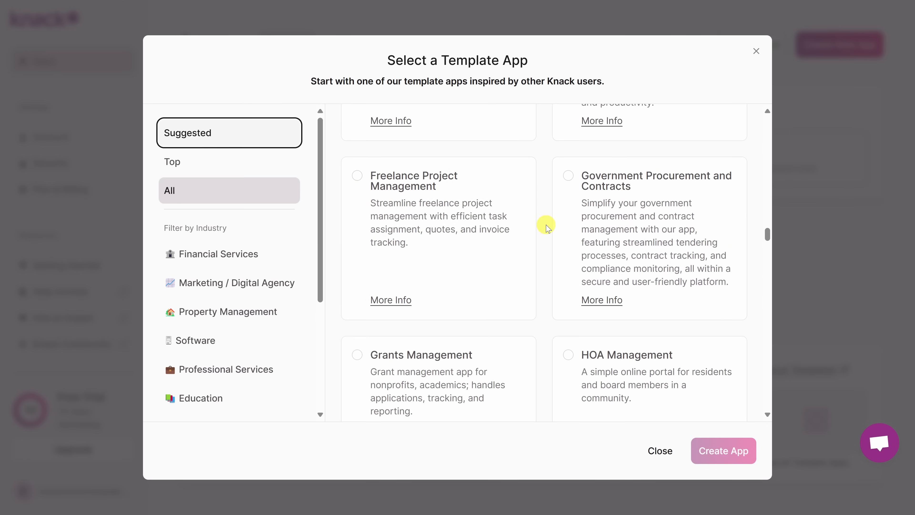
Step: Look through the full list of template apps and close the template selection
scroll(546, 227, down, 5)
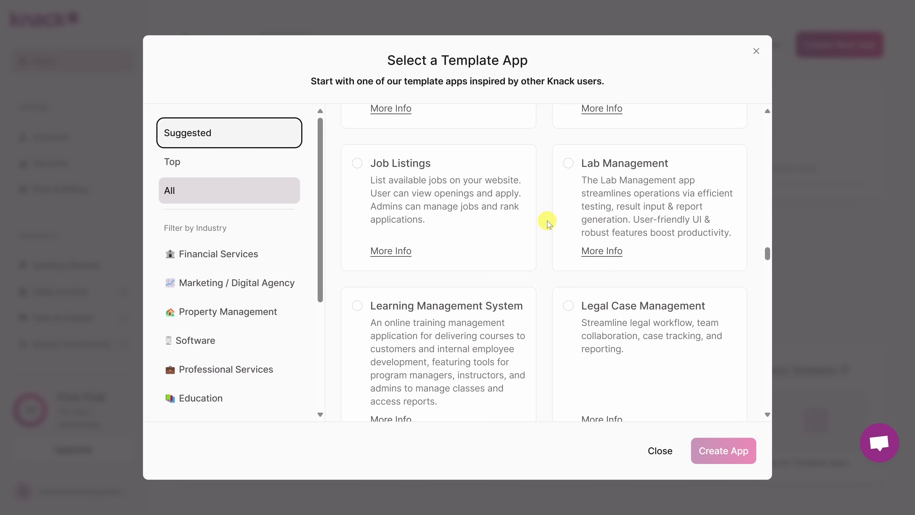
scroll(547, 216, down, 5)
click(755, 52)
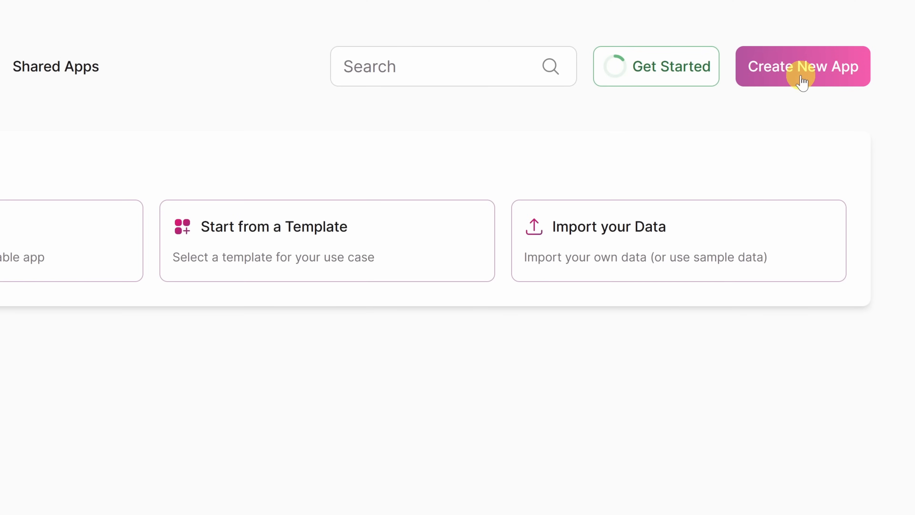
Step: Create a new app and add a blank table named Customers to it
click(803, 82)
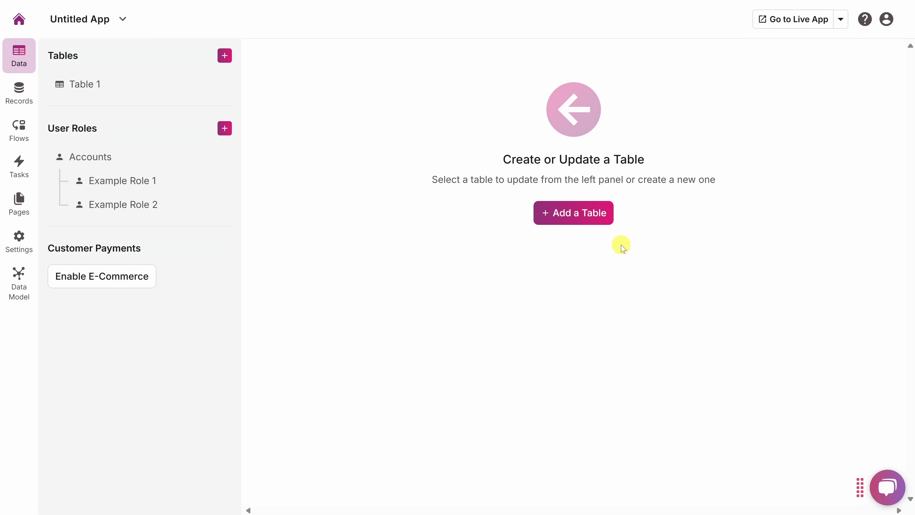
click(575, 224)
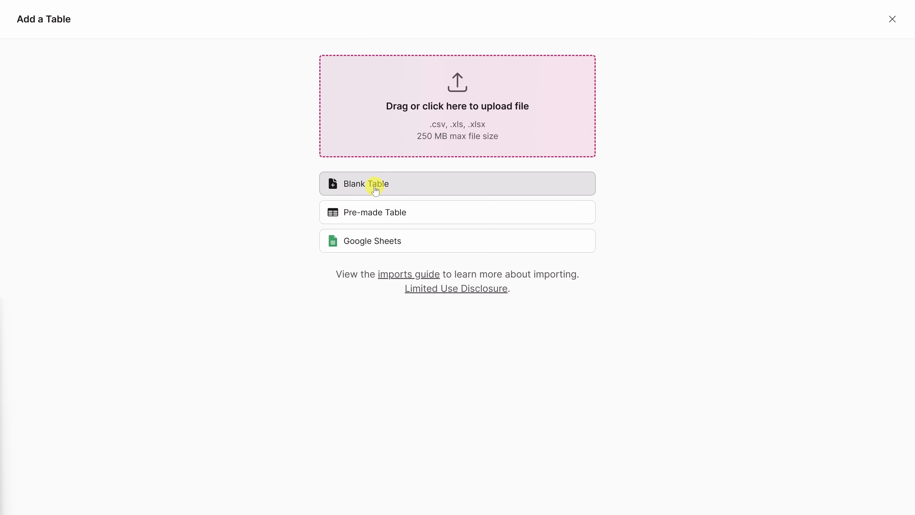
click(453, 187)
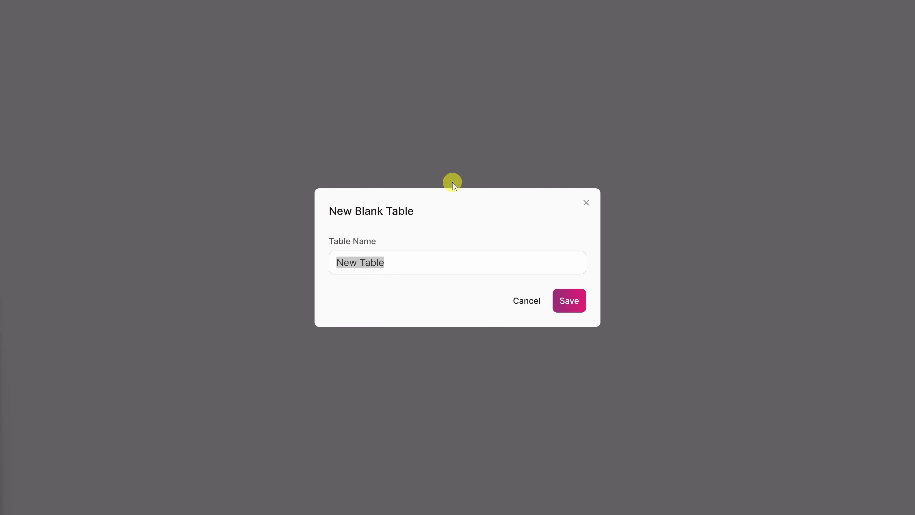
drag(410, 262, 262, 269)
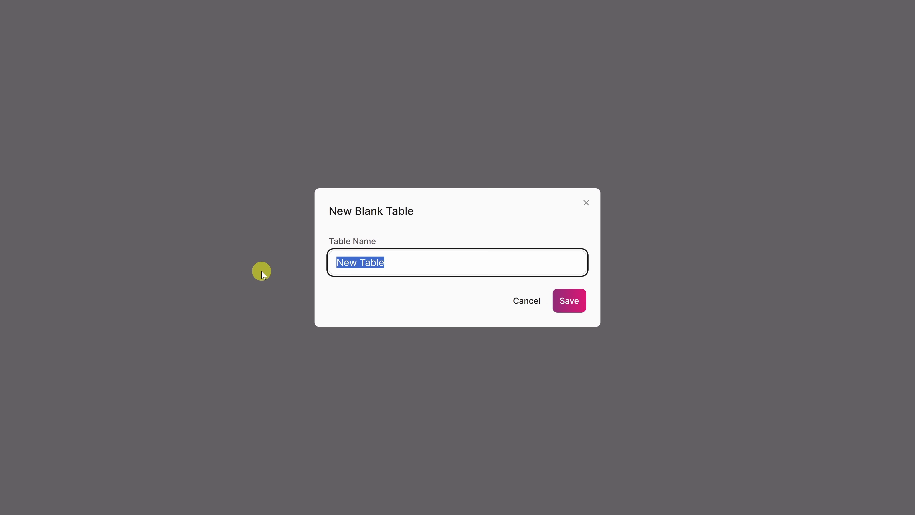
text(Customers)
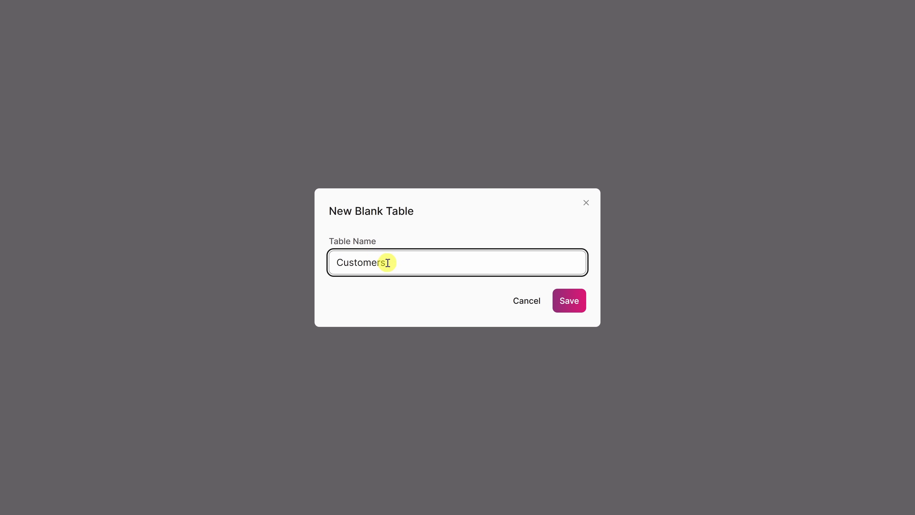
click(573, 309)
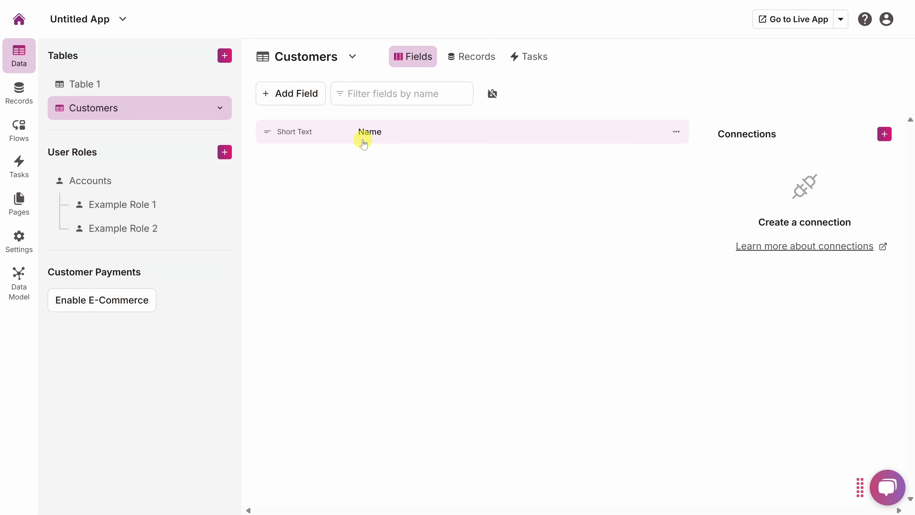
Step: Add an email-type field named Email to the Customers table with its default options
click(286, 102)
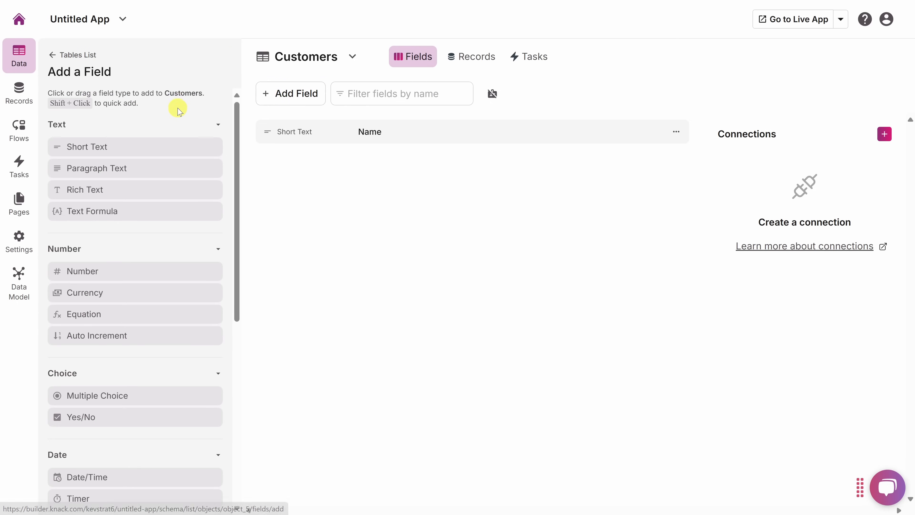
scroll(175, 117, down, 5)
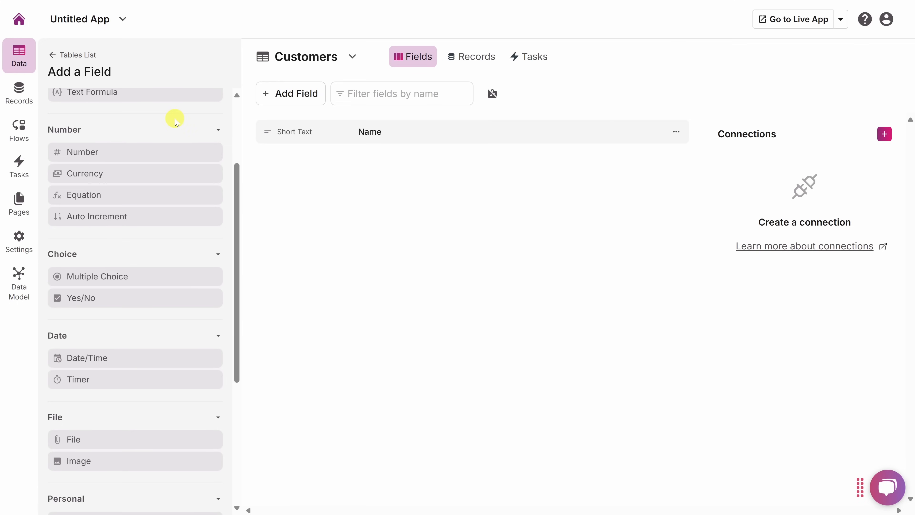
scroll(175, 119, down, 5)
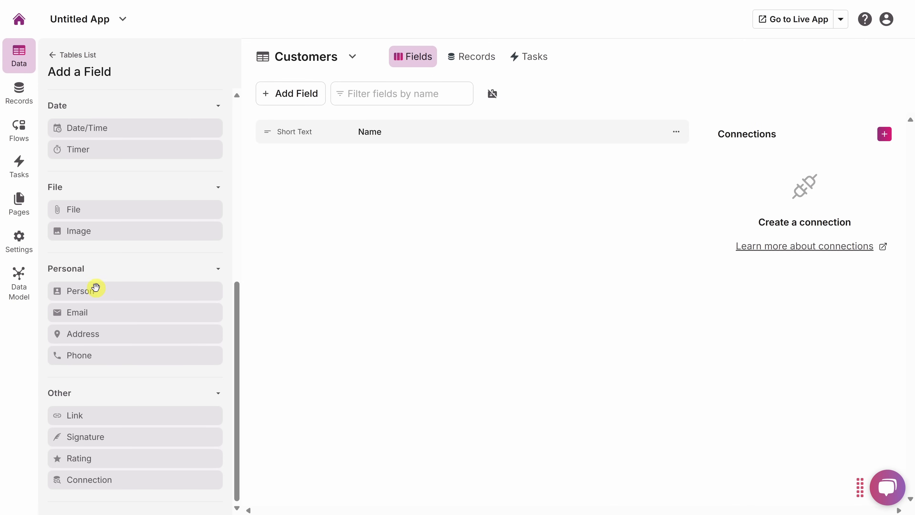
click(102, 314)
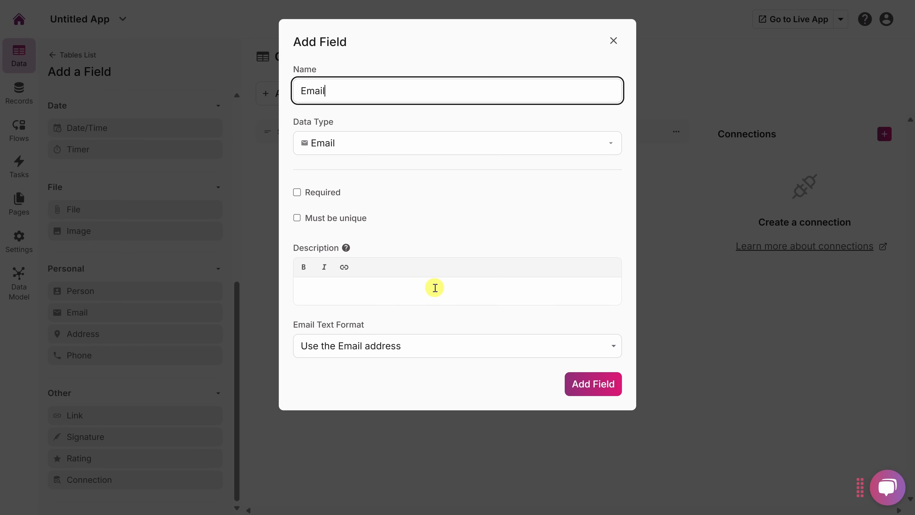
click(594, 389)
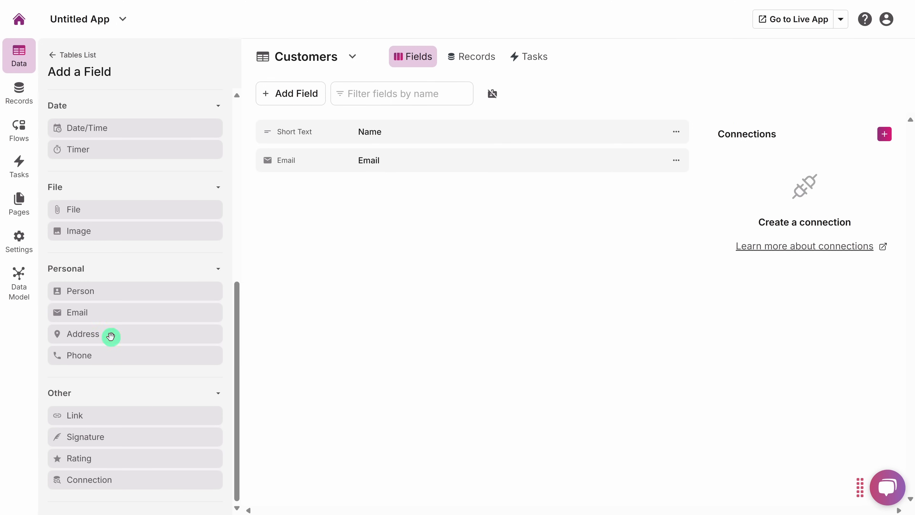
Step: Add an Address field and a Phone field to the Customers table, and return to the list of tables
drag(111, 336, 427, 174)
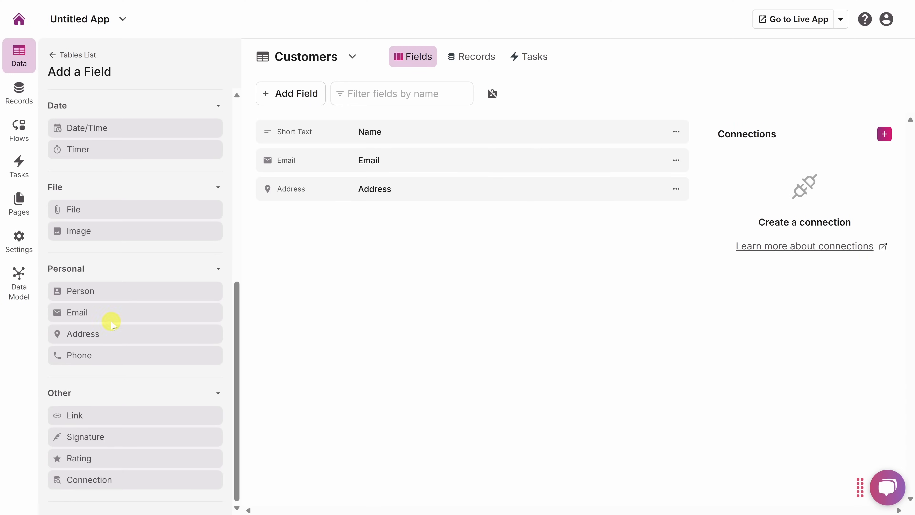
click(121, 356)
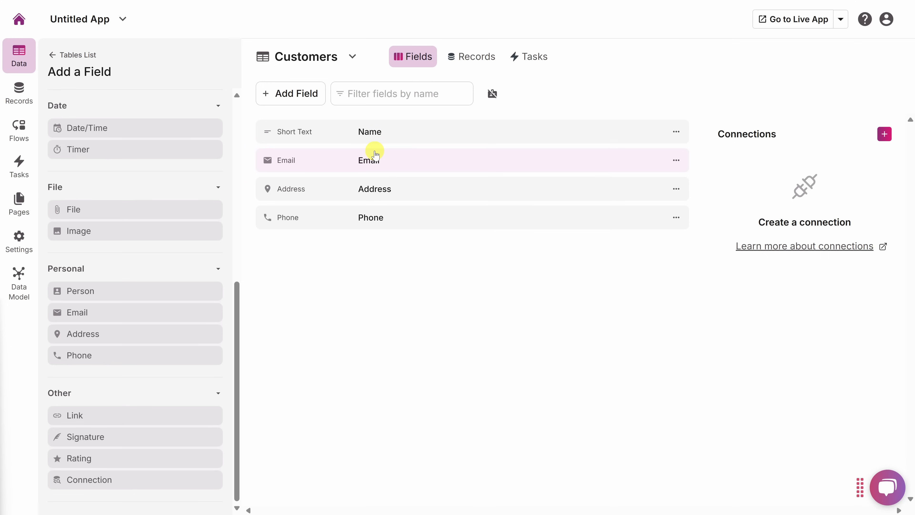
click(53, 56)
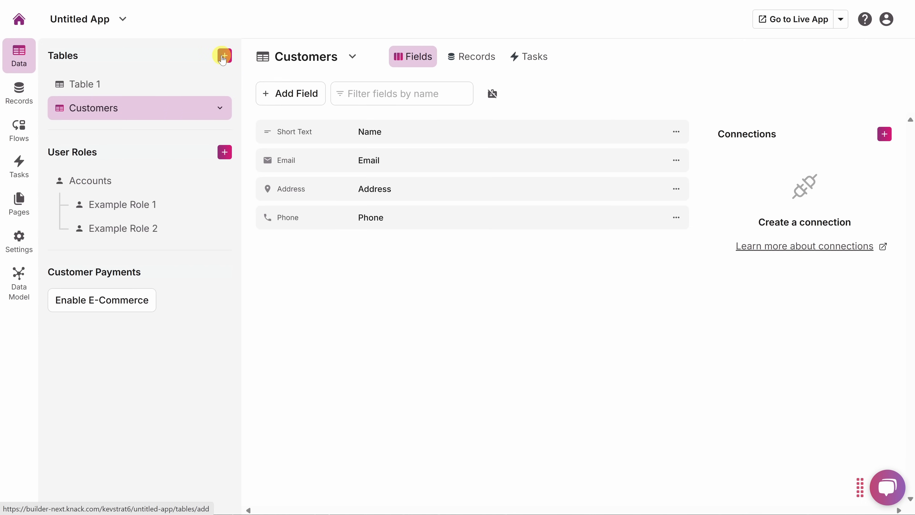
Step: Add a second blank table named Invoices to the app
click(225, 57)
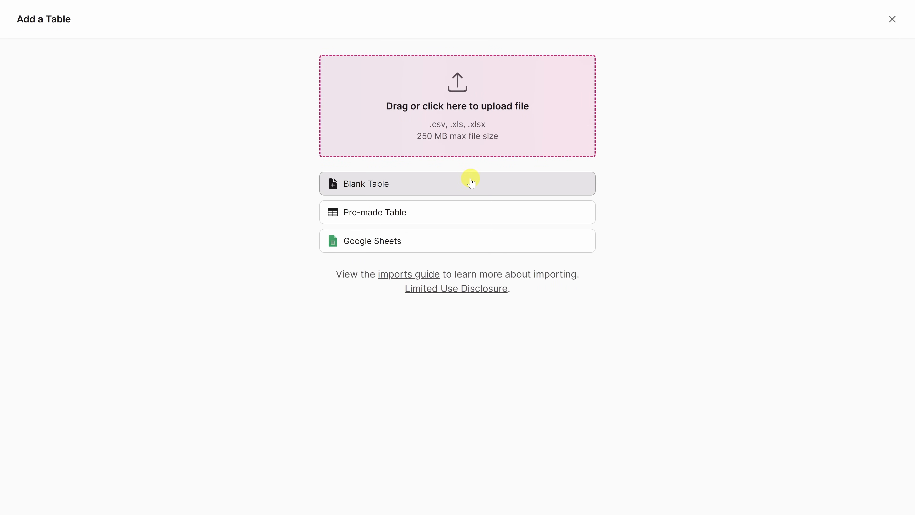
click(469, 187)
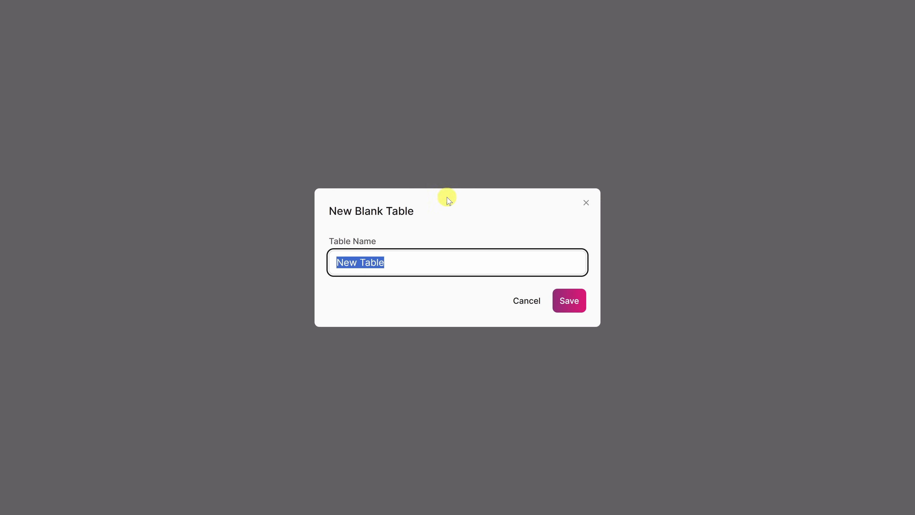
text(Invoices)
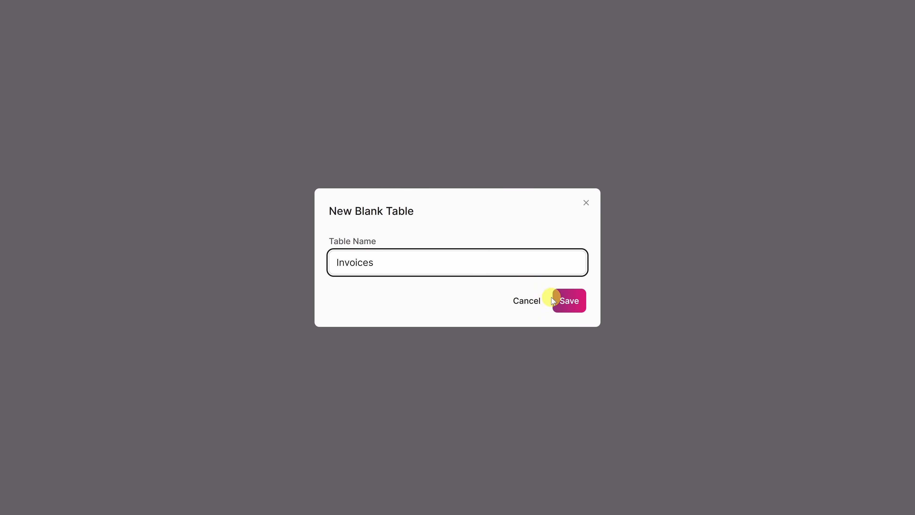
click(571, 310)
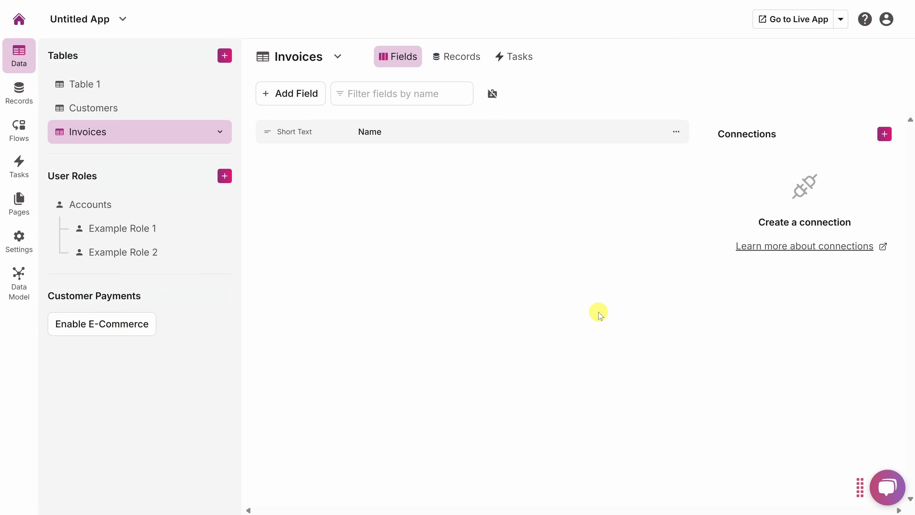
Step: Add an Auto Increment field named Invoice Number to the Invoices table
click(295, 97)
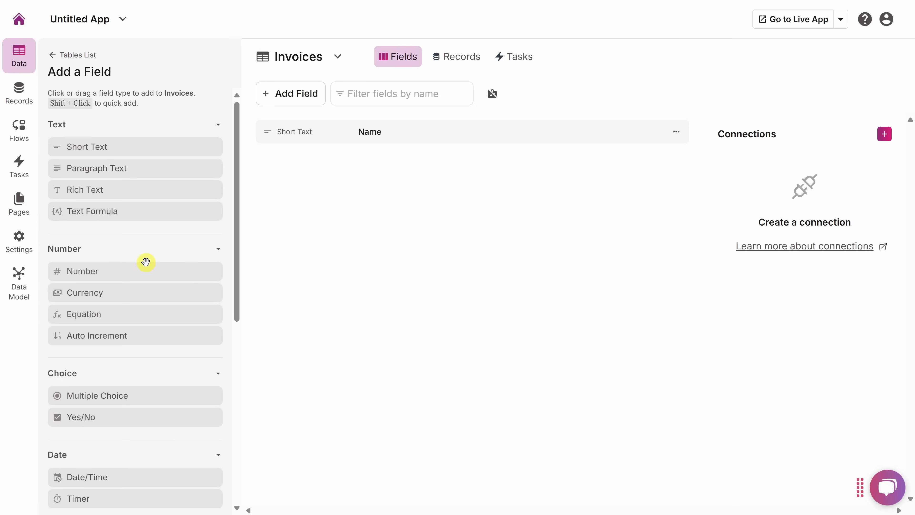
scroll(137, 237, down, 8)
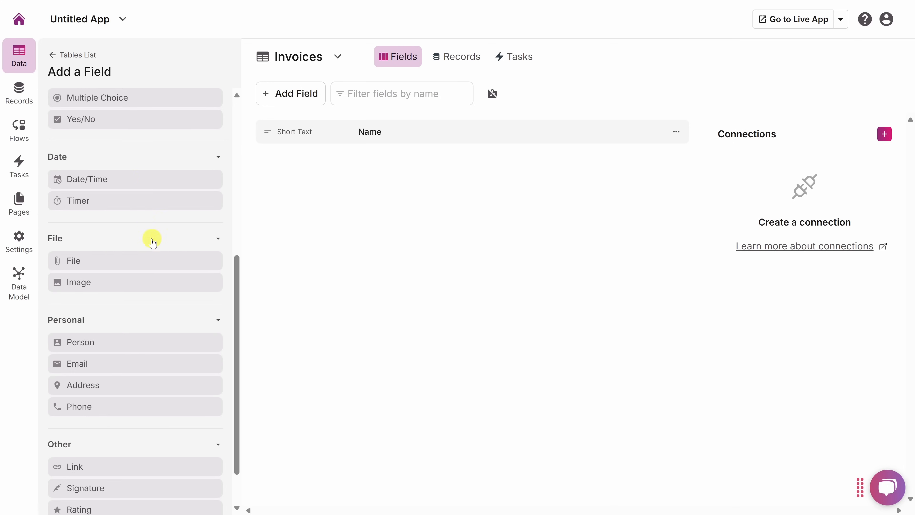
scroll(150, 237, up, 6)
scroll(154, 272, up, 2)
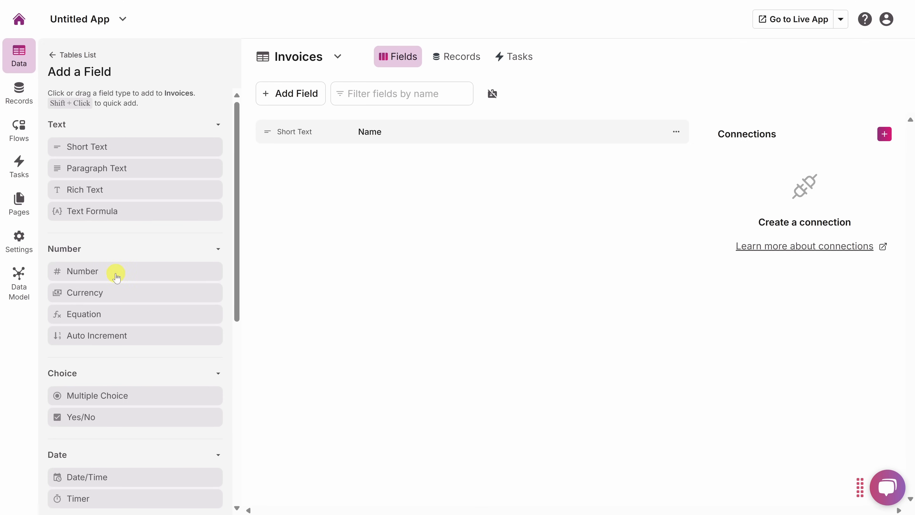
click(130, 335)
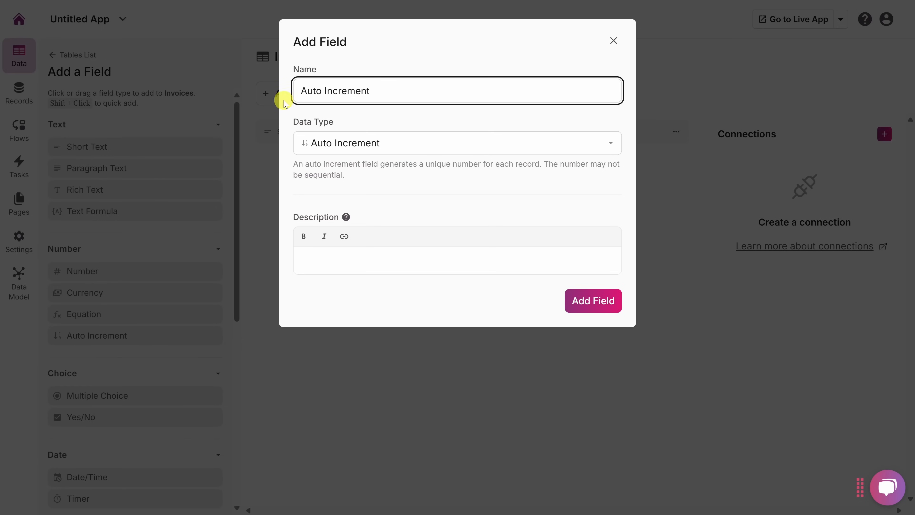
drag(389, 86, 257, 82)
text(Invoice Number)
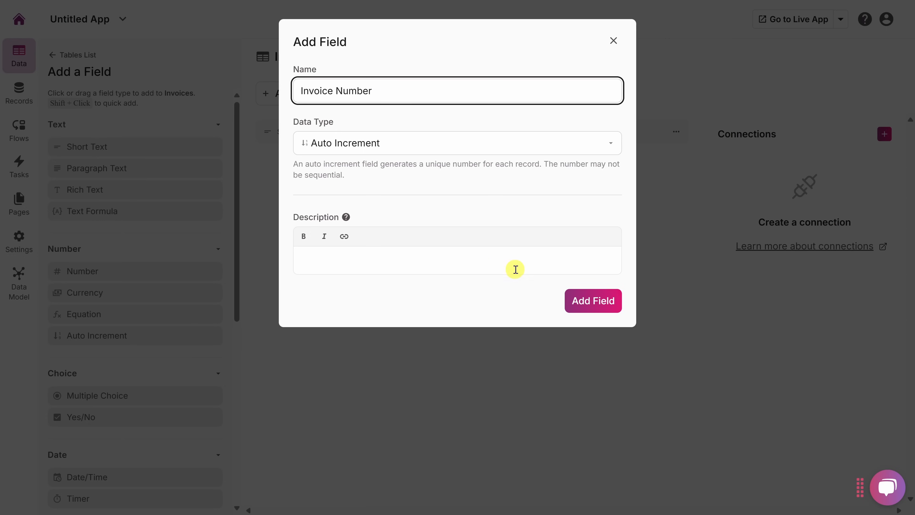
click(574, 307)
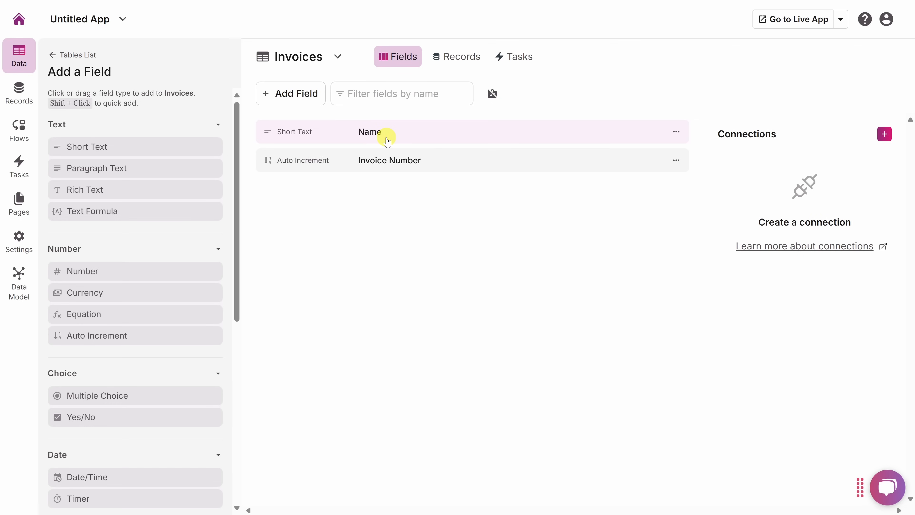
Step: Delete the default Name field from the Invoices table
click(676, 132)
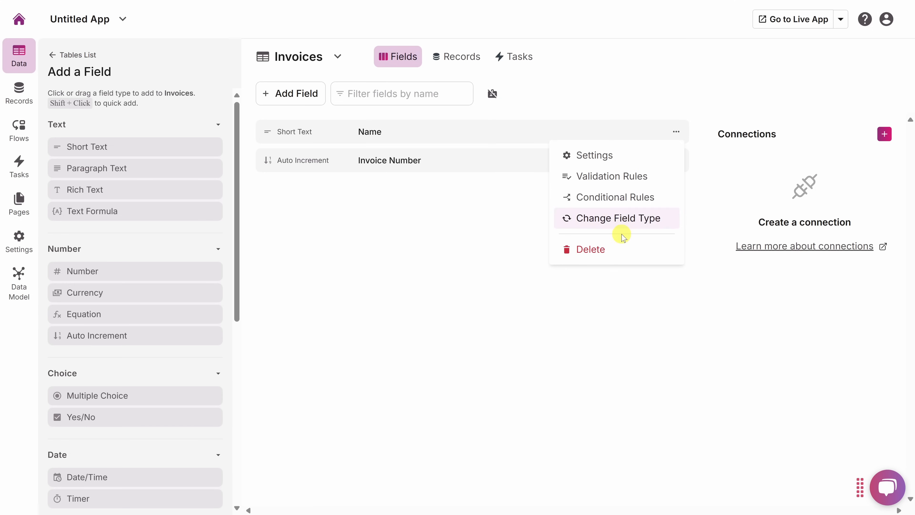
click(623, 251)
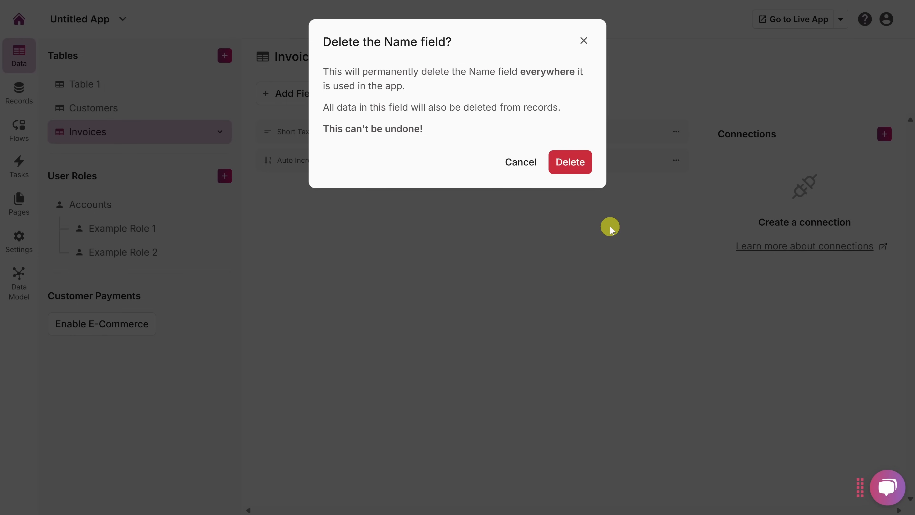
click(570, 163)
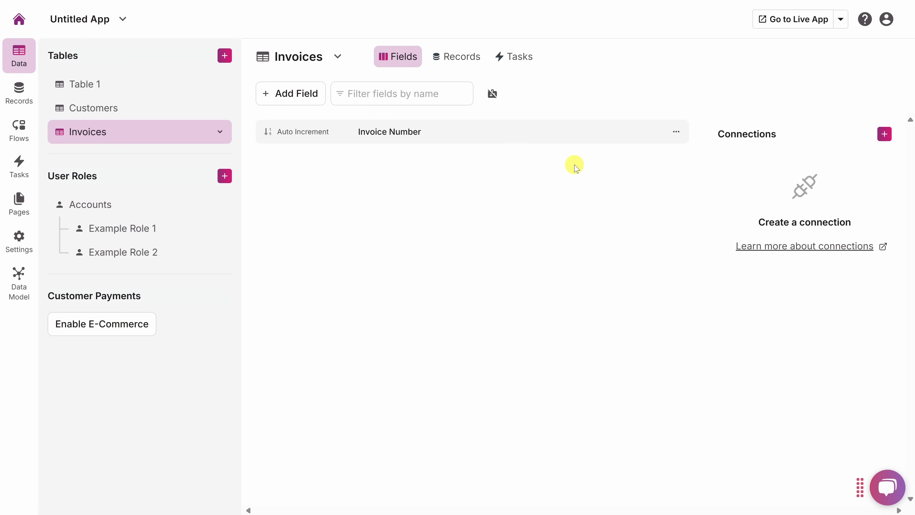
Step: Add a required Date/Time field named Due Date to the Invoices table
click(281, 97)
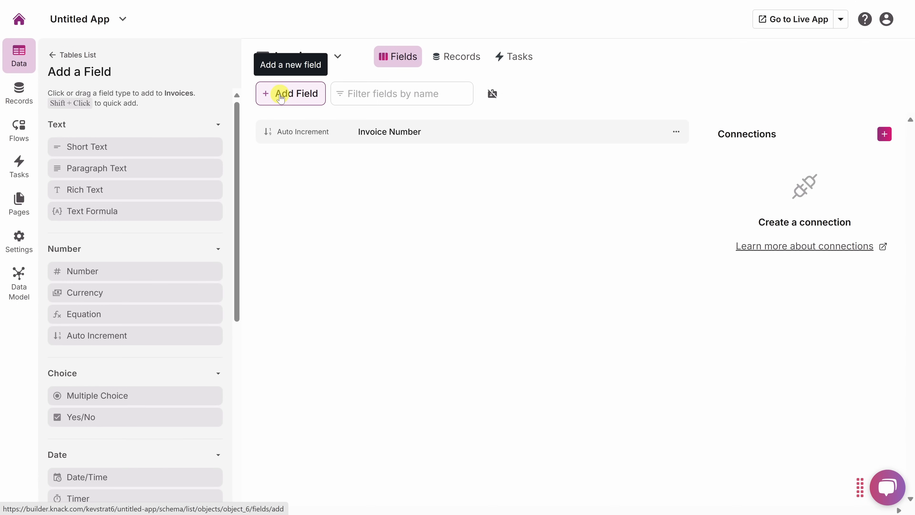
scroll(164, 180, down, 5)
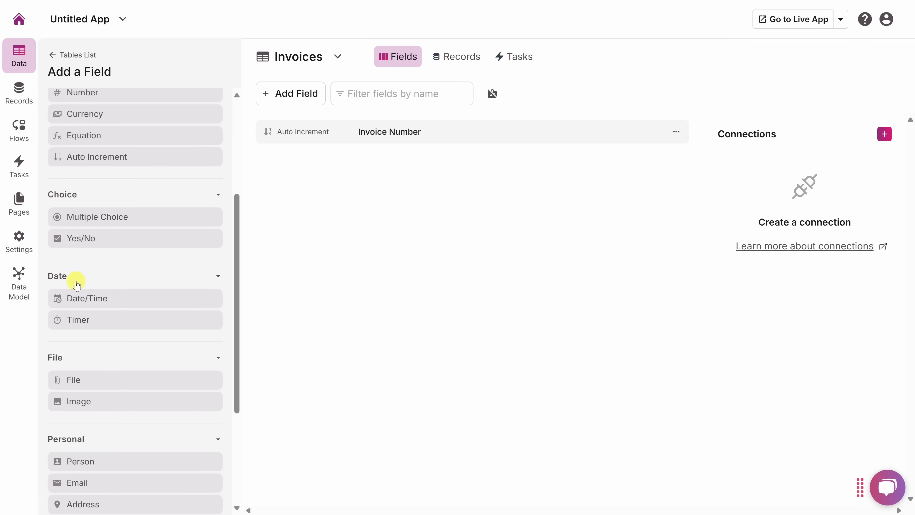
click(140, 298)
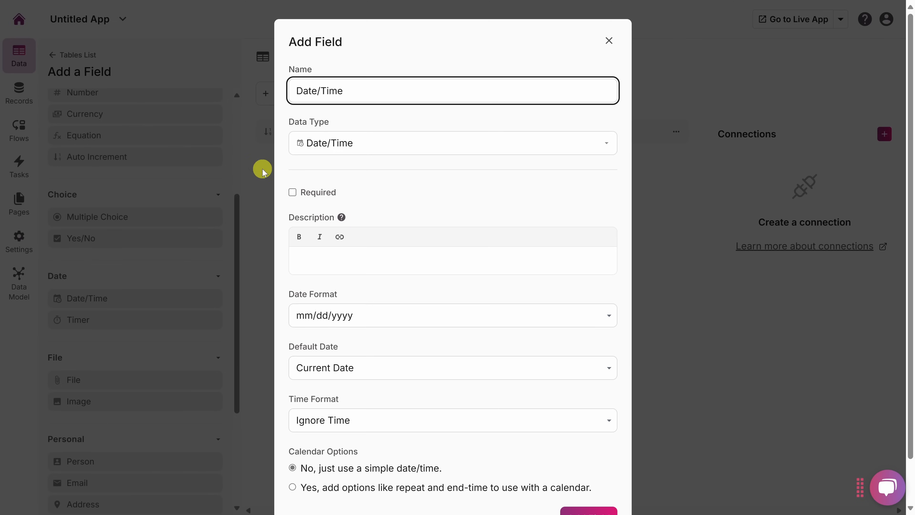
drag(358, 89, 295, 88)
text(Due Date)
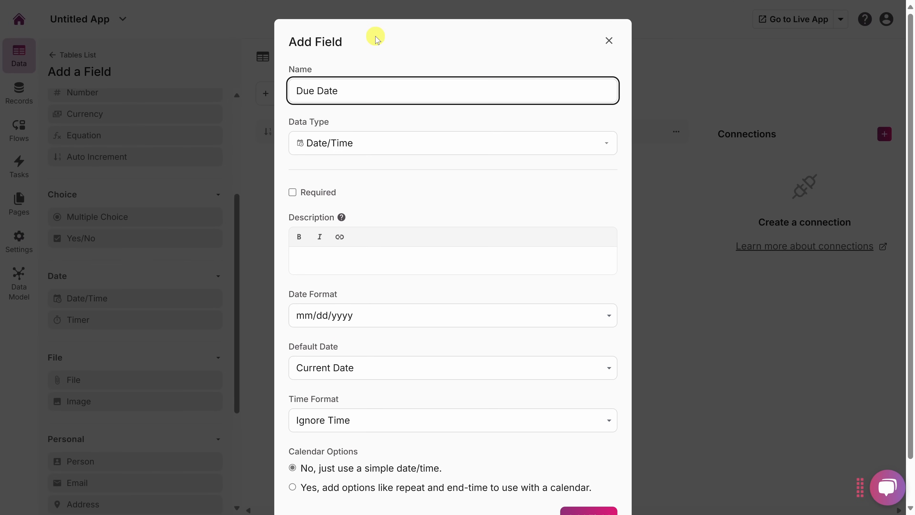
click(293, 193)
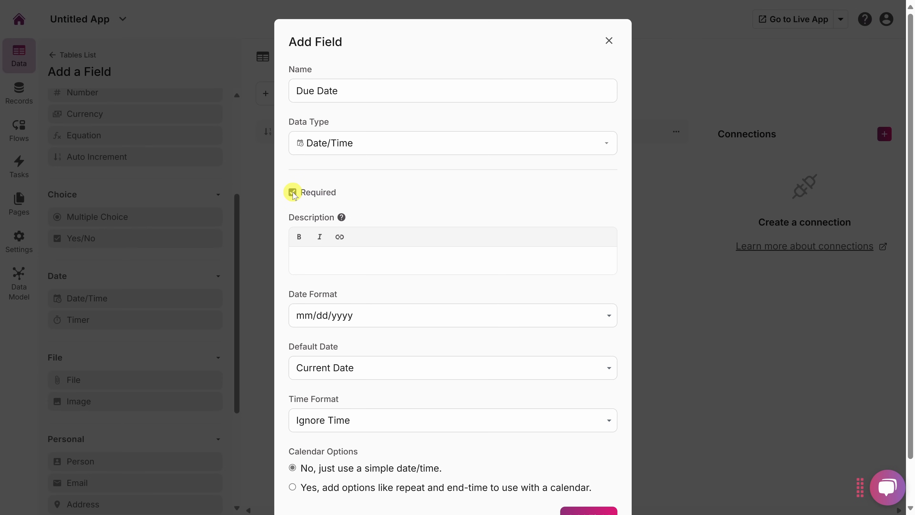
scroll(371, 159, down, 1)
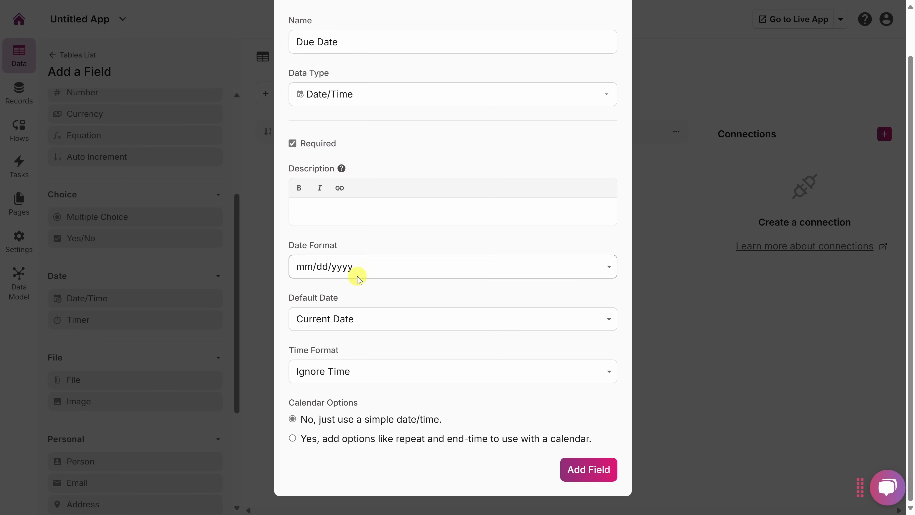
click(586, 475)
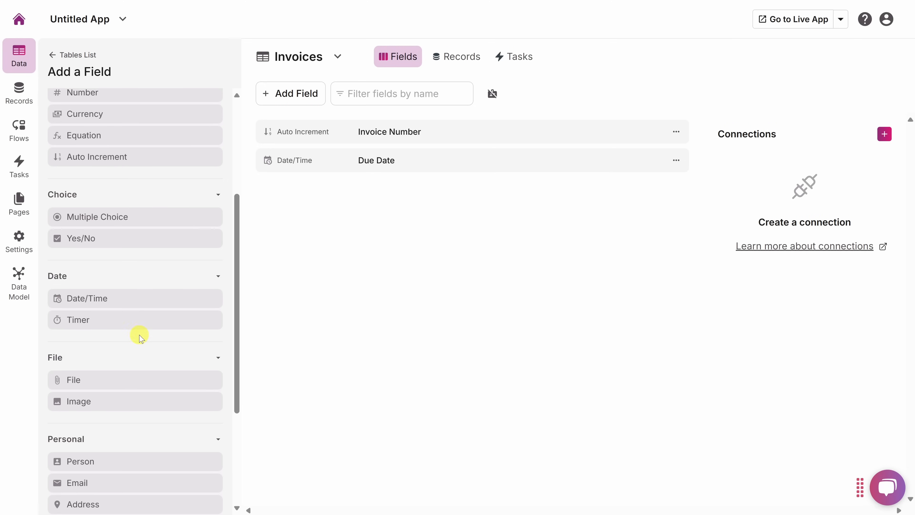
Step: Add a required Currency field named Amount Due to the Invoices table
scroll(141, 337, up, 3)
scroll(141, 337, up, 2)
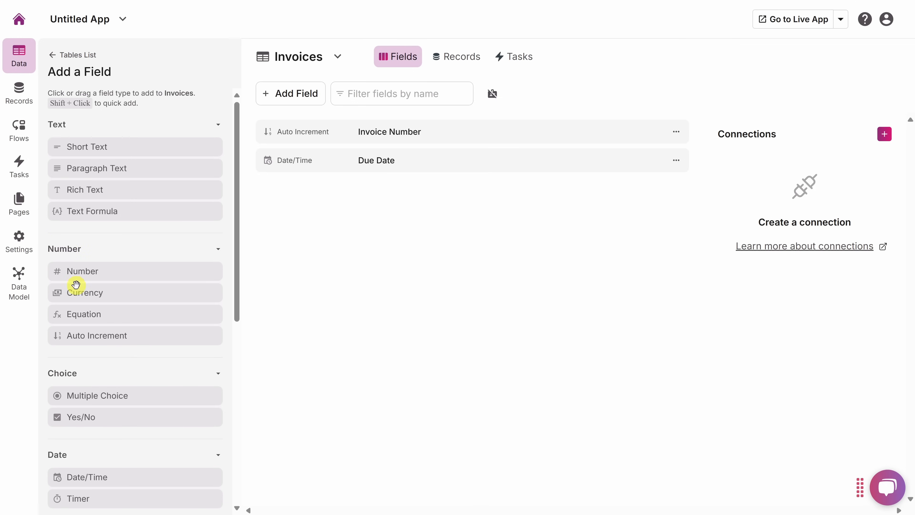
click(134, 293)
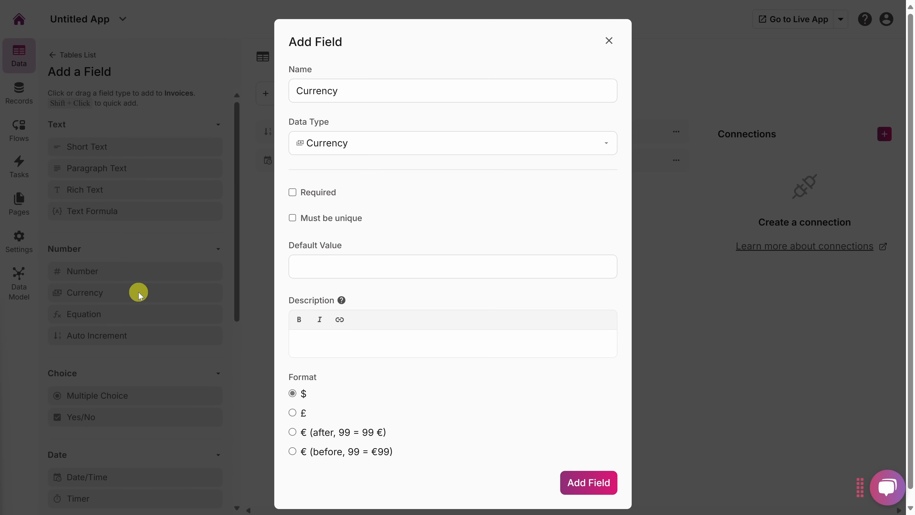
double_click(354, 91)
text(Amount Due)
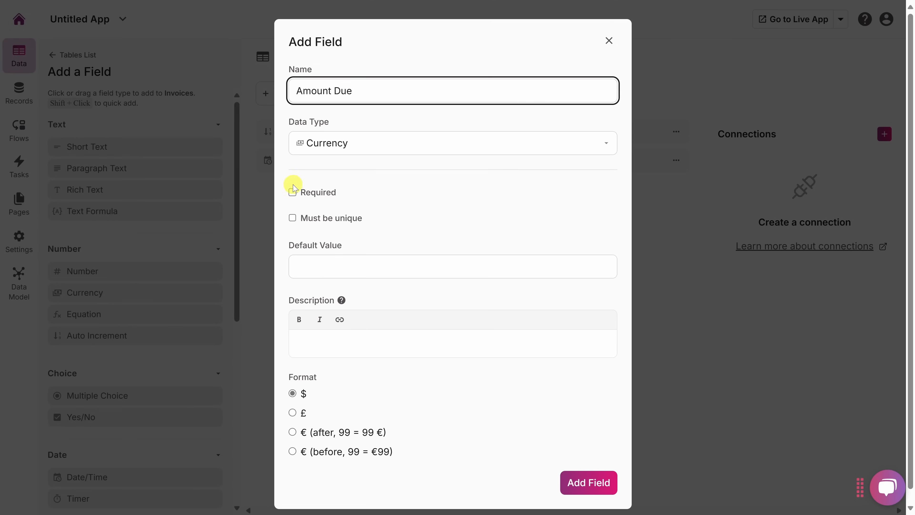
click(293, 192)
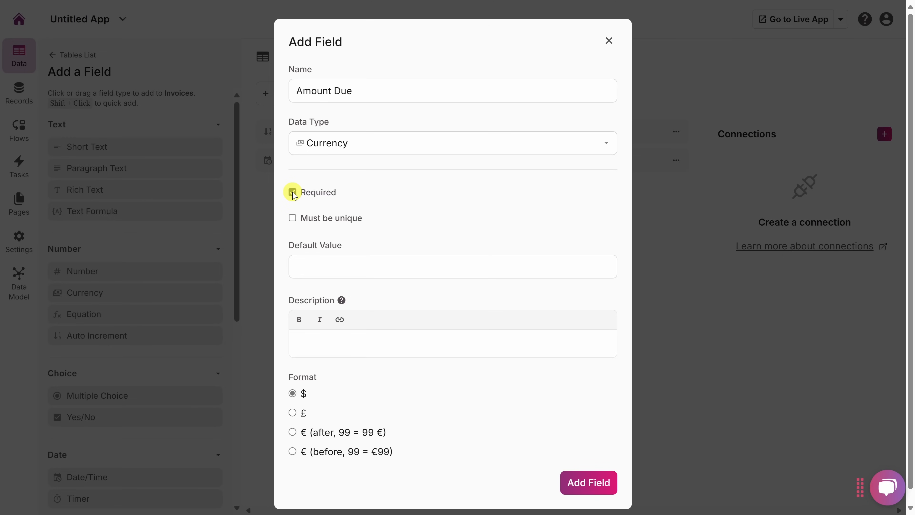
click(596, 492)
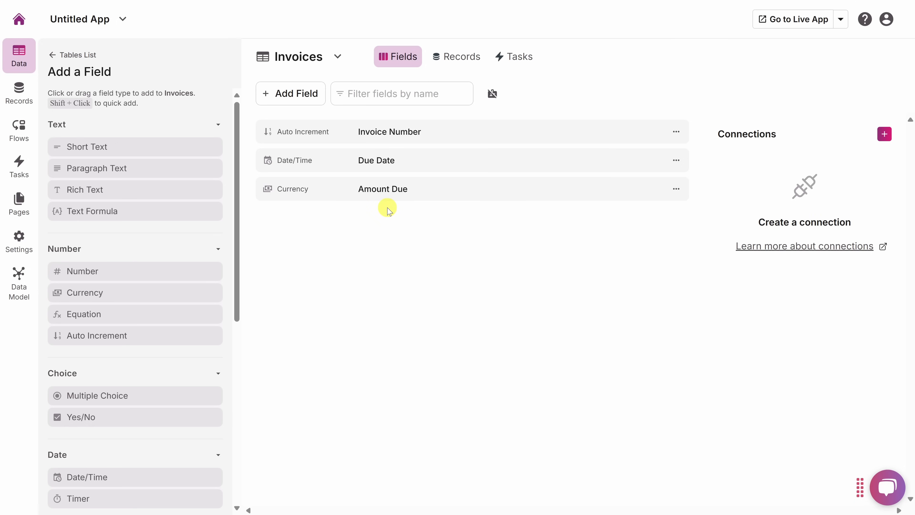
Step: Add a Yes/No field named Paid? with Radio Buttons input to the Invoices table, and move the Amount Due field above Due Date
scroll(190, 249, down, 3)
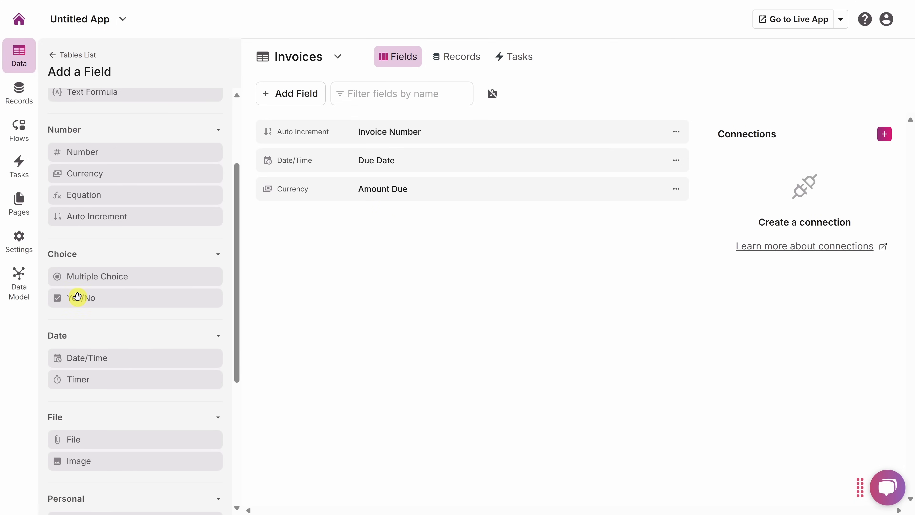
click(107, 297)
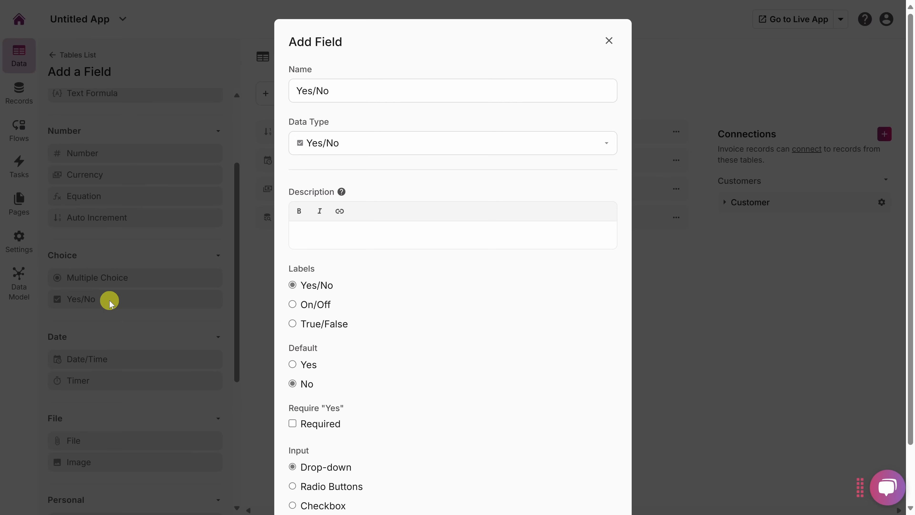
triple_click(339, 90)
text(Paid?)
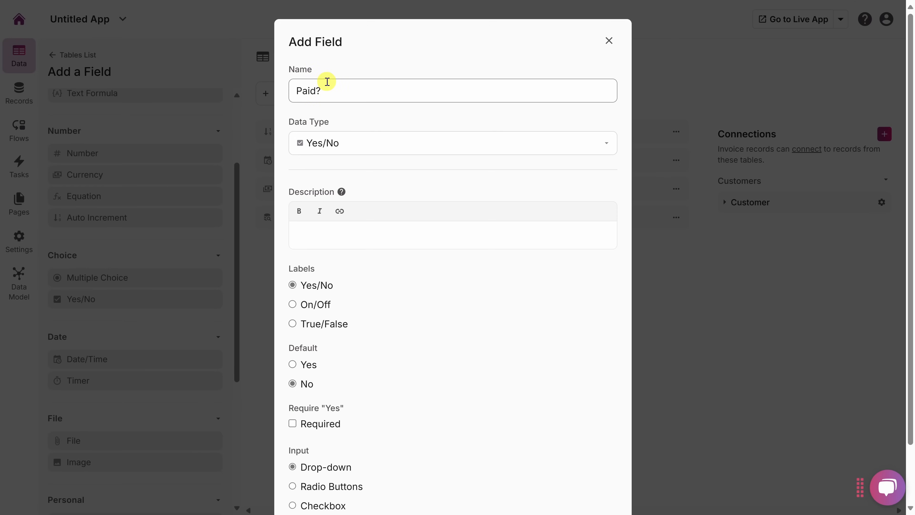
scroll(326, 140, down, 2)
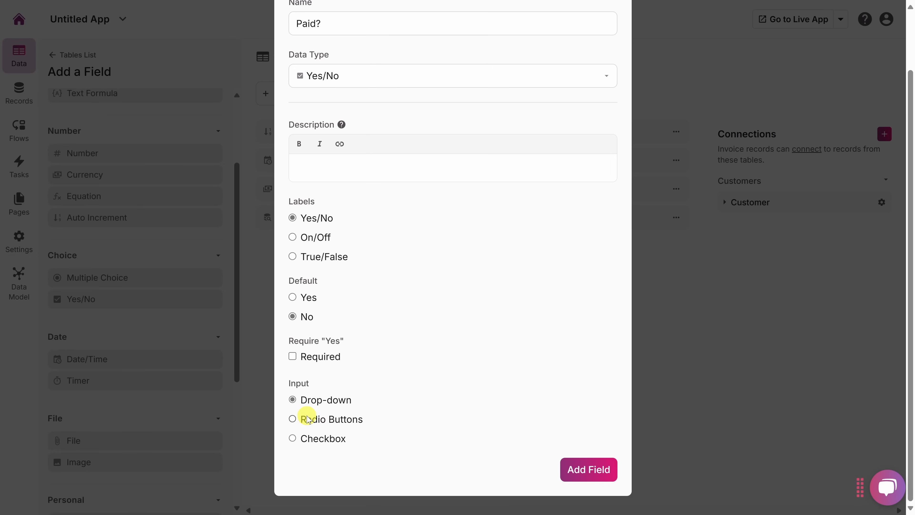
click(293, 418)
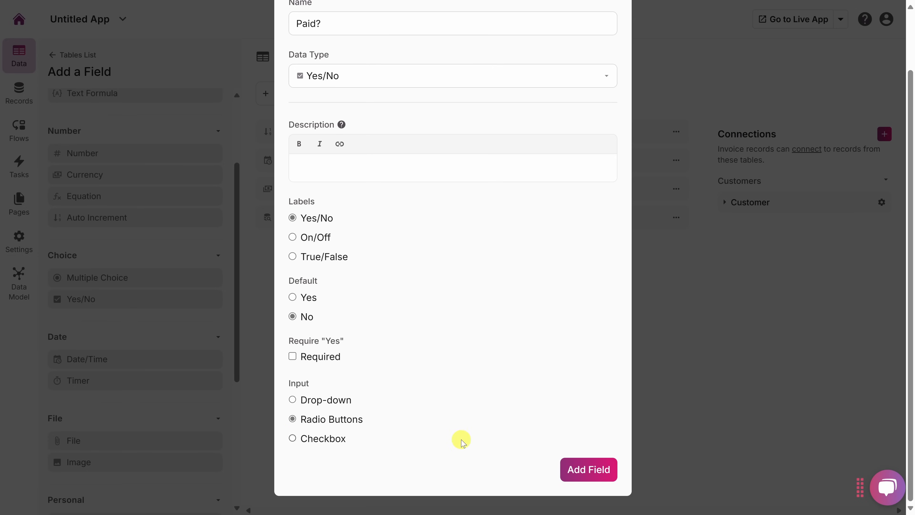
click(587, 475)
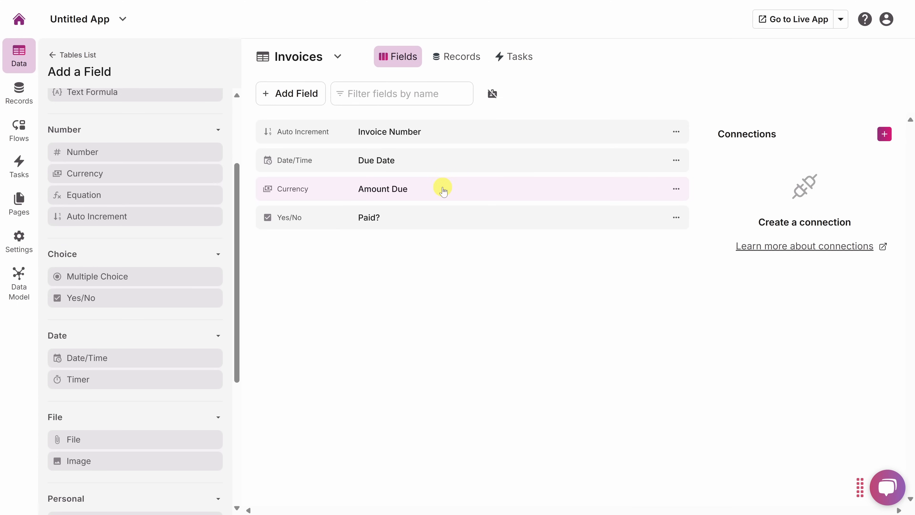
drag(443, 184, 443, 160)
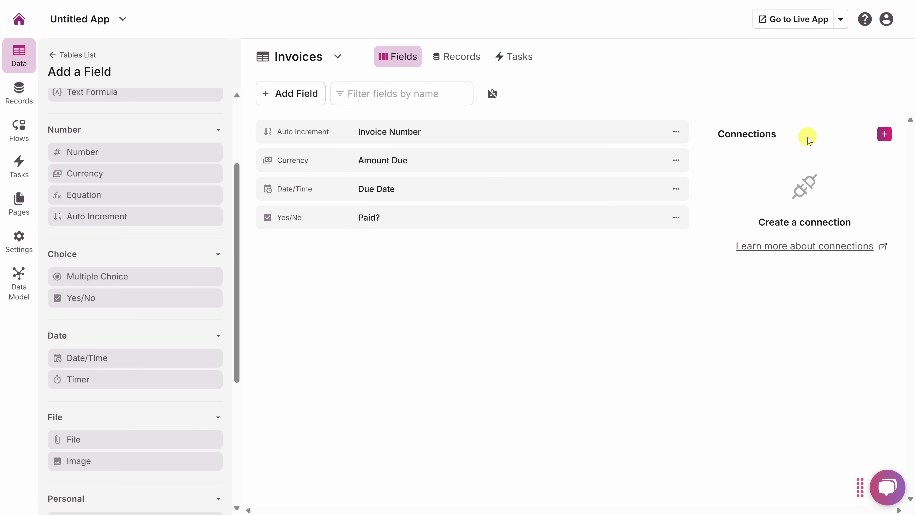
Step: Add a connection from Invoices to the Customers table, with each invoice connecting to one customer and each customer to many invoices
click(884, 135)
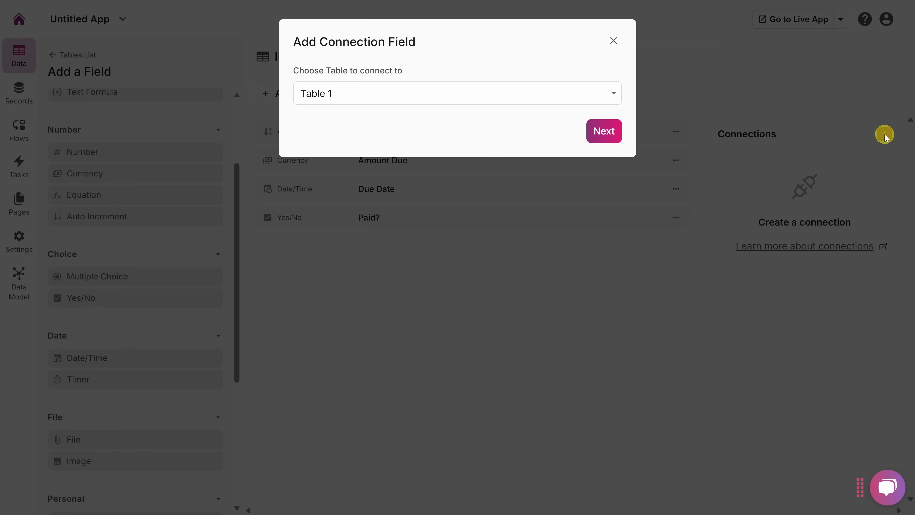
click(375, 94)
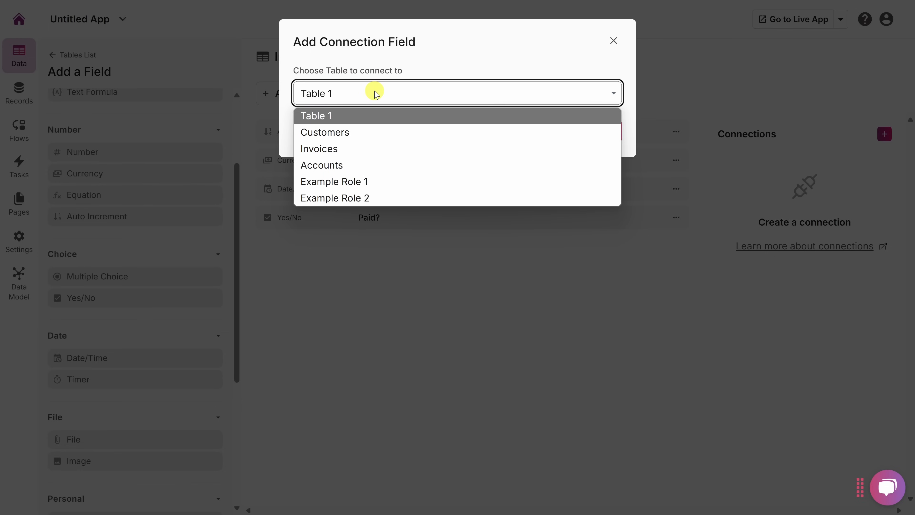
click(332, 137)
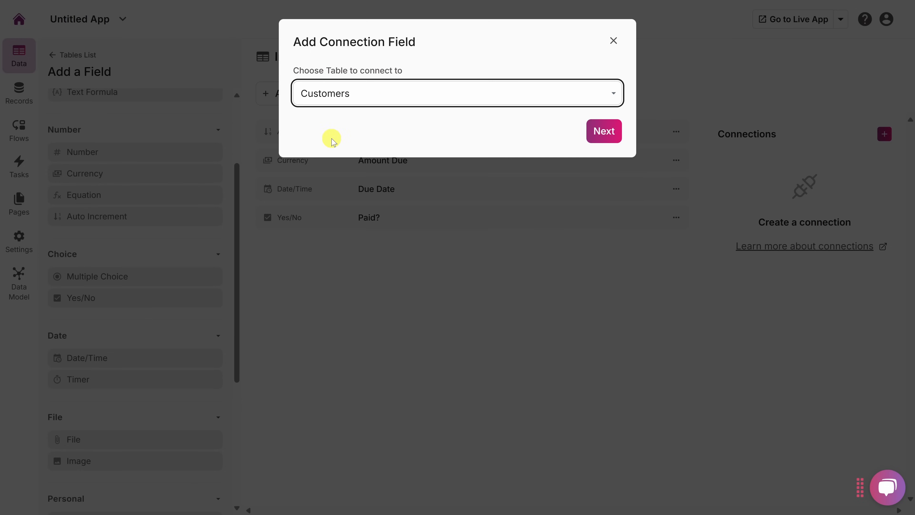
click(612, 139)
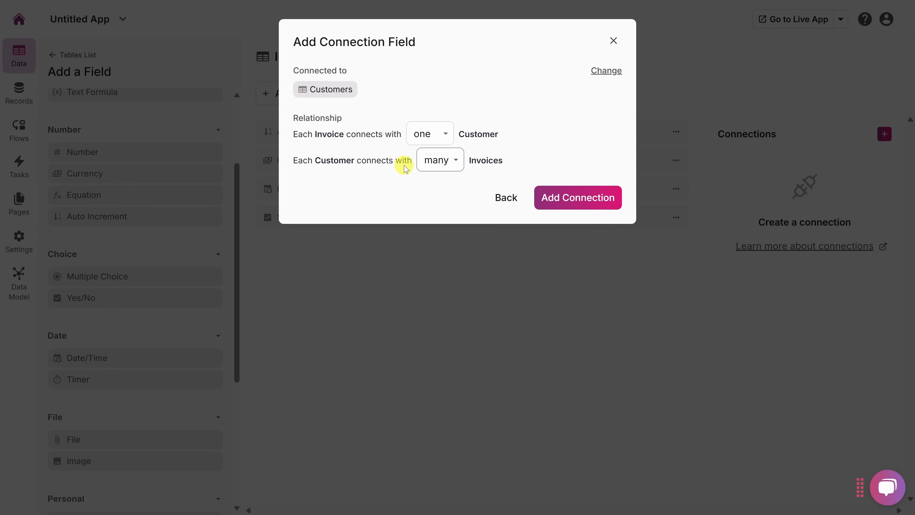
click(462, 163)
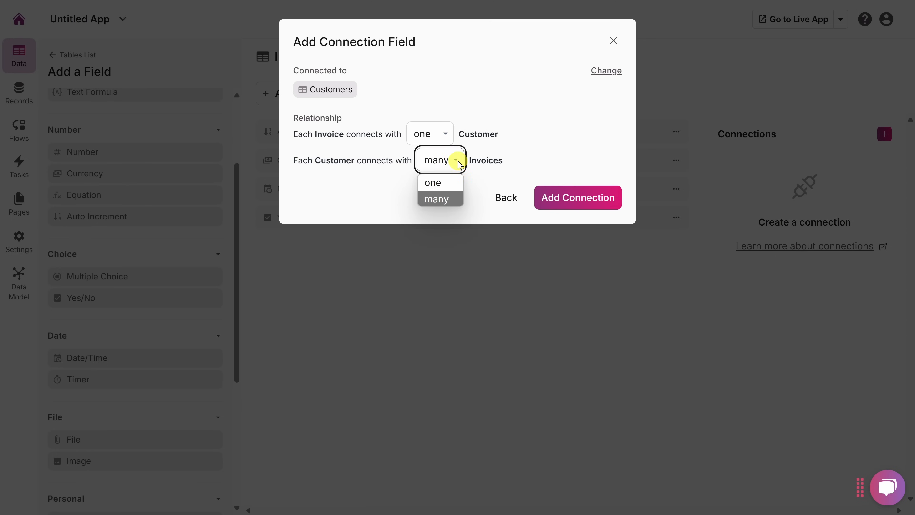
click(494, 163)
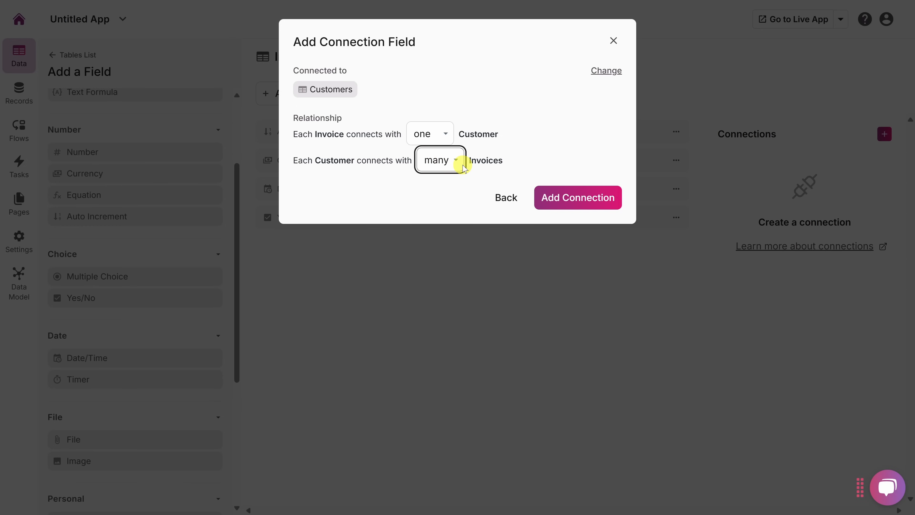
click(563, 204)
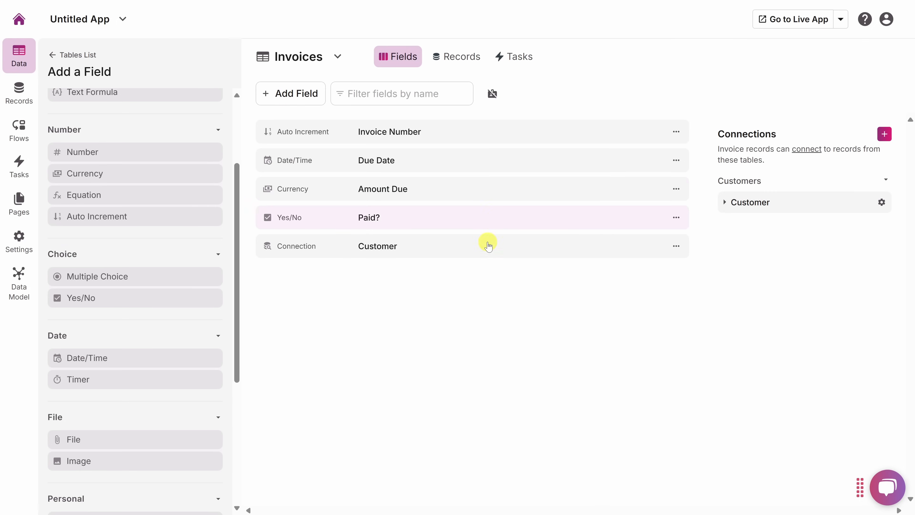
Step: Return to the list of tables and add a user role named Employee
click(20, 54)
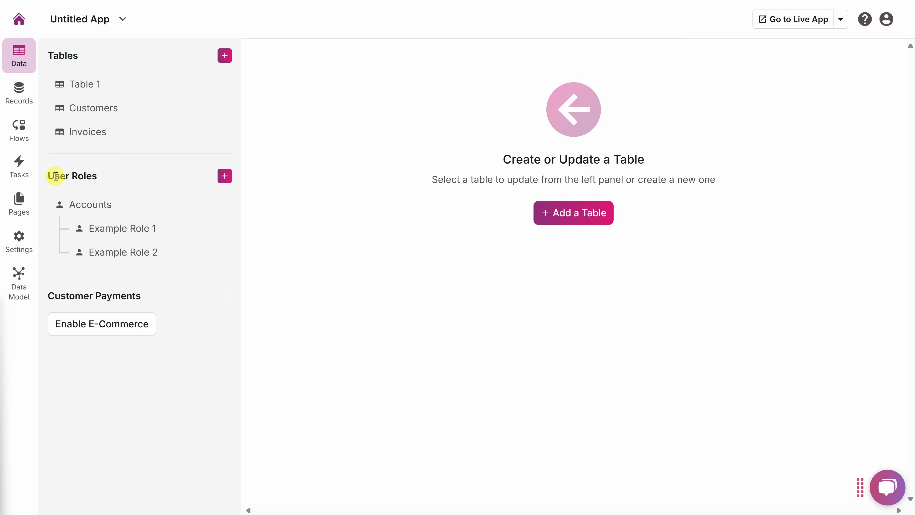
click(225, 177)
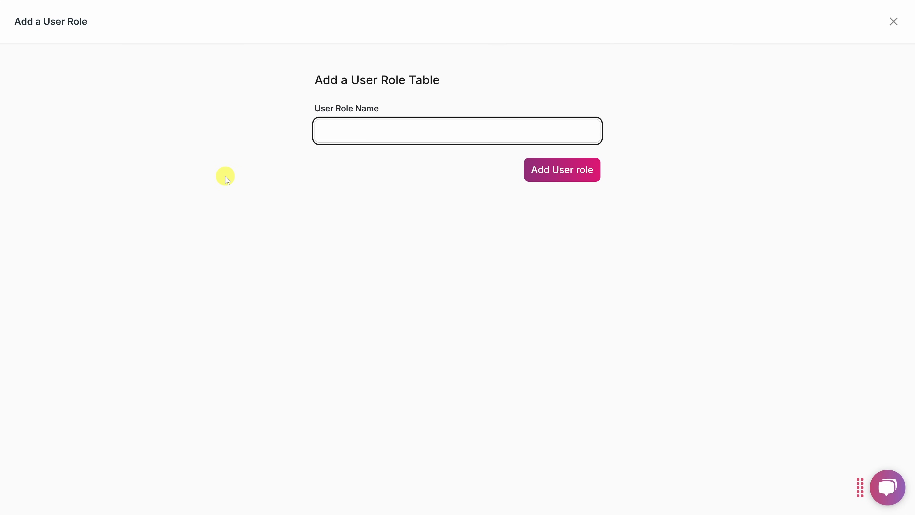
text(Employee)
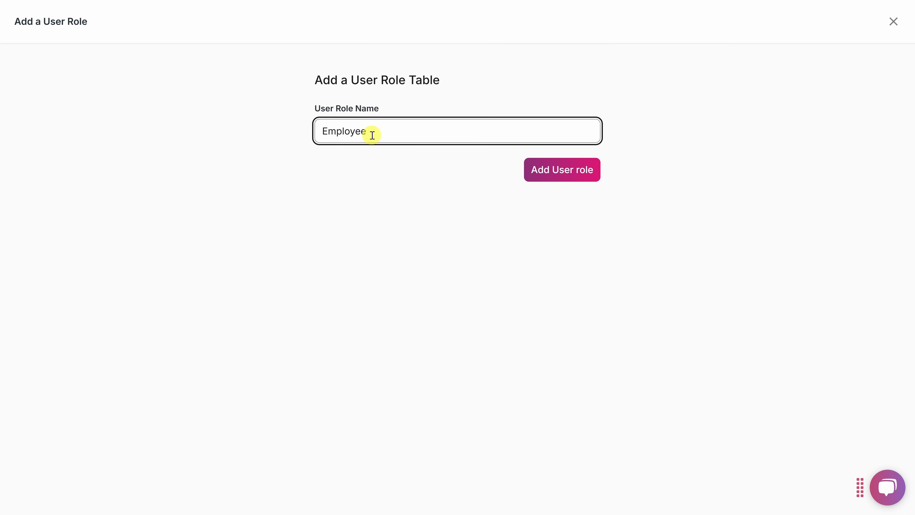
click(561, 175)
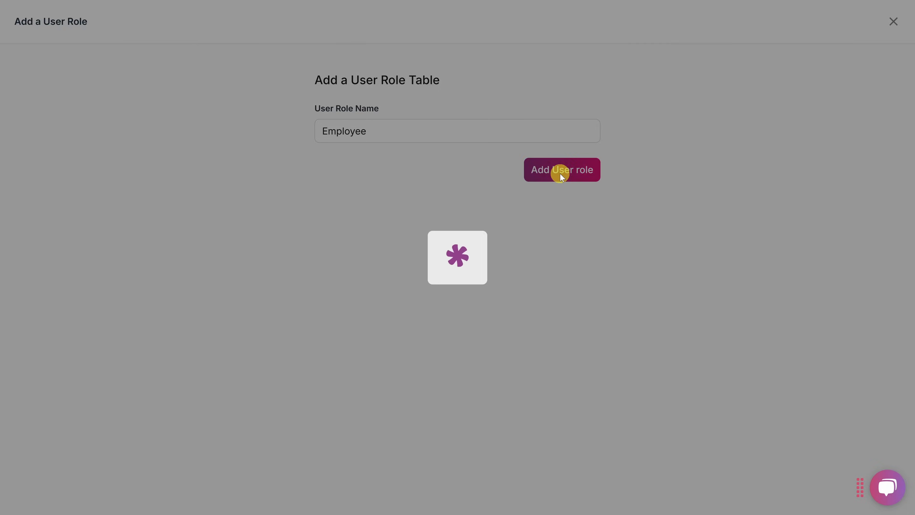
Step: Add another user role named Customer to the app
click(225, 177)
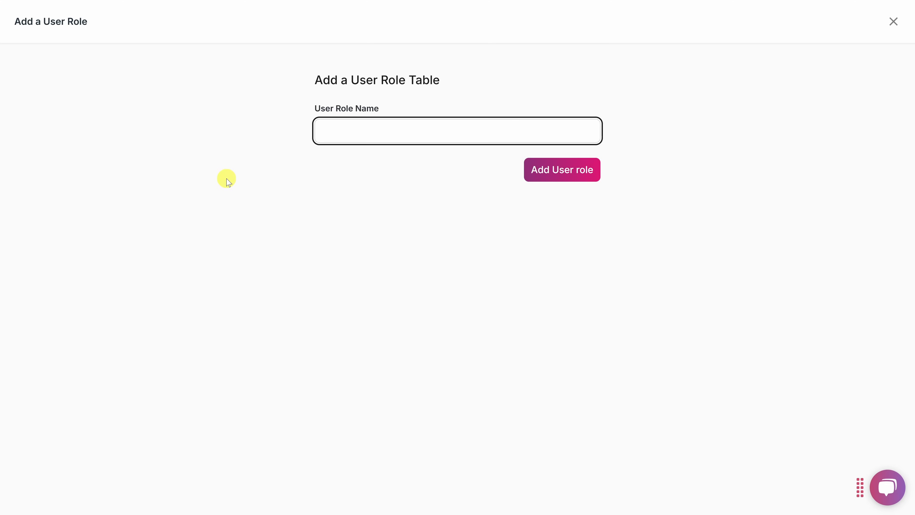
text(Customer)
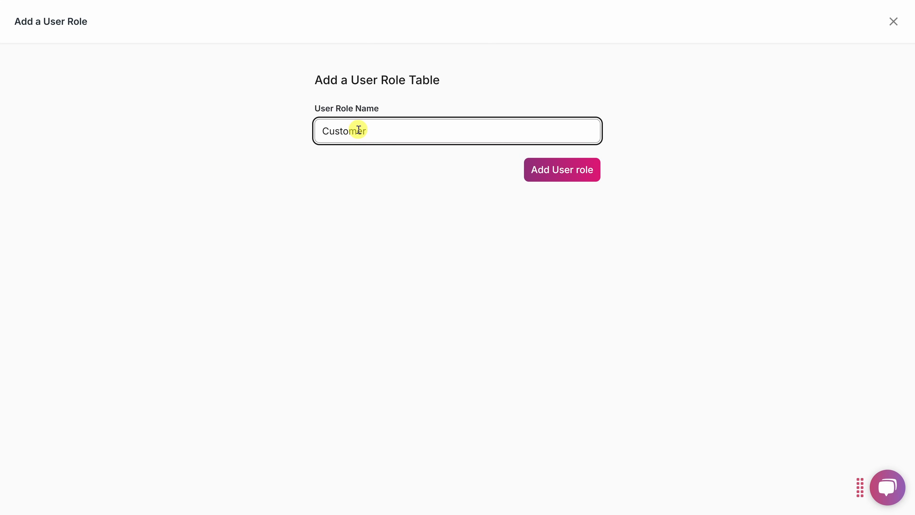
click(562, 171)
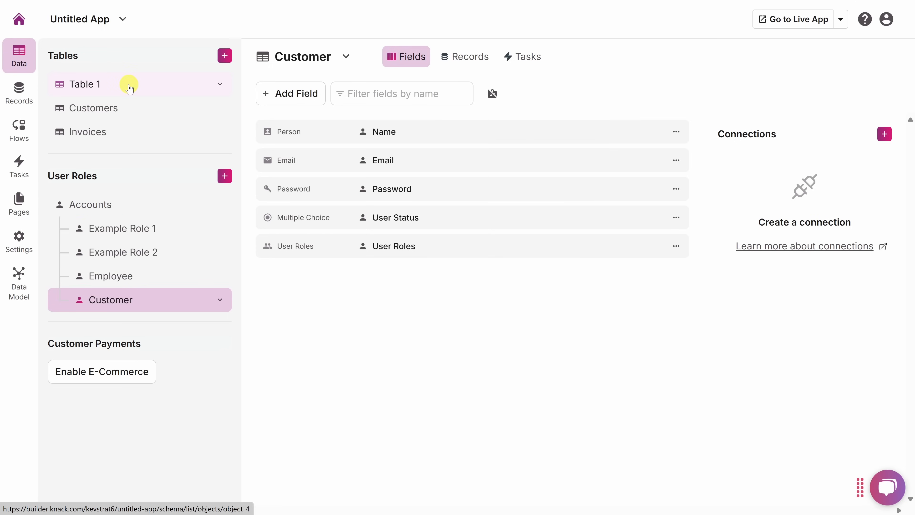
Step: Delete the default Table 1 table from the app
click(220, 85)
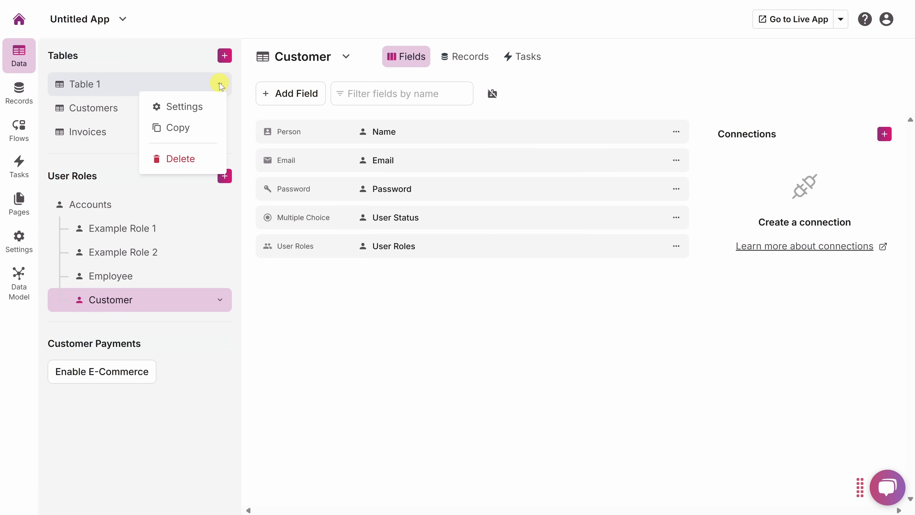
click(183, 158)
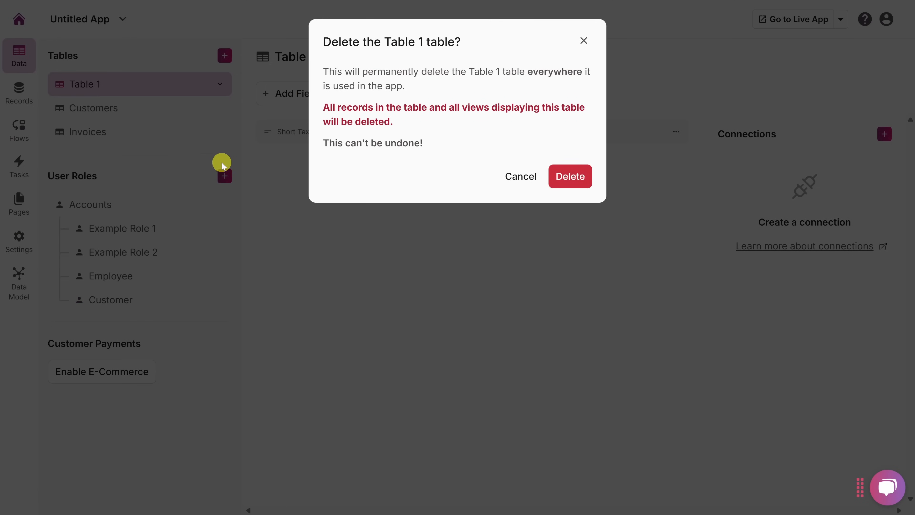
click(576, 178)
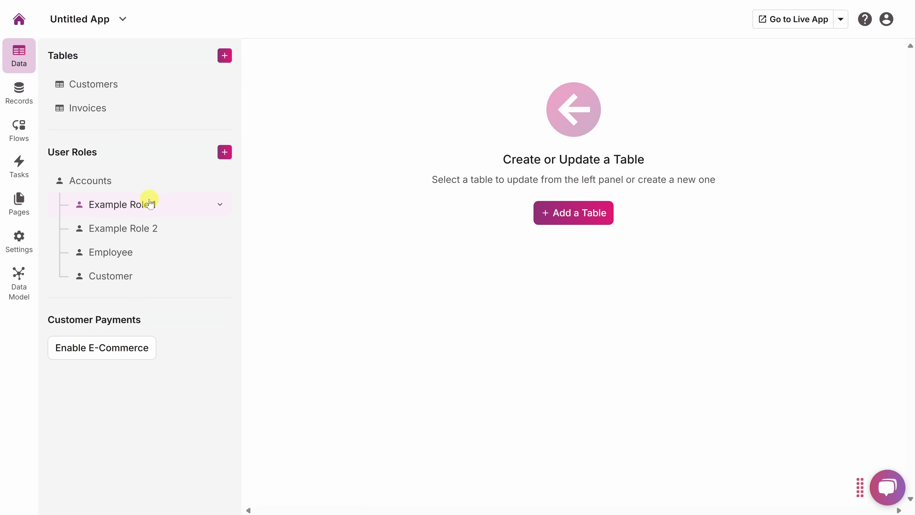
Step: Delete the default user roles Example Role 1 and Example Role 2
click(220, 204)
click(195, 277)
click(571, 190)
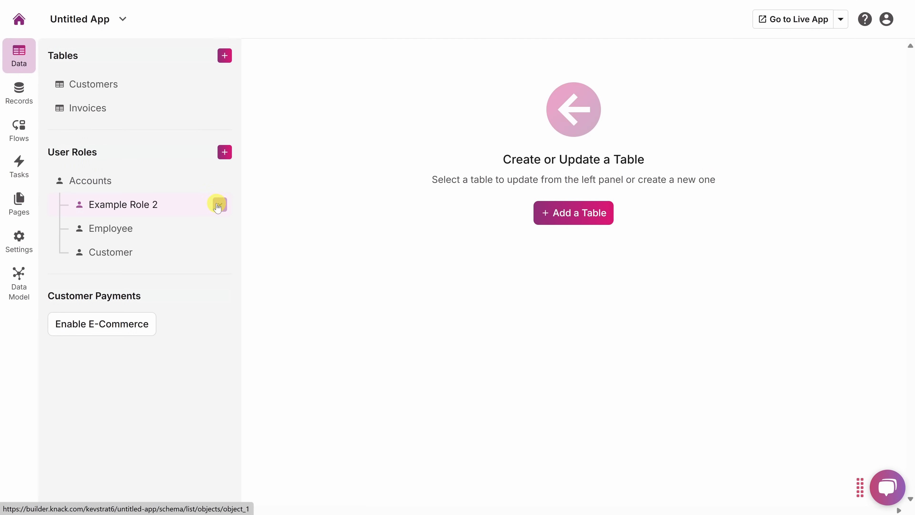
click(219, 205)
click(187, 278)
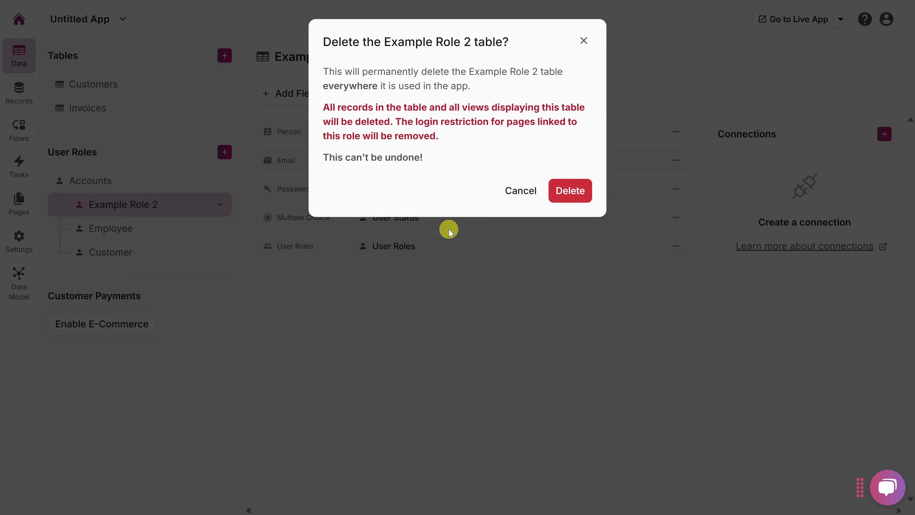
click(568, 192)
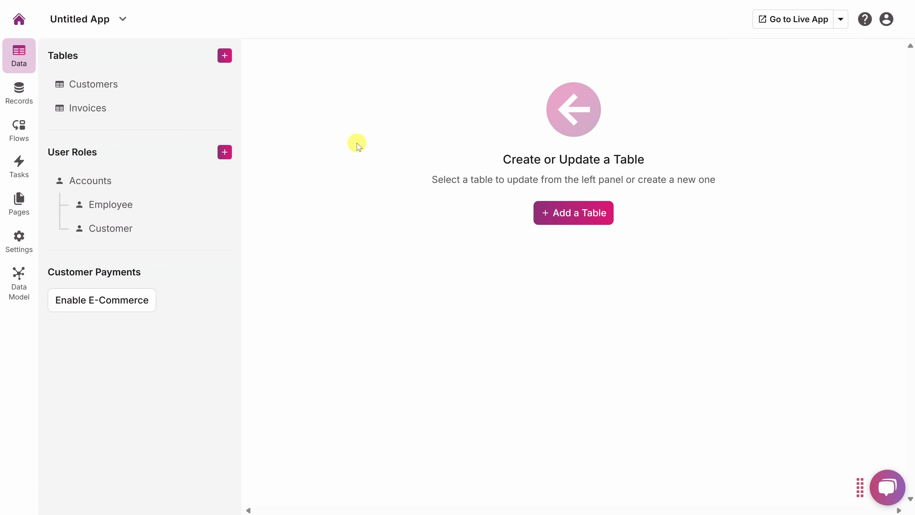
Step: Add a record named YT Restaurants to the Customers table with its email, postal address and phone number
click(20, 93)
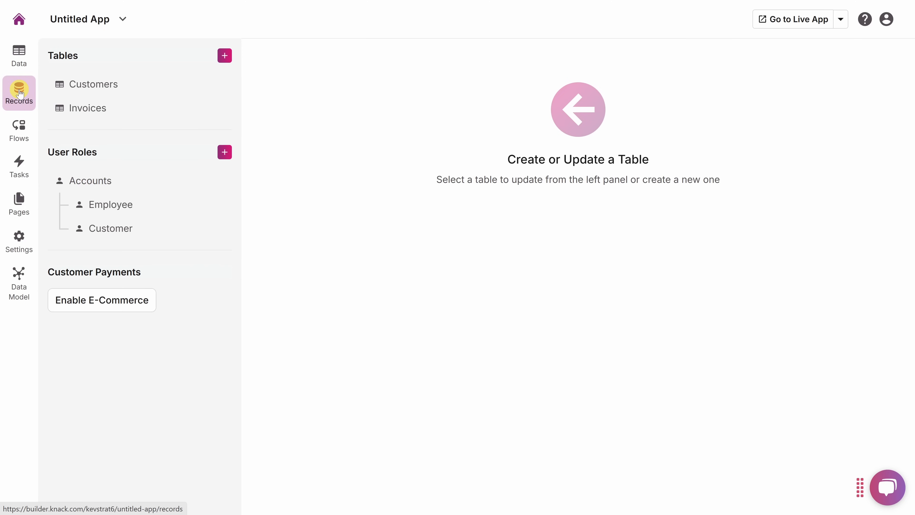
click(74, 88)
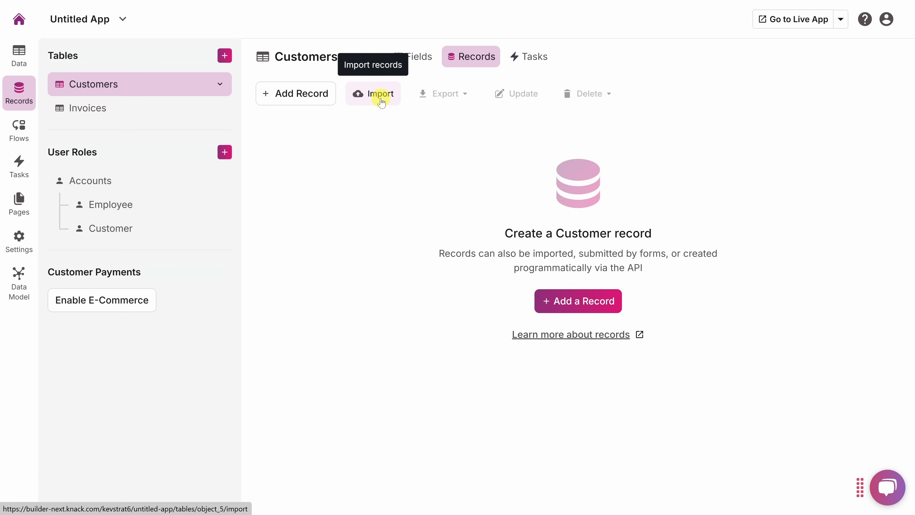
click(292, 97)
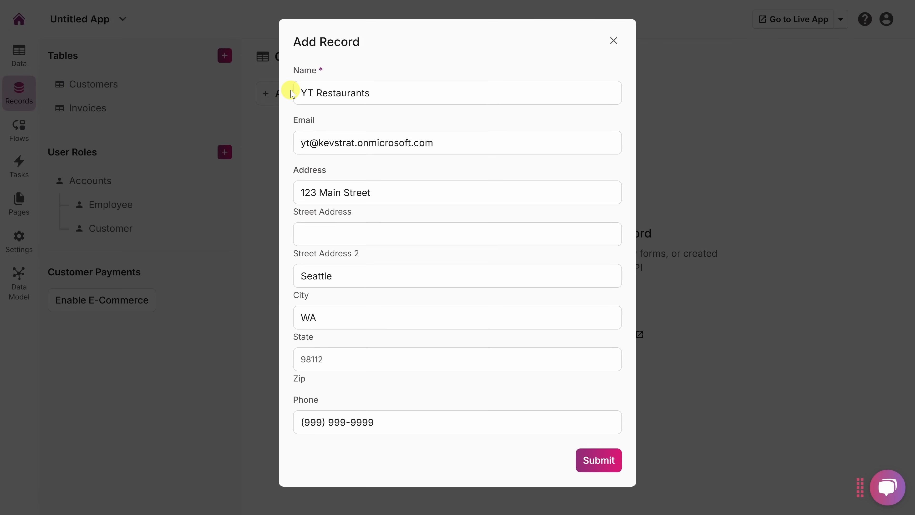
click(598, 463)
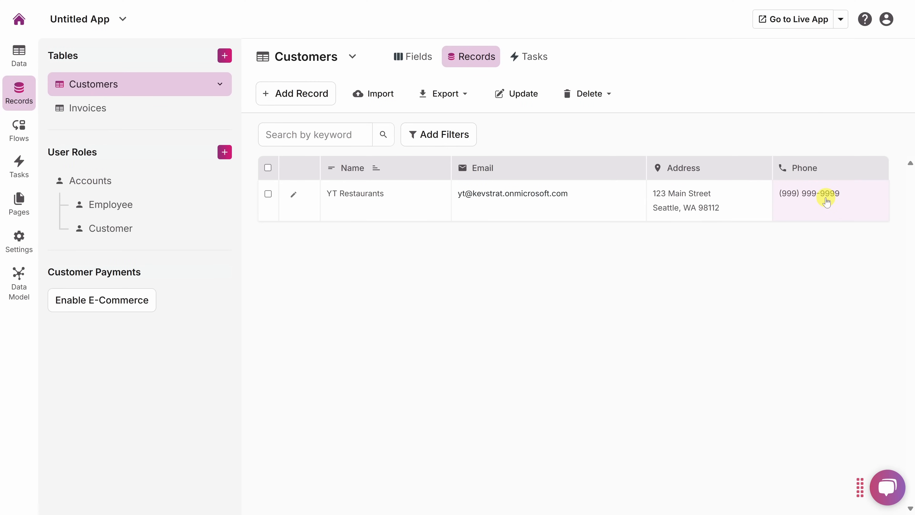
Step: Open the import for the Customers table, switch to Excel to review the Knack Customers spreadsheet's columns, and return to the import
click(380, 101)
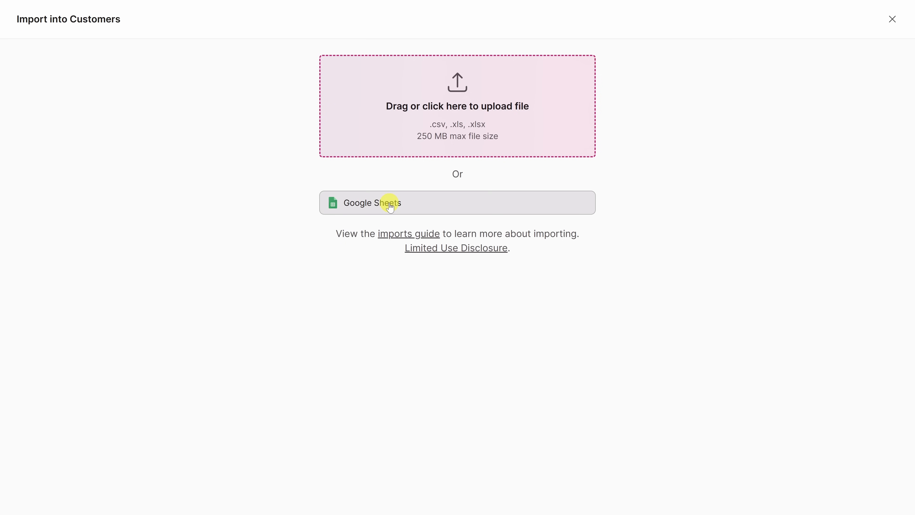
key(alt+Tab)
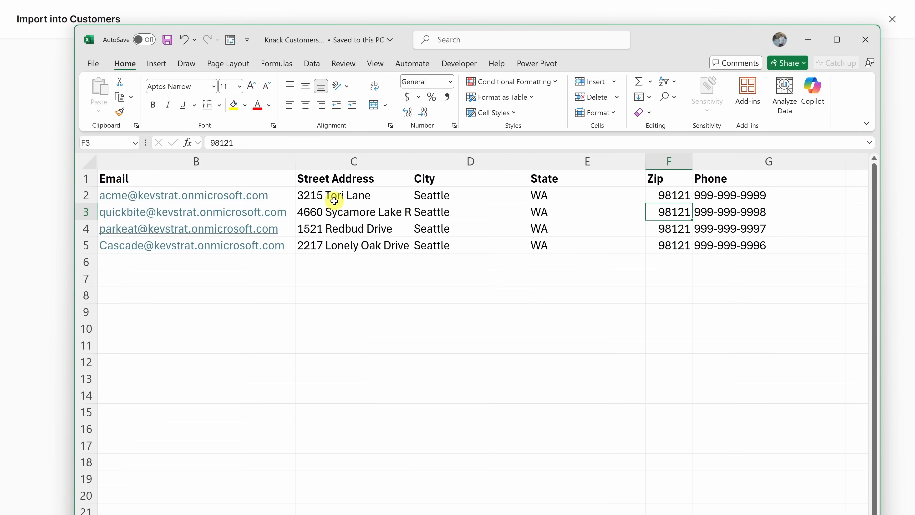
scroll(306, 199, left, 2)
click(144, 178)
drag(143, 178, 549, 231)
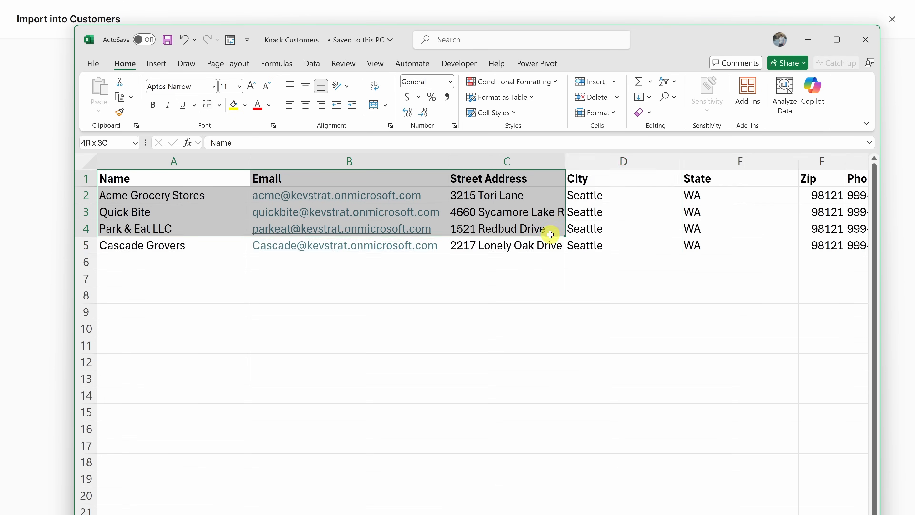
click(549, 231)
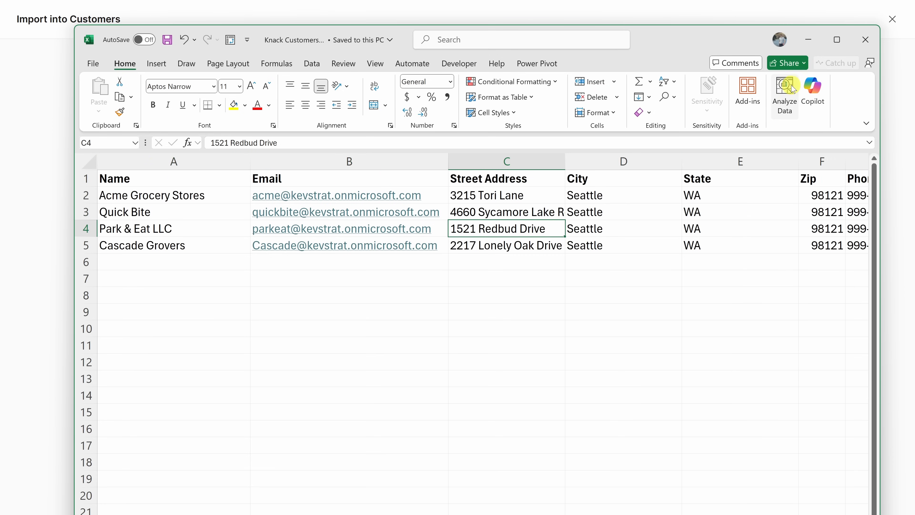
click(808, 40)
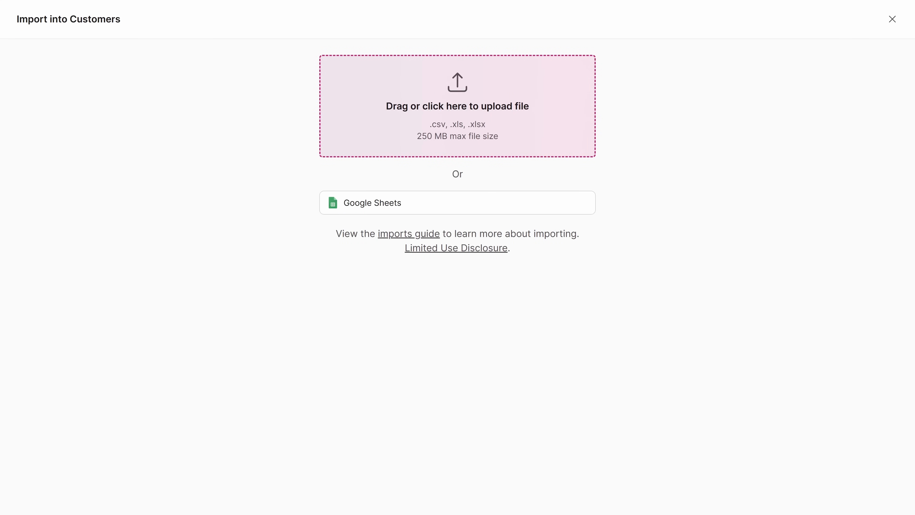
Step: Upload the Knack Customers spreadsheet for import and map its Street Address column to the existing Address field
drag(82, 282, 377, 97)
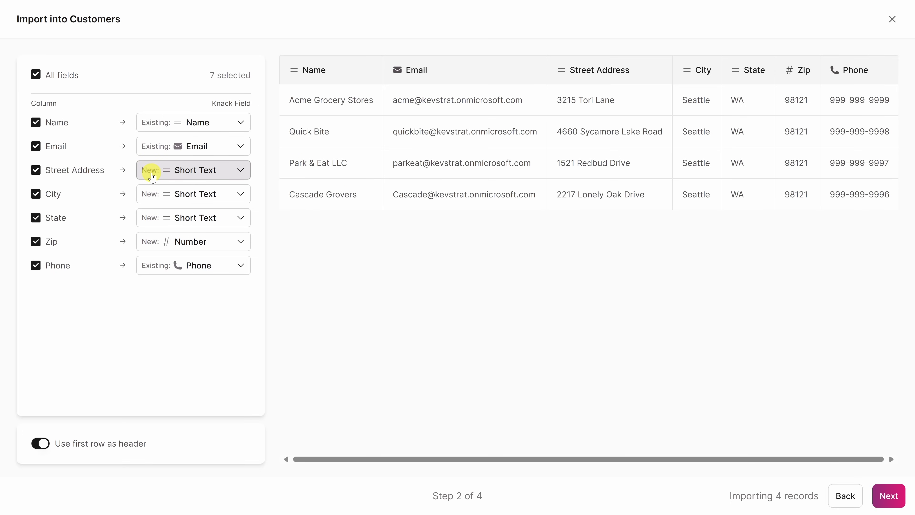
click(193, 177)
mouse_move(197, 201)
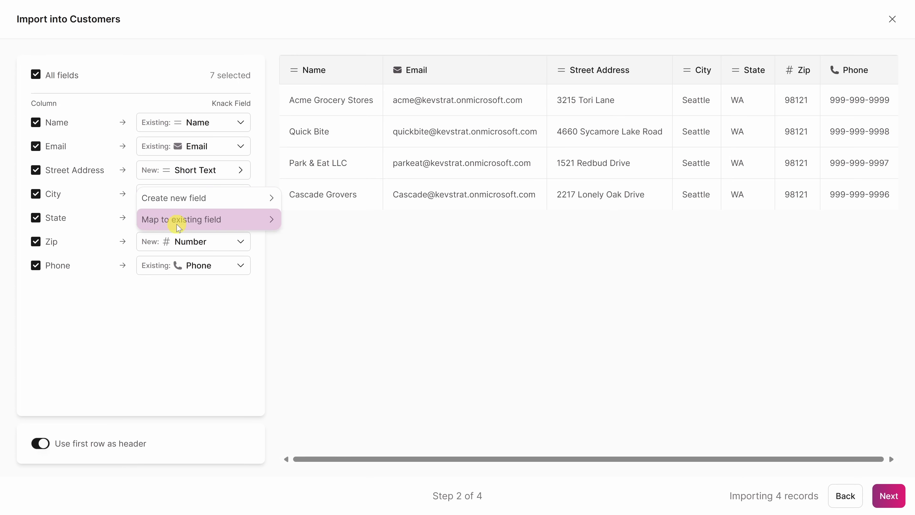
mouse_move(165, 221)
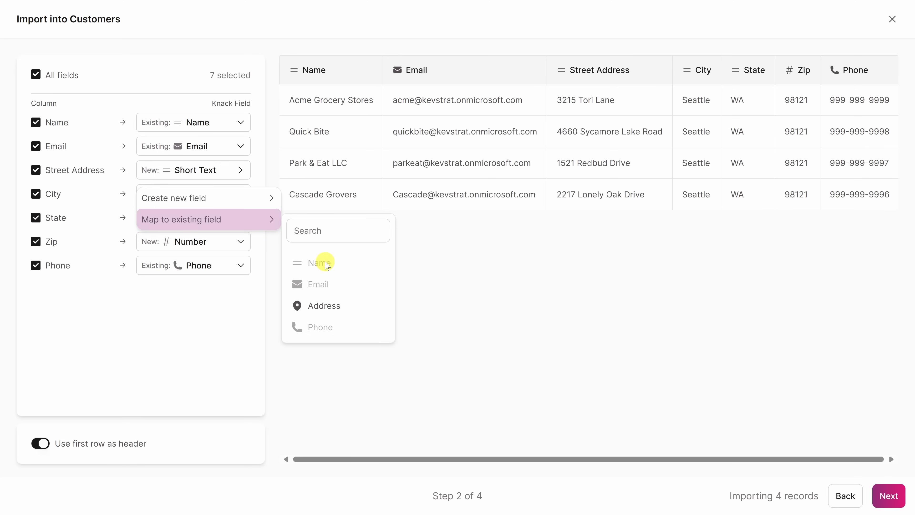
click(325, 311)
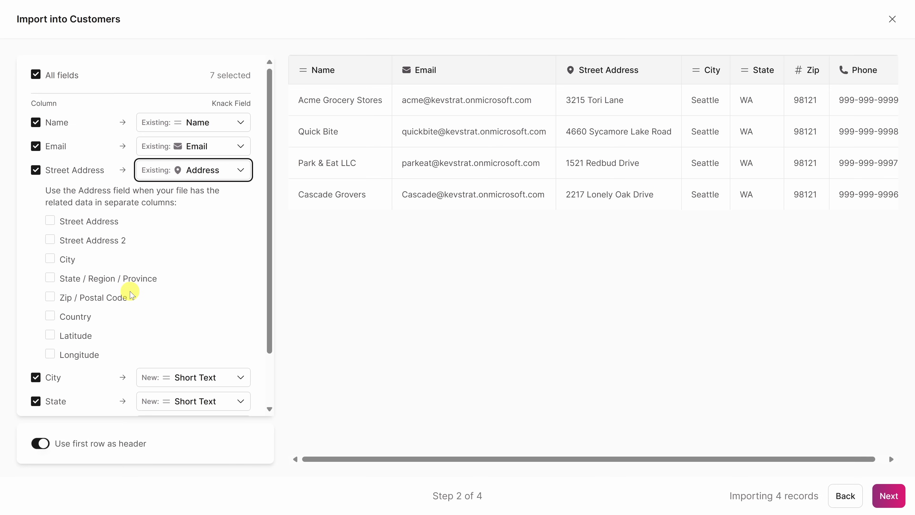
Step: Enable the Street Address and City parts of the Address field and match them to the Street Address and City columns
click(50, 220)
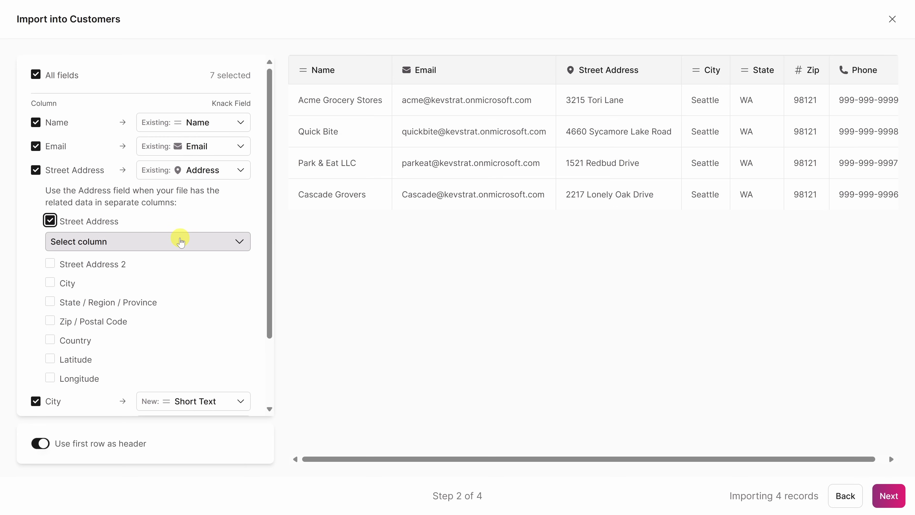
click(181, 241)
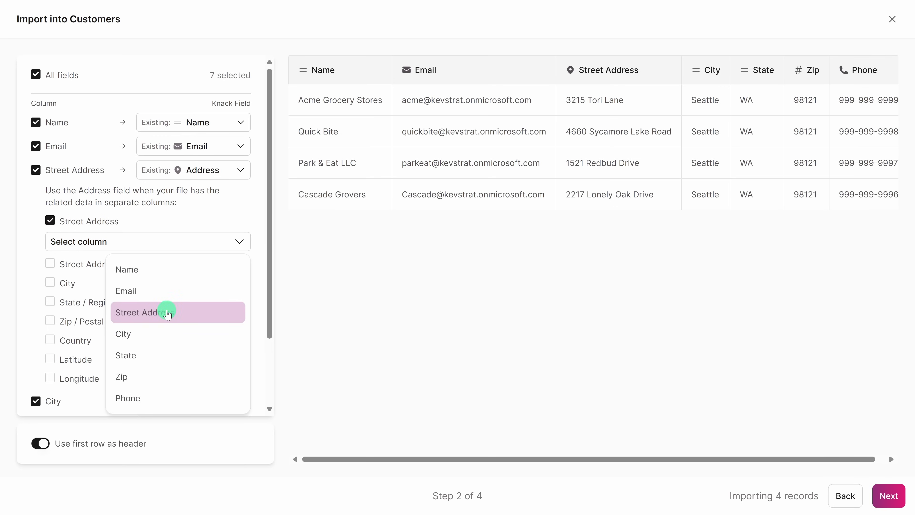
click(167, 313)
click(50, 282)
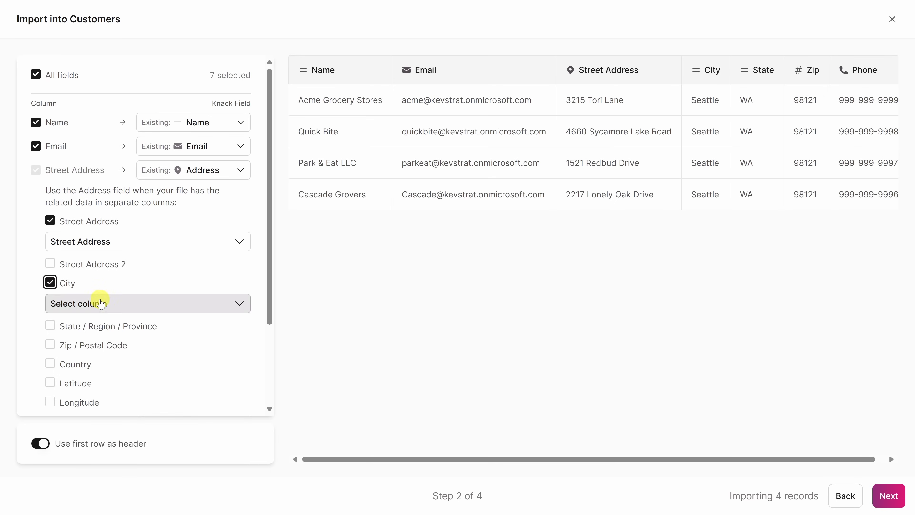
click(99, 302)
click(127, 401)
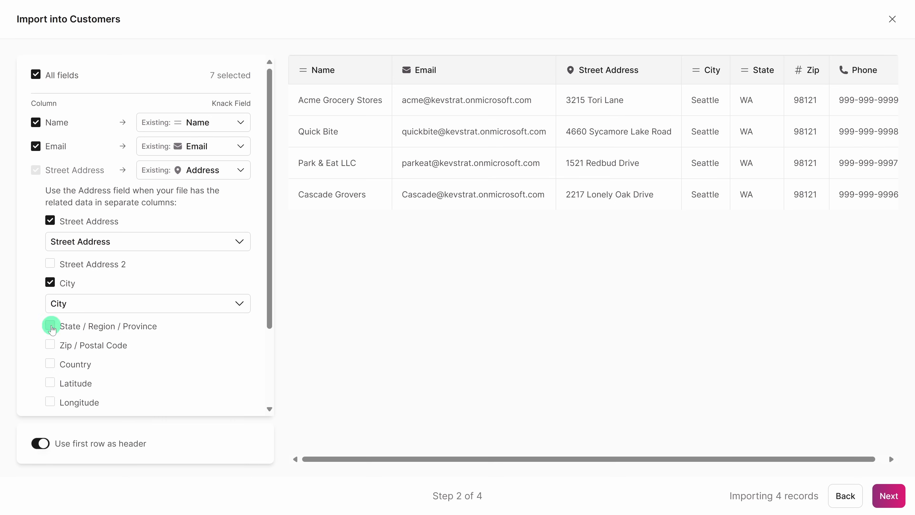
Step: Match the Address field's State / Region / Province part to the State column and Zip / Postal Code to the Zip column
click(51, 326)
click(101, 346)
click(123, 274)
click(53, 374)
click(95, 388)
click(125, 335)
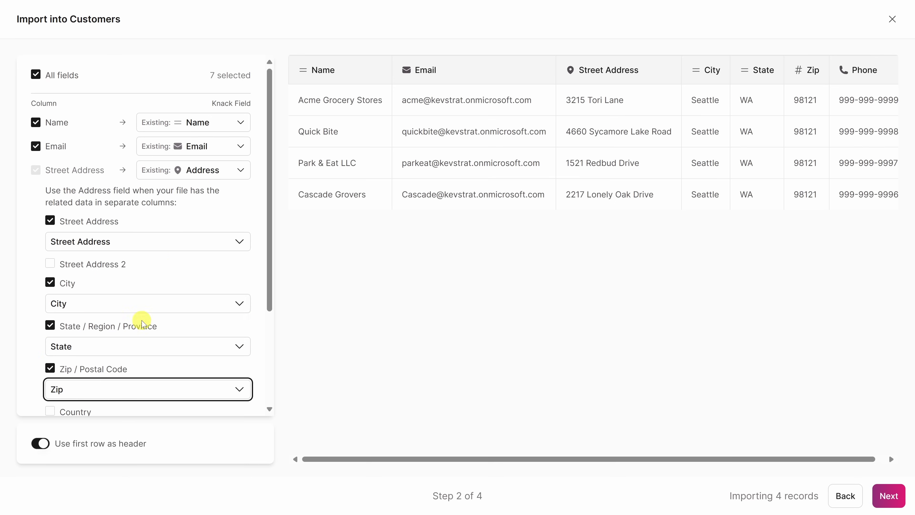
Step: Run the Customers import, inserting each row as a new record and leaving fields blank for records with errors
scroll(169, 268, down, 4)
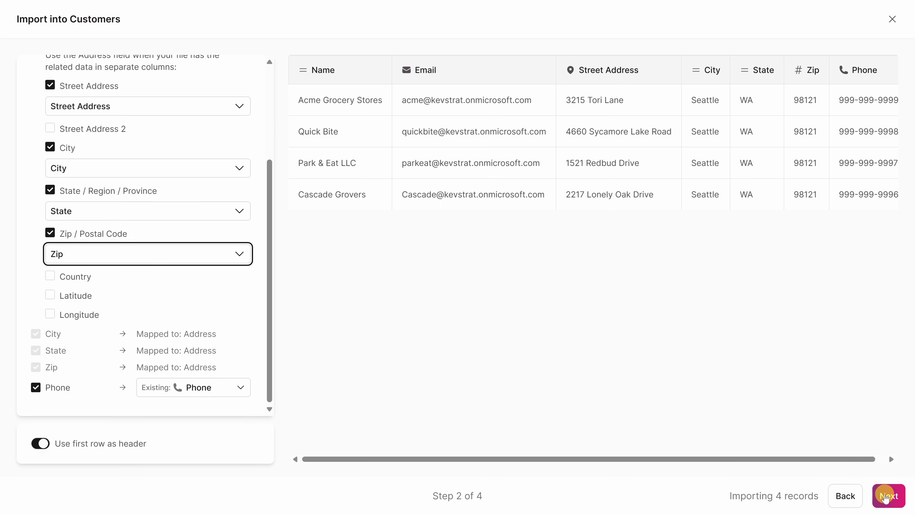
click(889, 501)
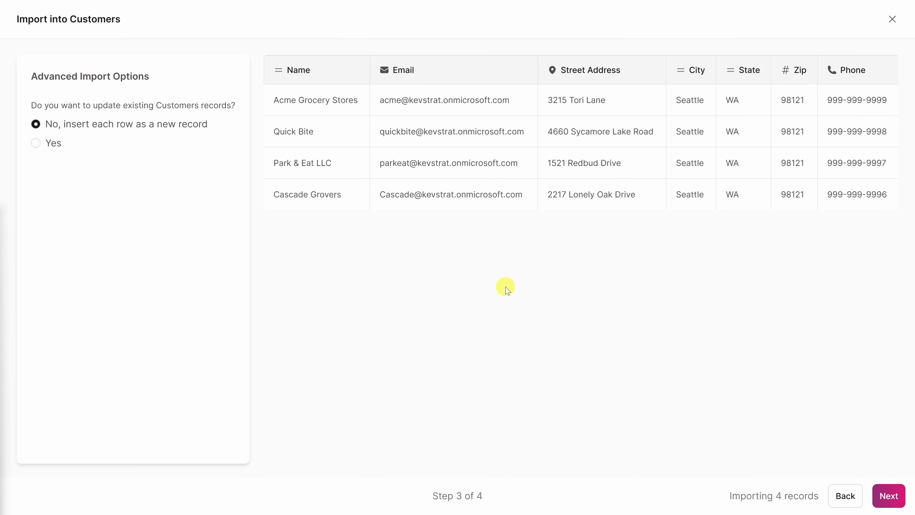
click(886, 500)
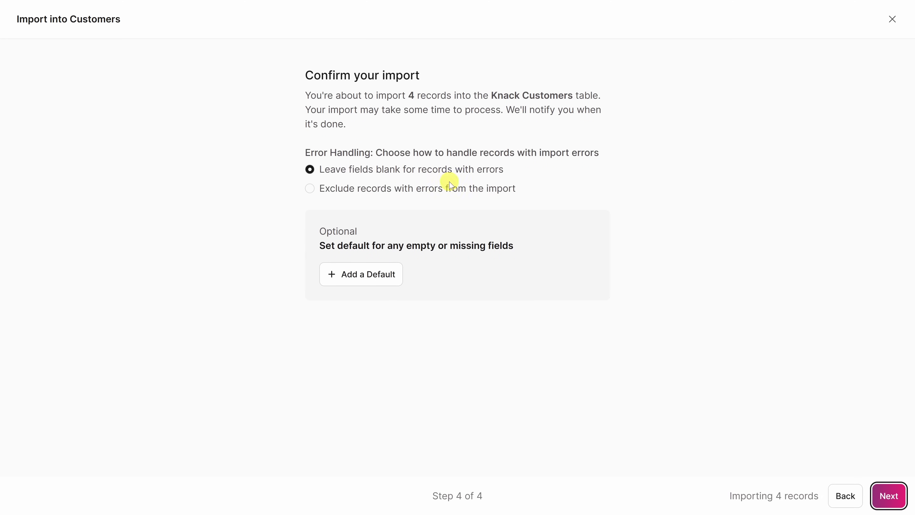
click(887, 500)
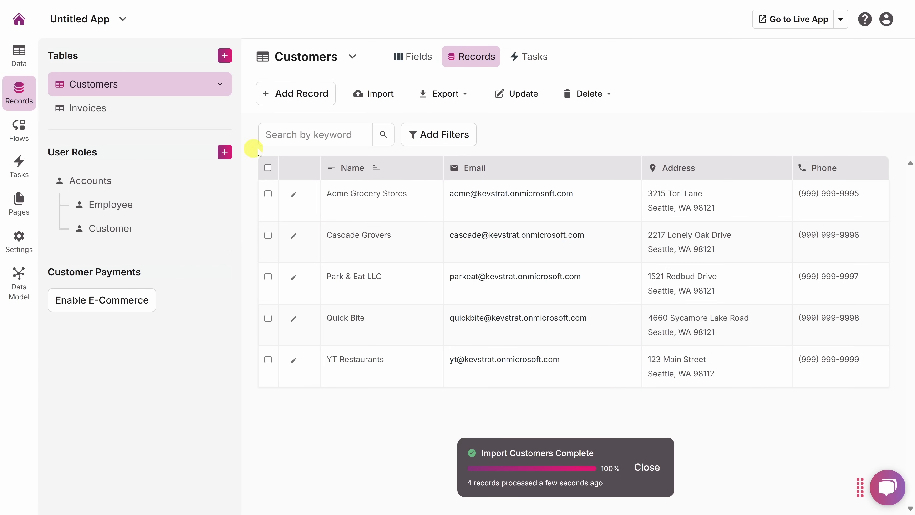
Step: Add an Invoices record due 10/31/2024 with an amount due of 5000, not paid, for the customer YT Restaurants
click(141, 113)
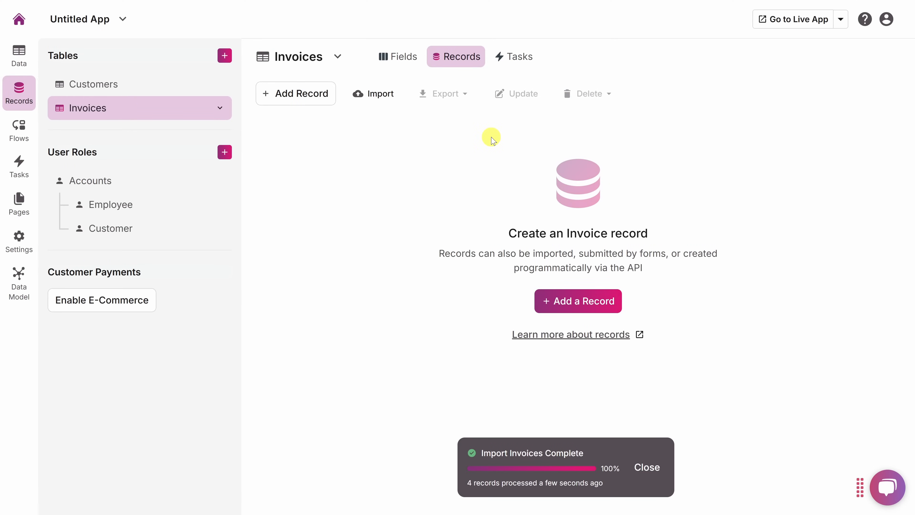
click(296, 93)
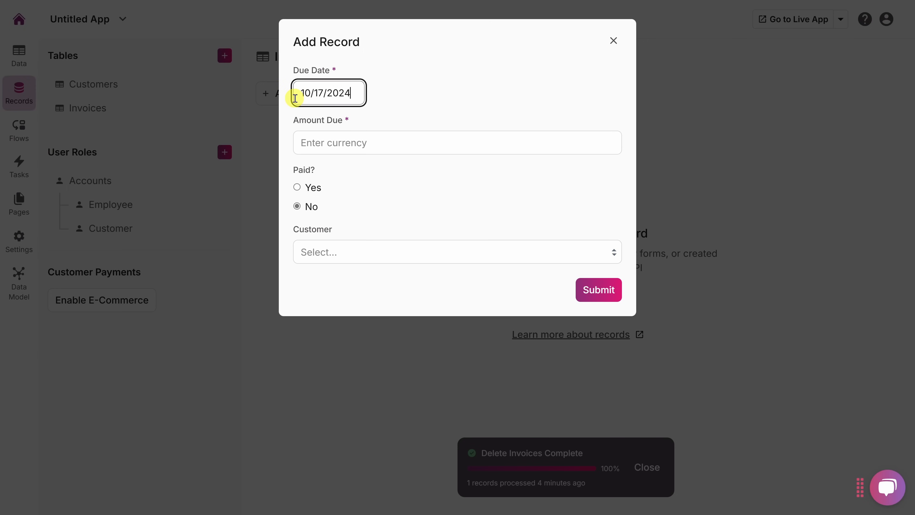
click(297, 98)
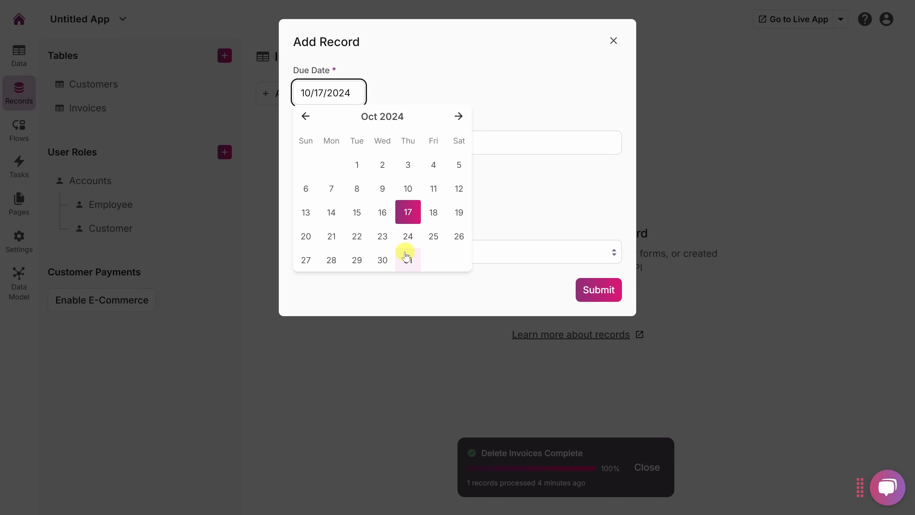
click(408, 259)
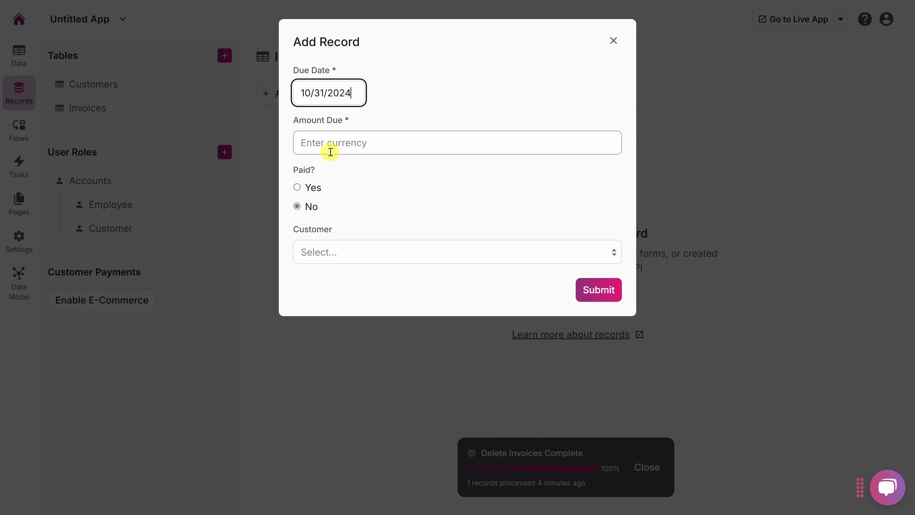
click(328, 144)
text(5000)
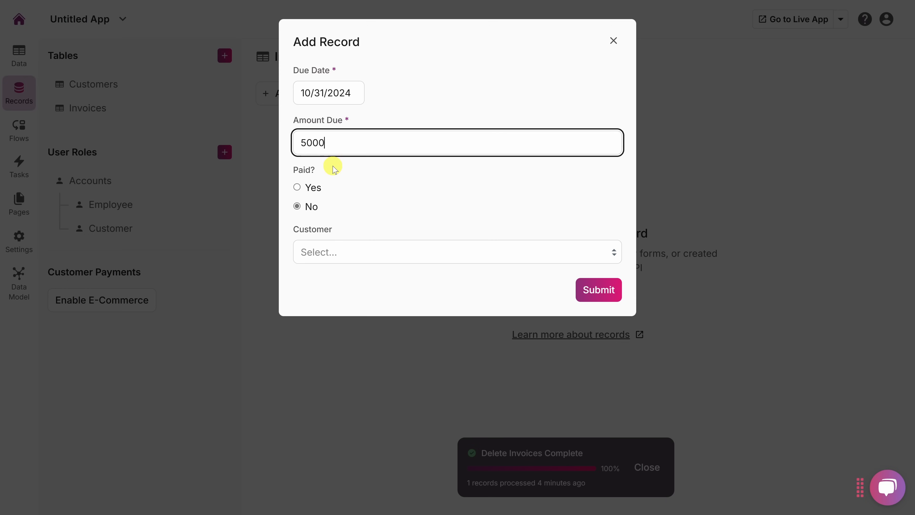
click(331, 167)
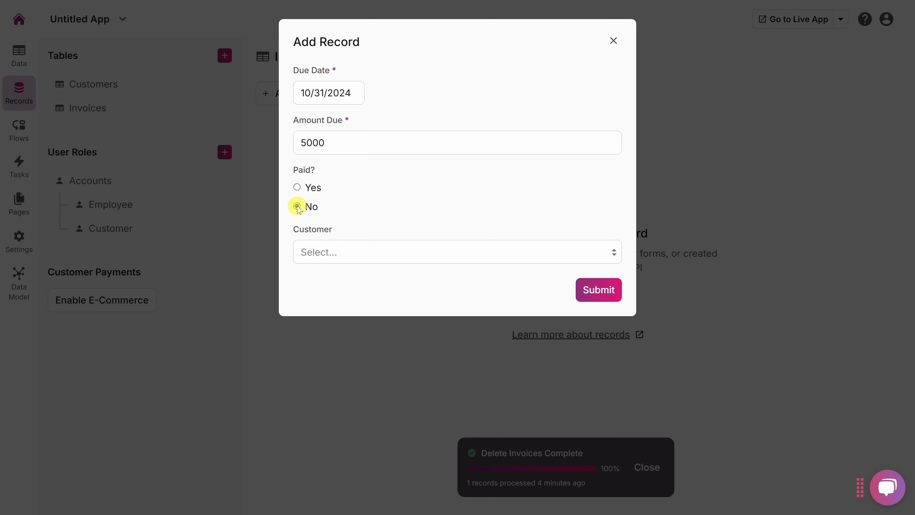
click(367, 250)
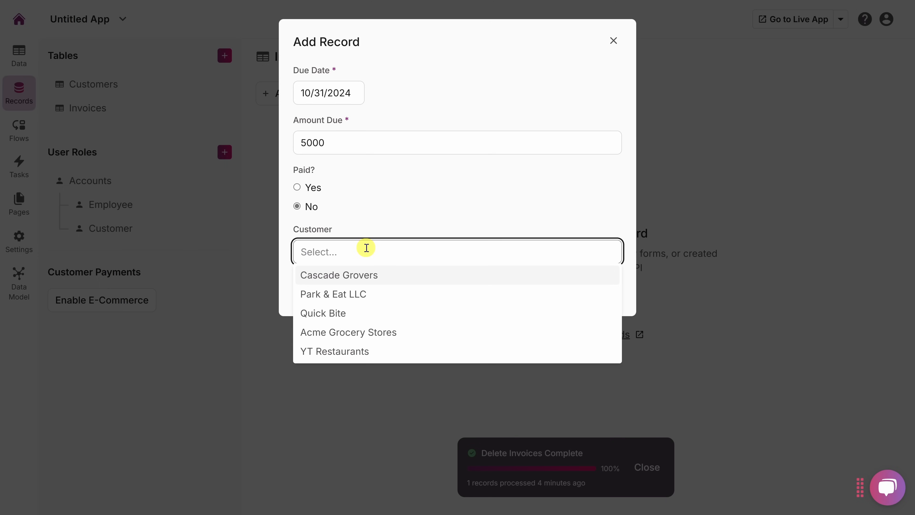
click(353, 349)
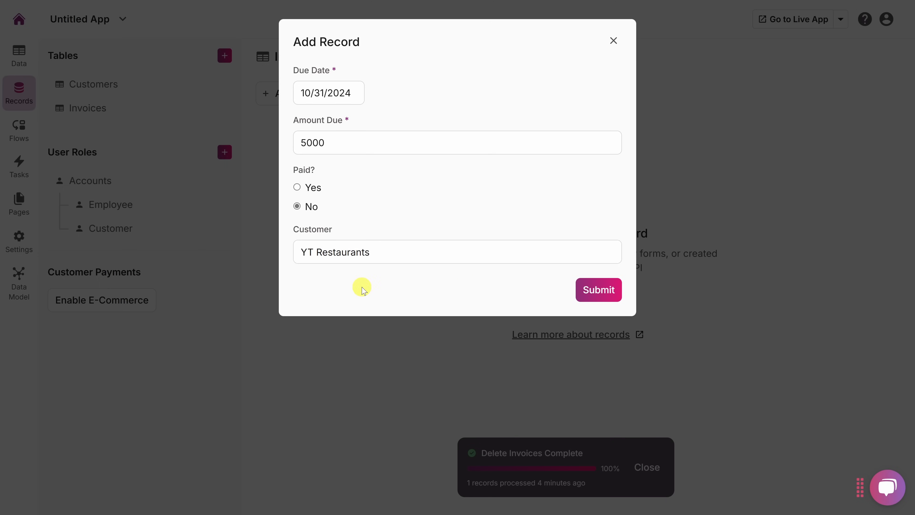
click(598, 295)
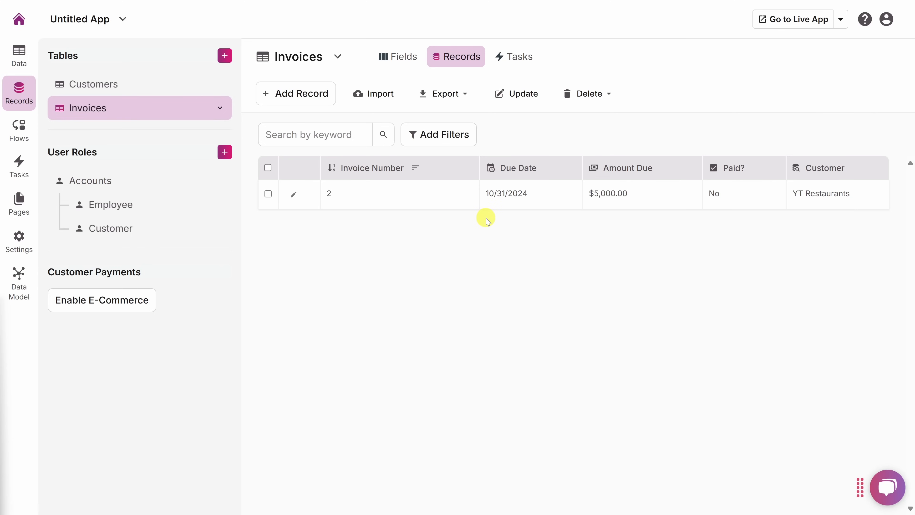
Step: Create a daily task for the Invoices table named "Email Customers about outstanding invoices" and continue to its action settings
click(512, 62)
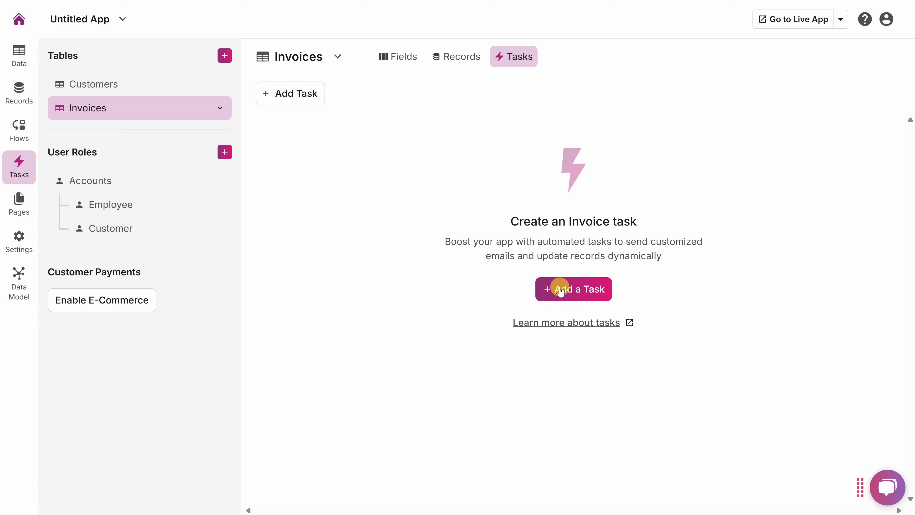
click(575, 298)
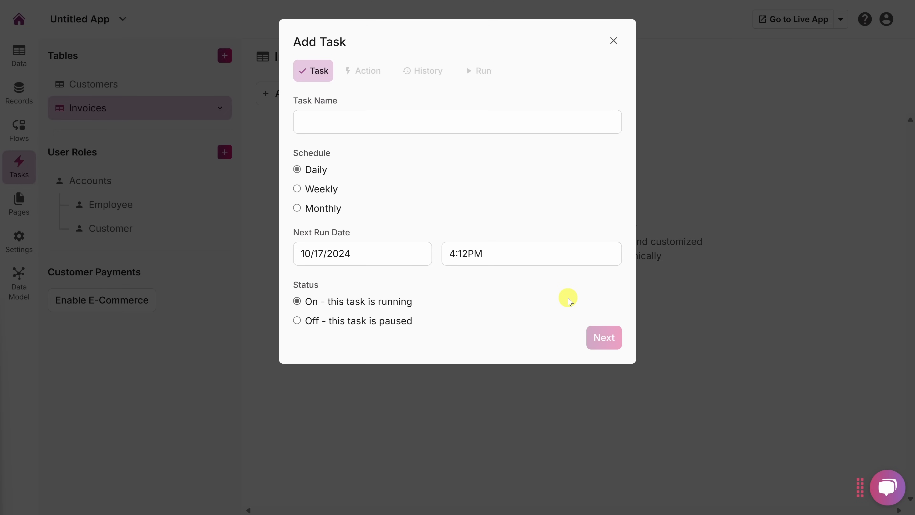
click(384, 129)
text(Email Customers about outstanding invoices)
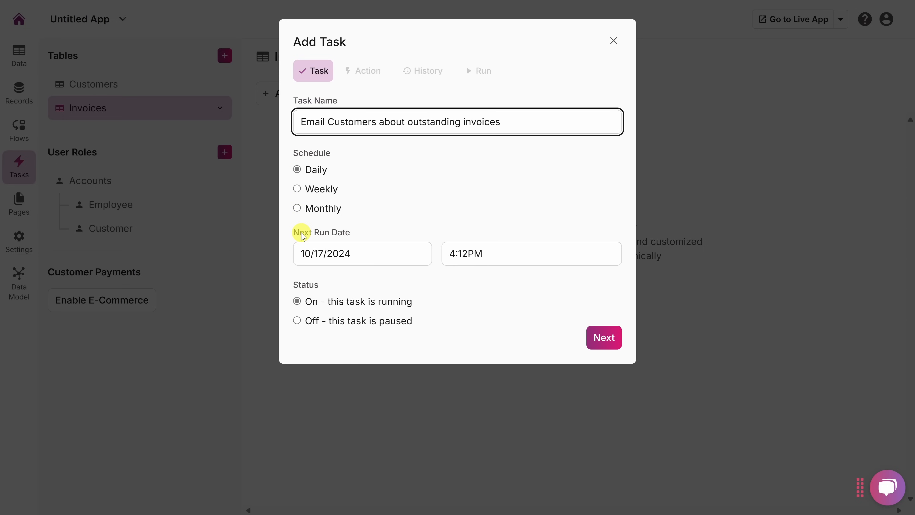
click(298, 170)
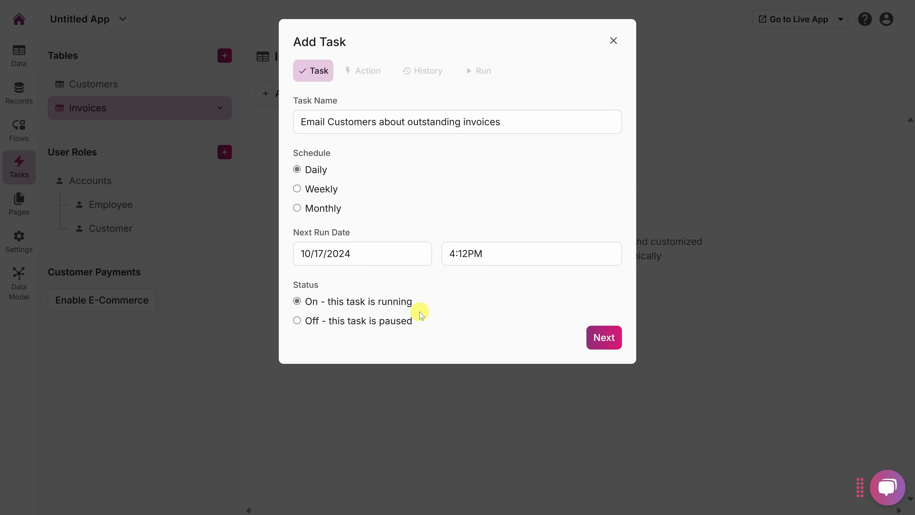
click(603, 337)
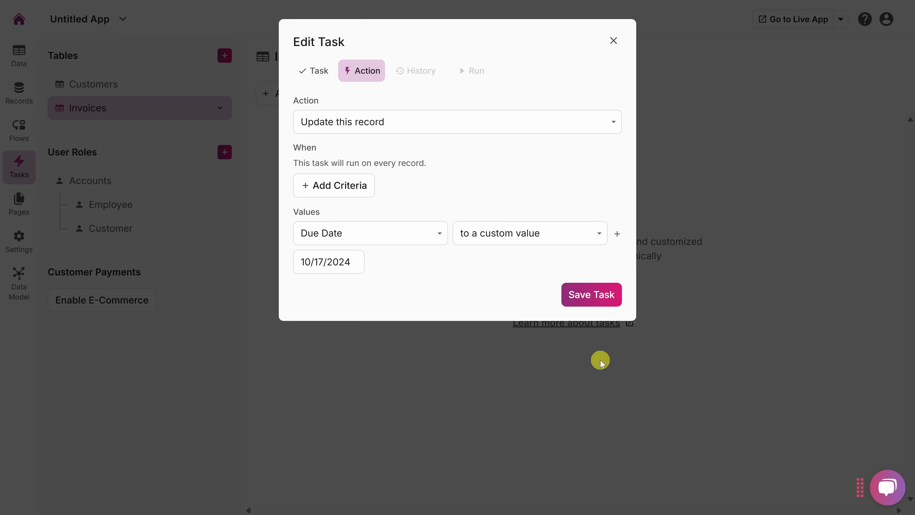
Step: Set the task's action to Send a custom email and run it only when Paid? is No
click(407, 121)
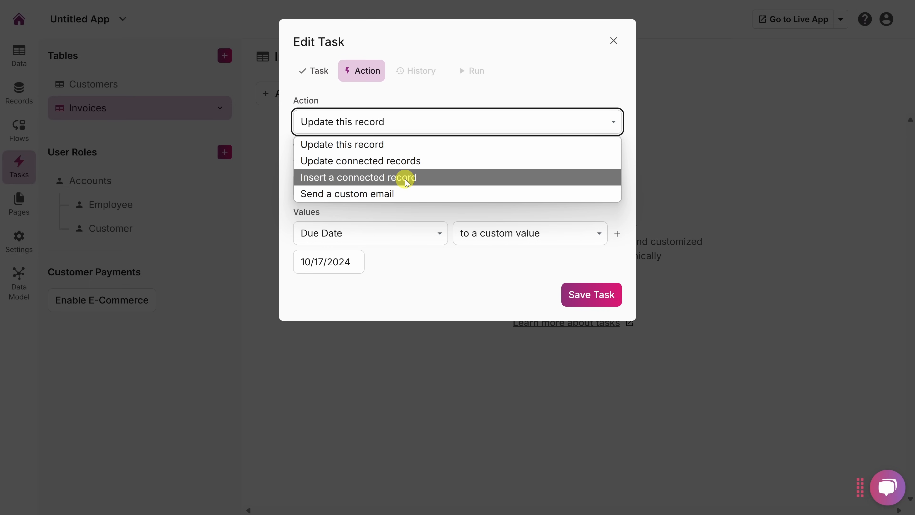
click(413, 193)
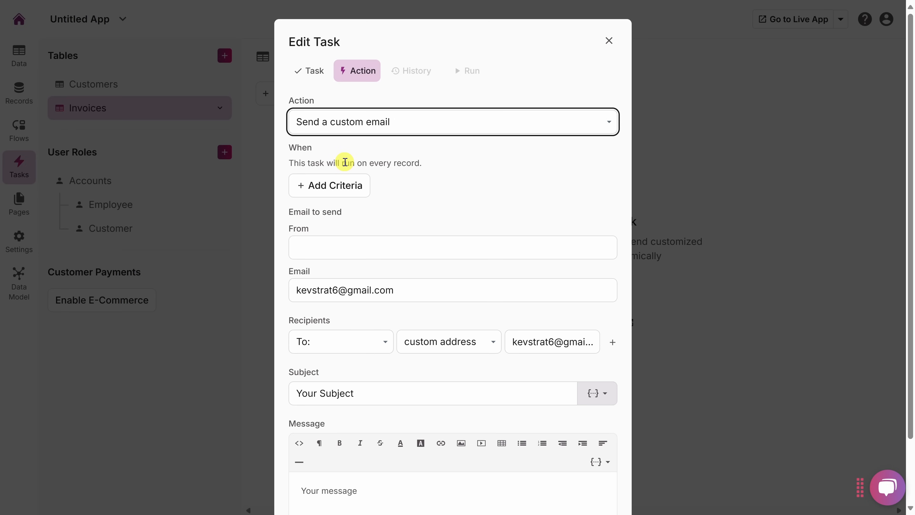
click(348, 193)
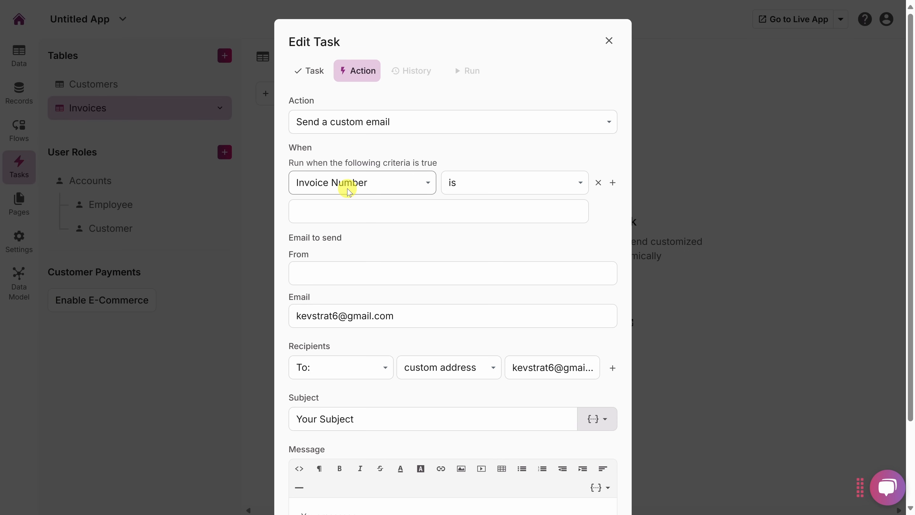
click(373, 183)
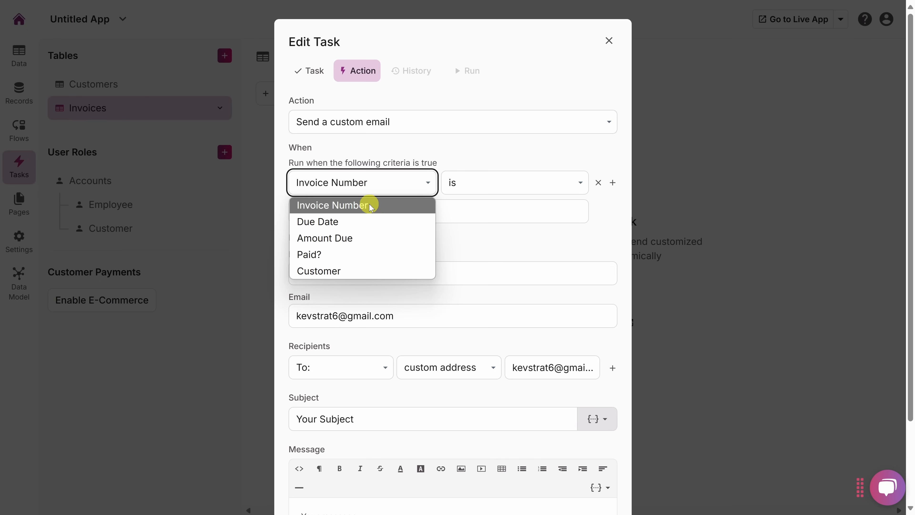
click(320, 257)
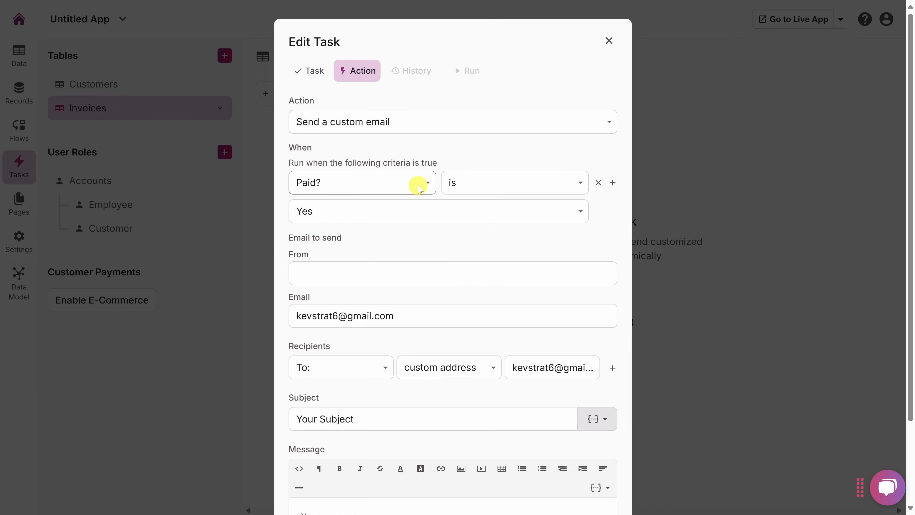
click(388, 211)
click(334, 267)
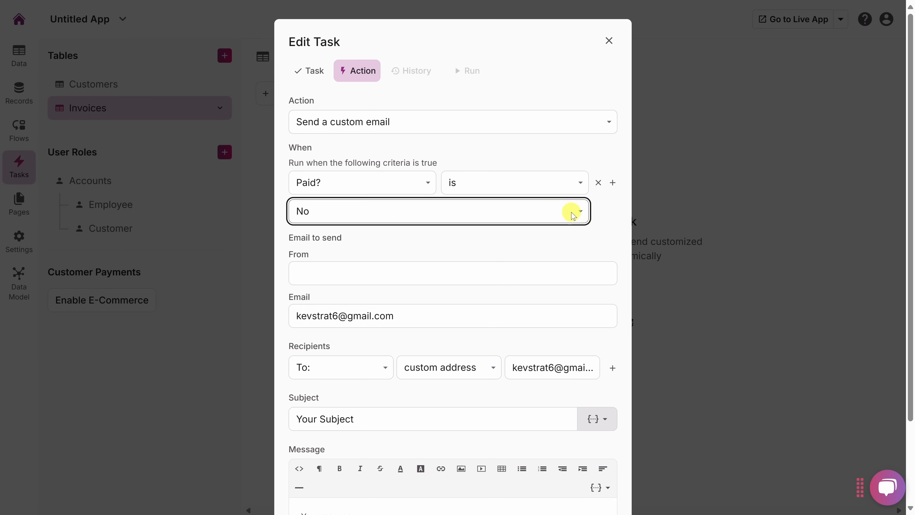
Step: Fill in the sender's From field with the sender's e-mail address and address the message to the email field Customers (Customer) > Email
click(416, 271)
key(ctrl+v)
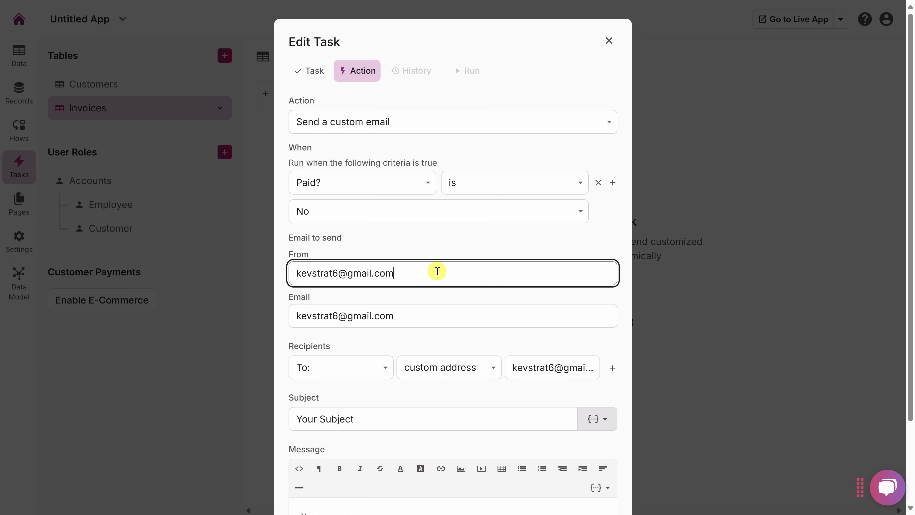
scroll(437, 271, down, 3)
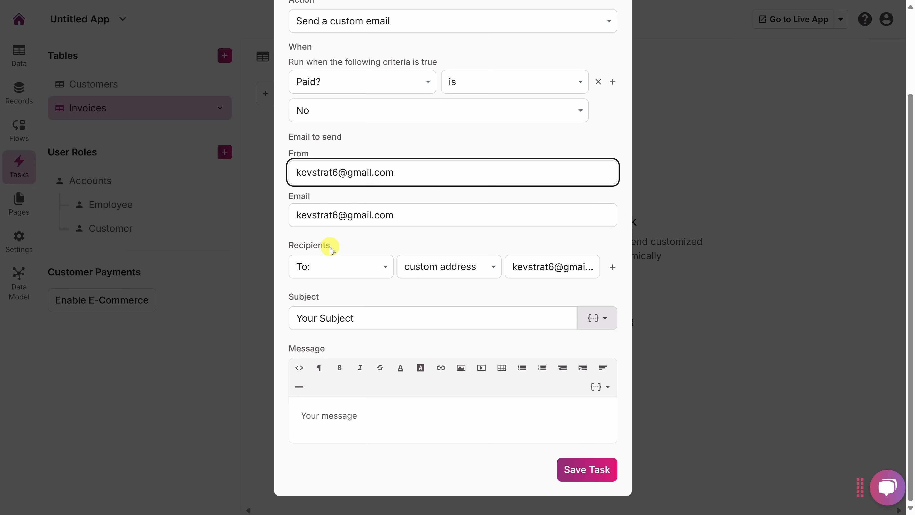
click(475, 268)
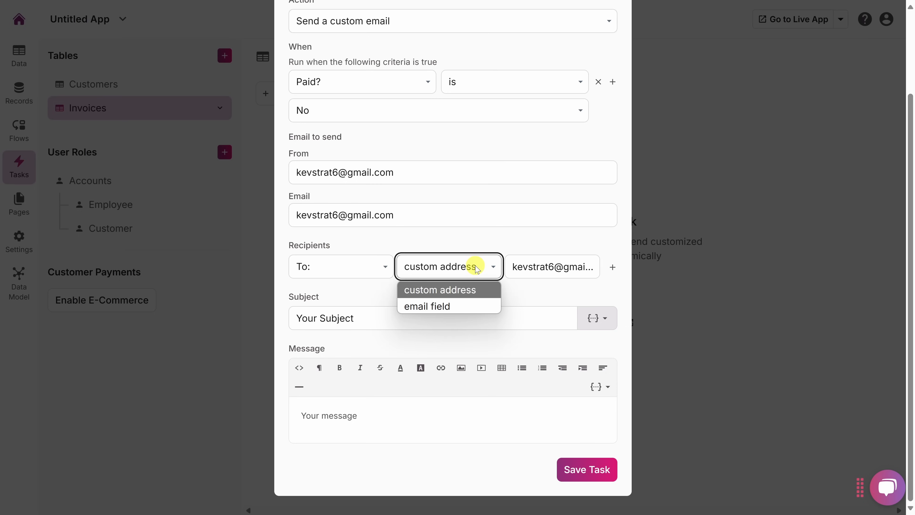
click(446, 306)
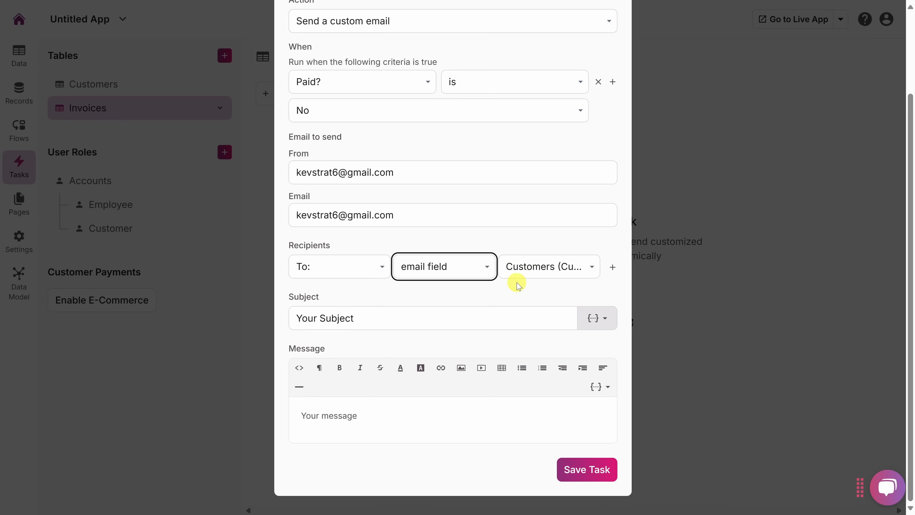
click(540, 273)
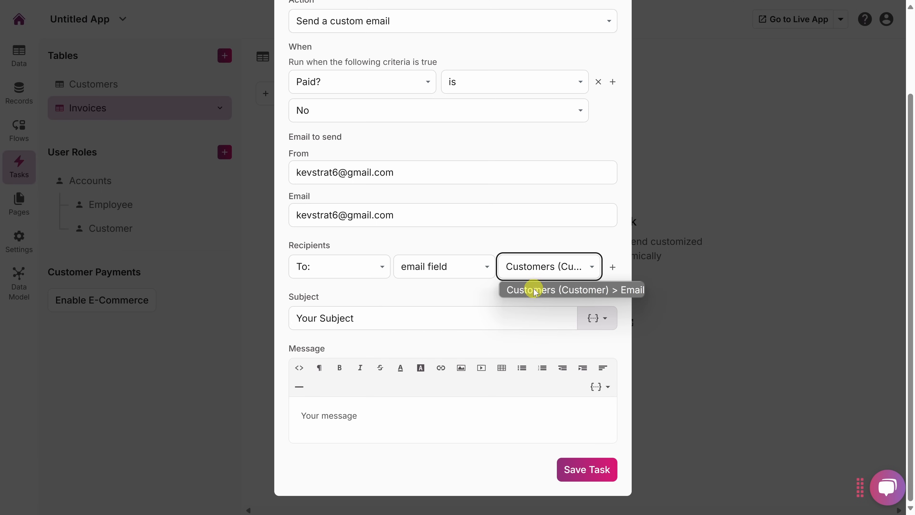
click(628, 291)
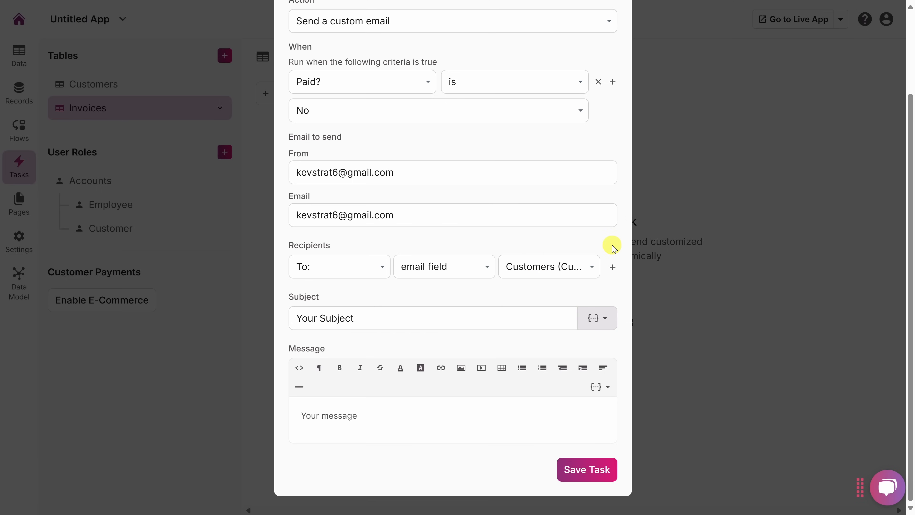
Step: Set the email subject to "Invoice {INVOICE NUMBER} is due on {DUE DATE}", inserting the invoice number and due date as record fields
drag(370, 318, 229, 313)
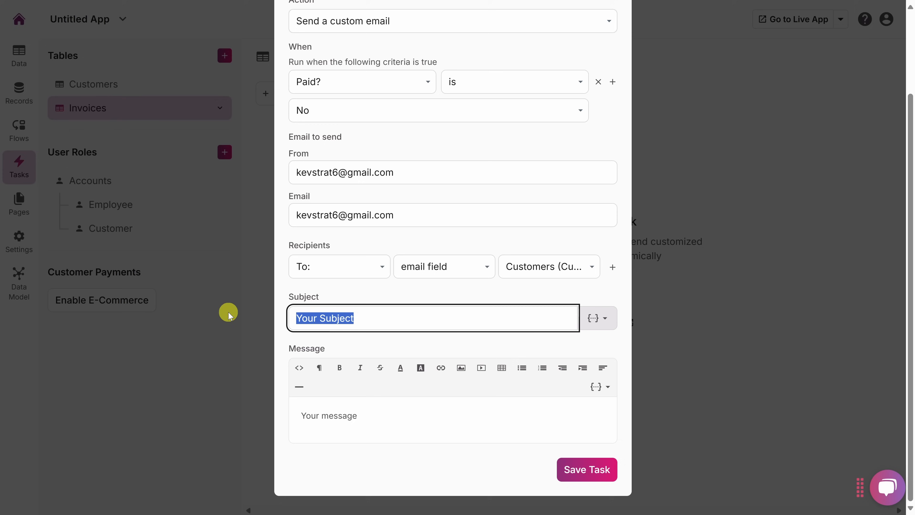
text(Invoice)
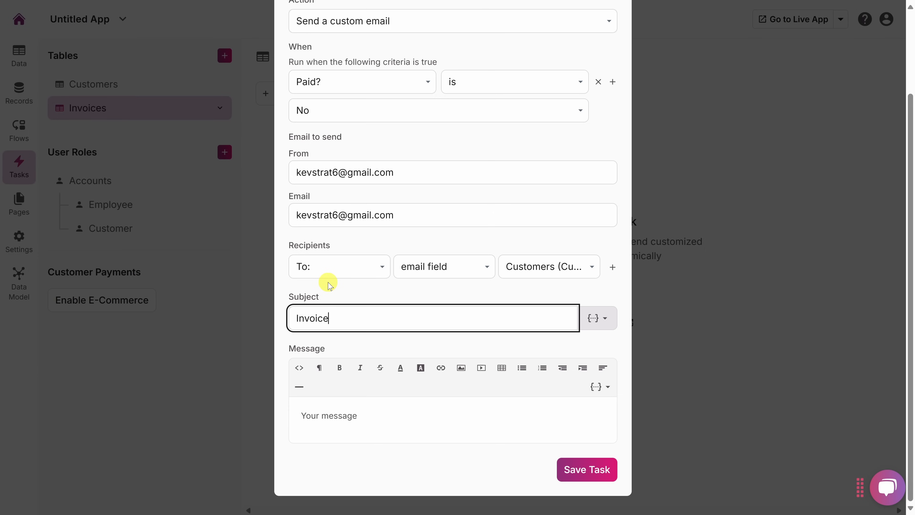
click(597, 318)
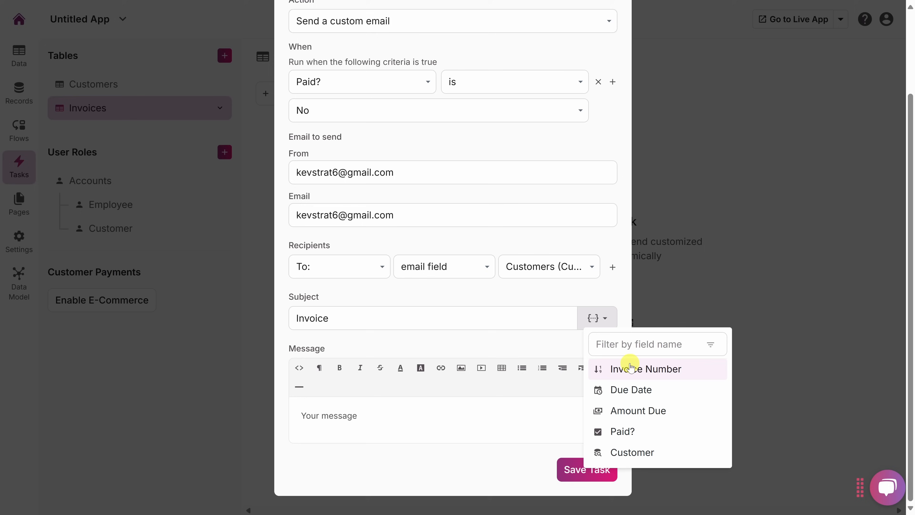
click(629, 375)
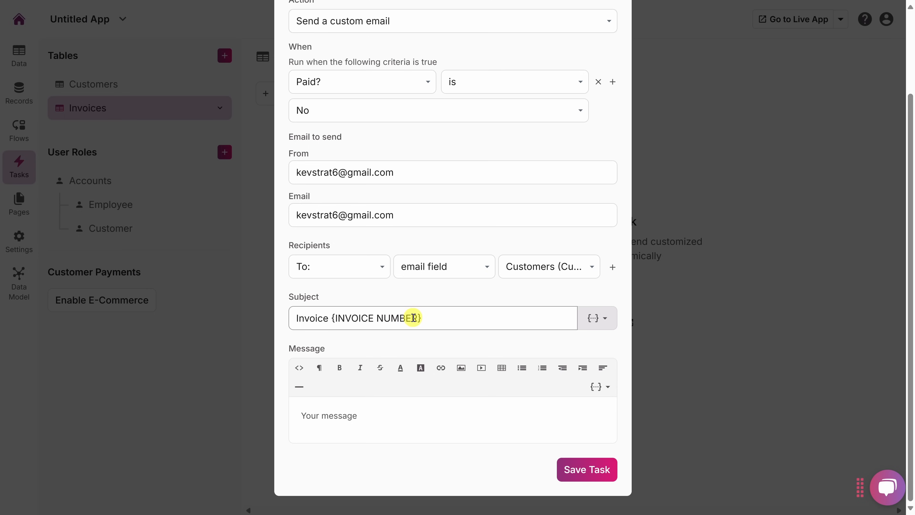
click(433, 318)
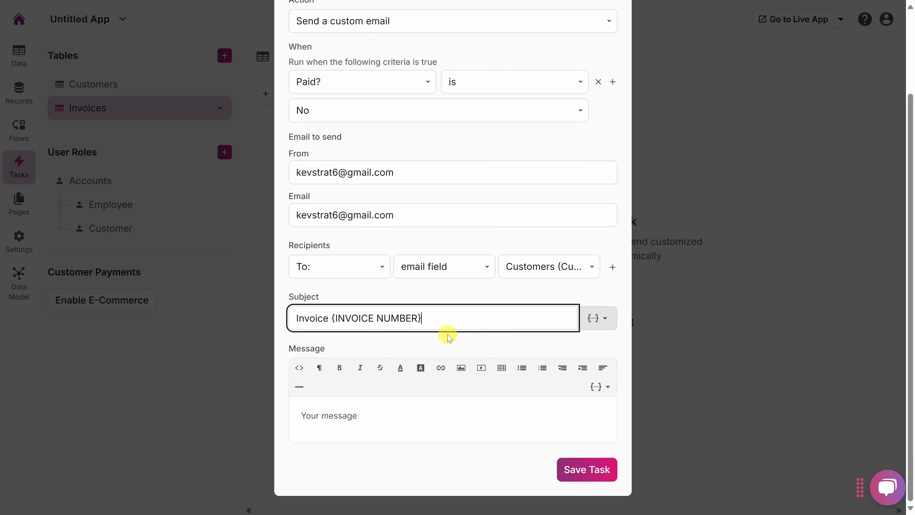
text(is due on)
click(610, 321)
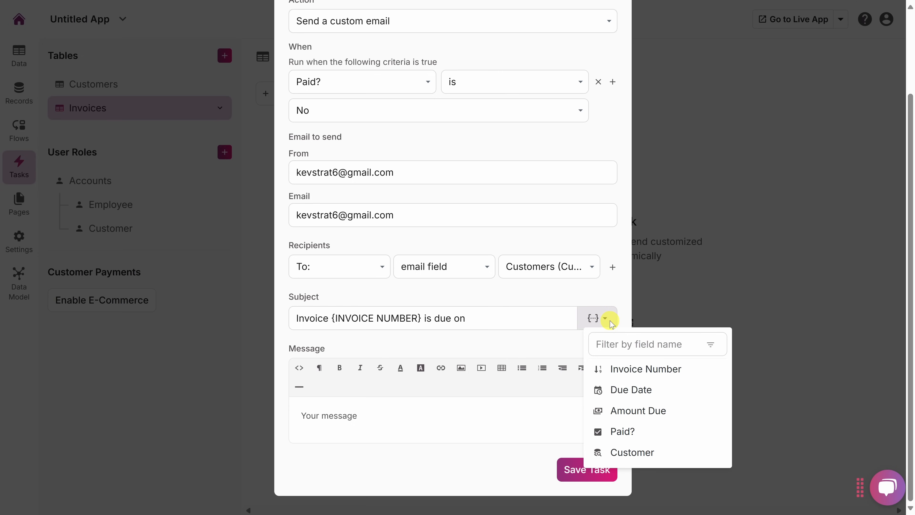
click(630, 390)
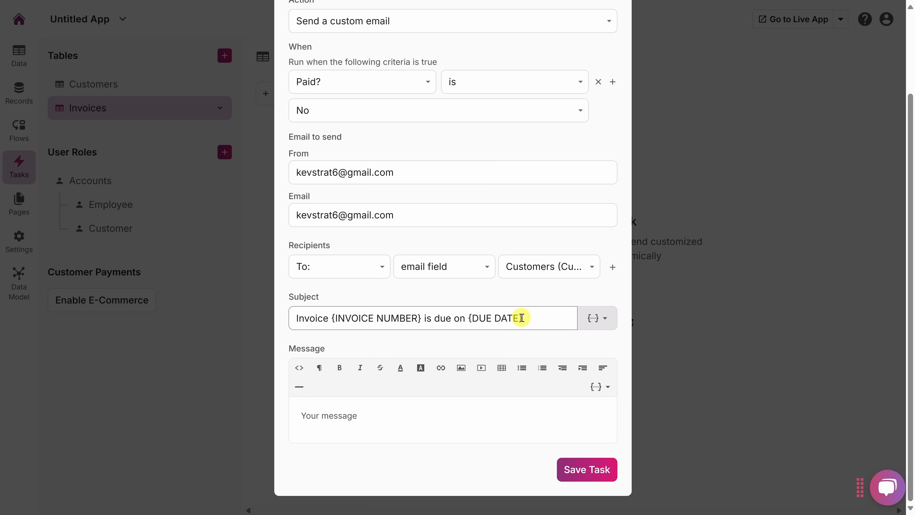
Step: Replace the placeholder message with the prepared payment reminder containing the {CUSTOMER}, {INVOICE NUMBER}, {AMOUNT DUE} and {DUE DATE} fields, signed KCC Accounts Receivable
click(394, 407)
key(ctrl+a)
key(ctrl+v)
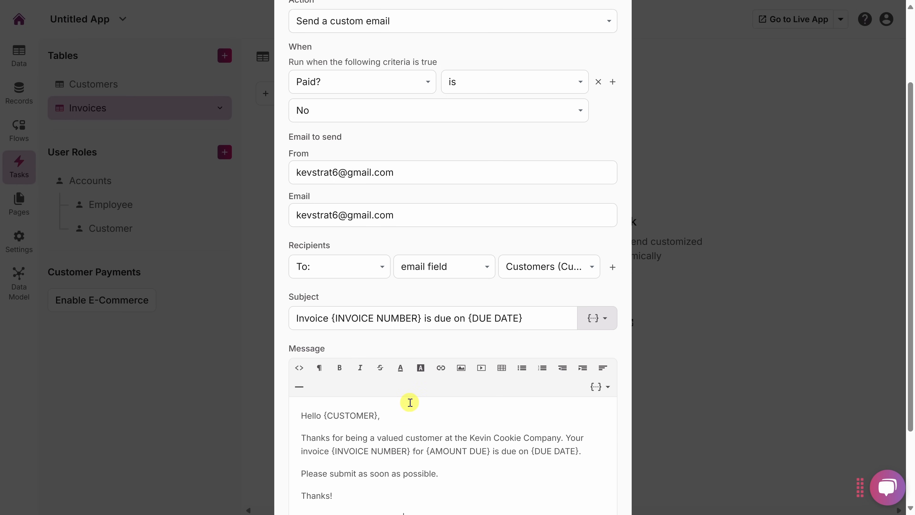
scroll(415, 407, down, 3)
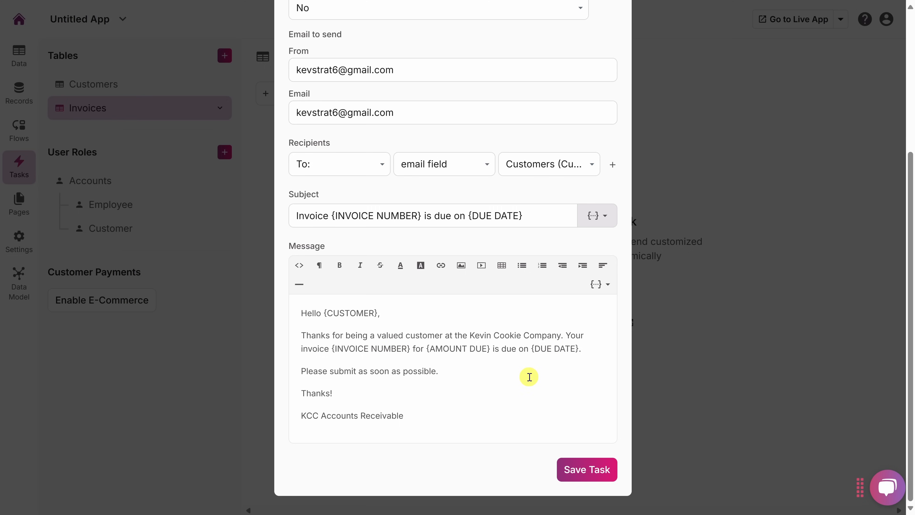
Step: Save the email task and reopen it to review its run history and the option to run it immediately
click(592, 475)
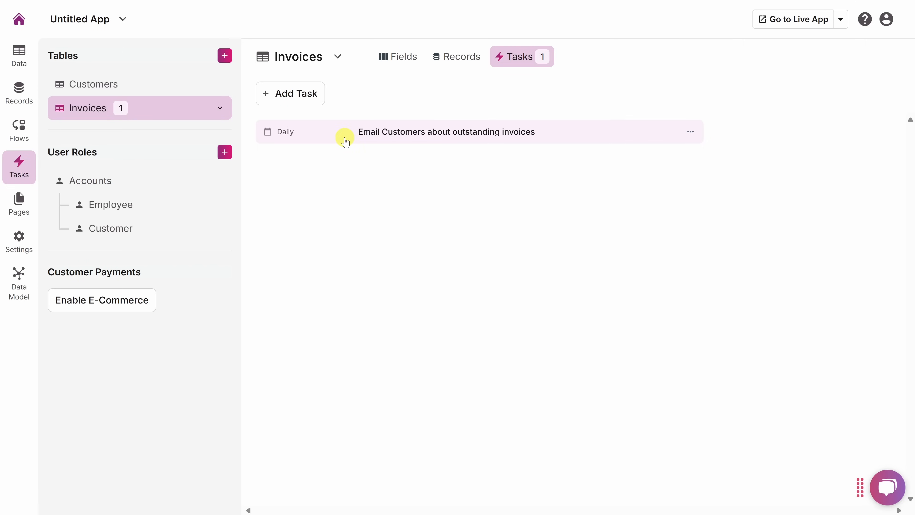
click(489, 138)
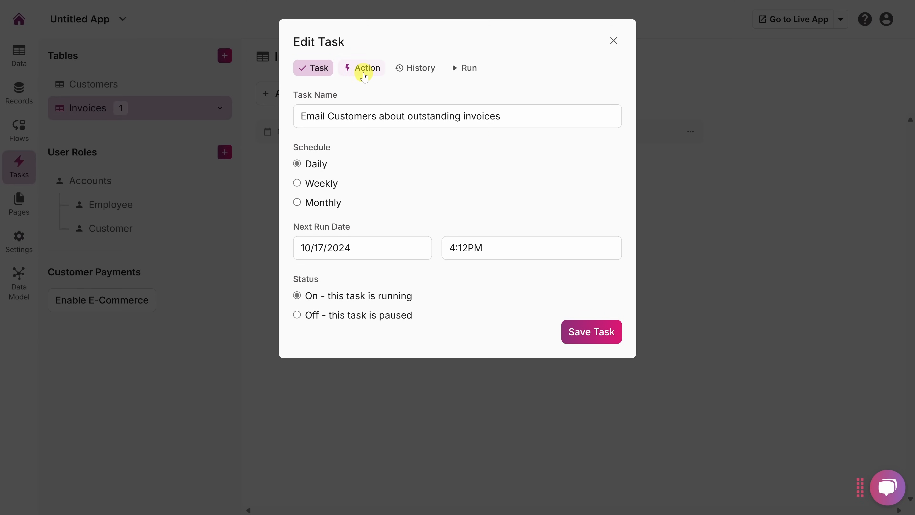
click(428, 70)
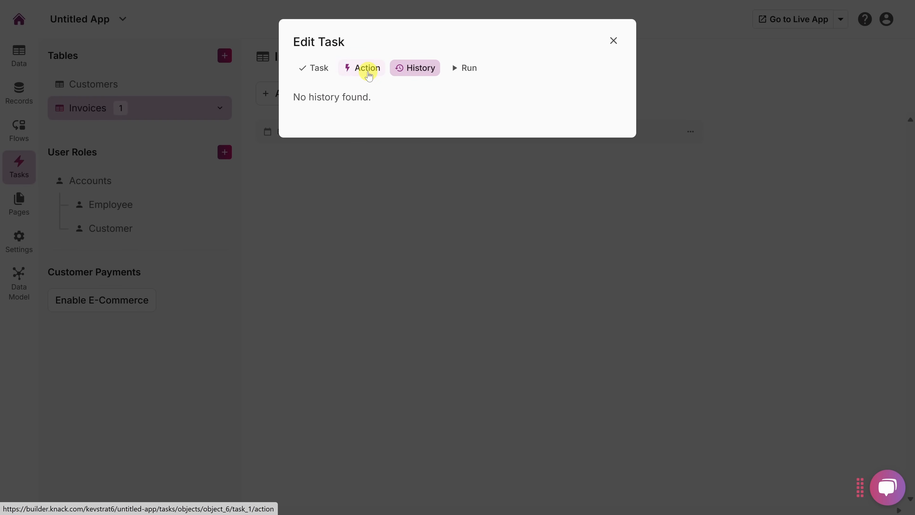
click(465, 69)
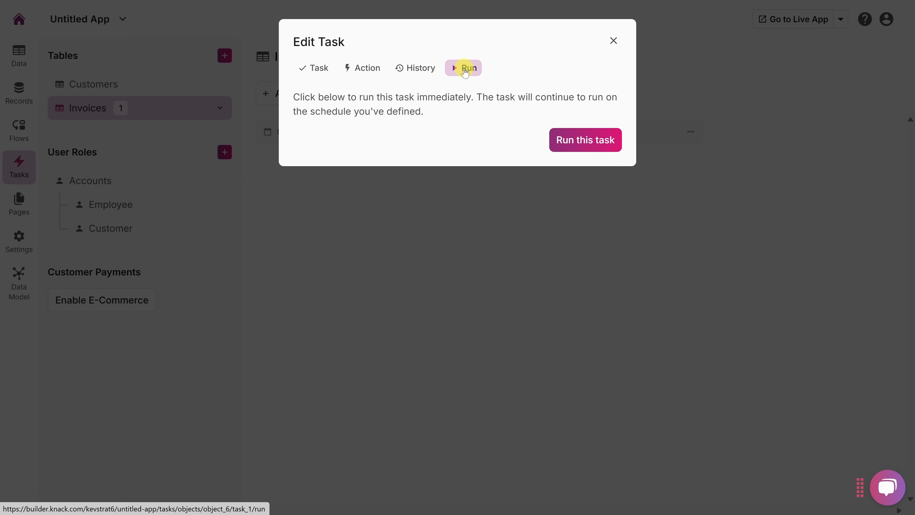
click(614, 41)
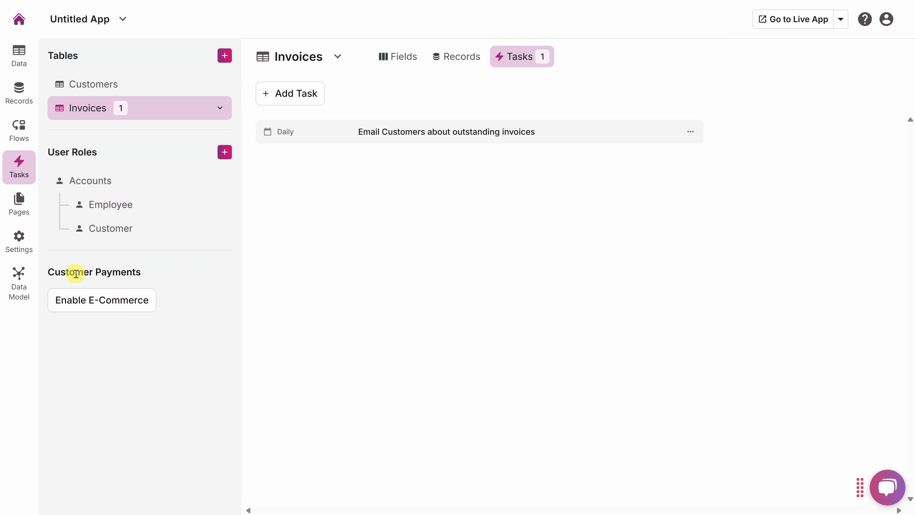
Step: Examine the app's data model diagram and its Customers-Invoices connection, moving those two table cards slightly closer together
click(19, 275)
drag(73, 273, 262, 283)
scroll(521, 207, up, 3)
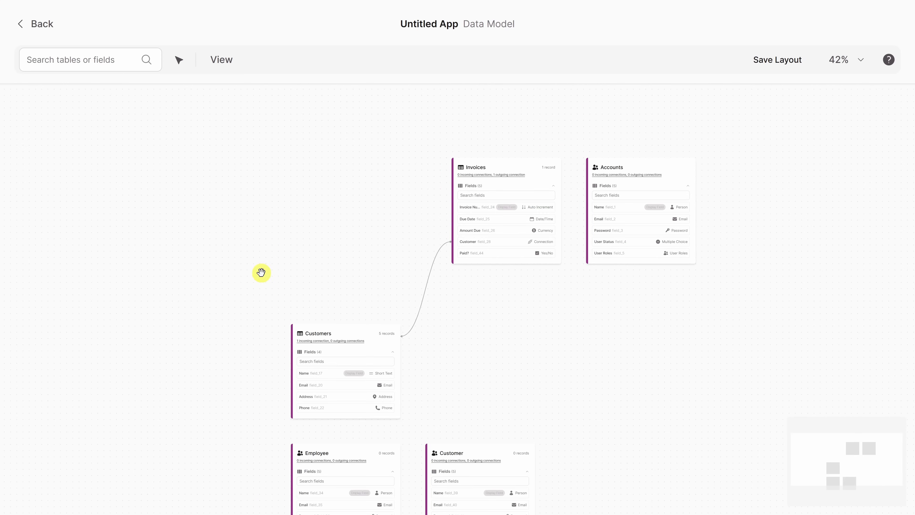
drag(261, 268, 286, 241)
drag(523, 131, 525, 160)
mouse_move(368, 295)
mouse_down()
mouse_move(366, 259)
mouse_move(368, 288)
mouse_up()
drag(351, 218, 378, 196)
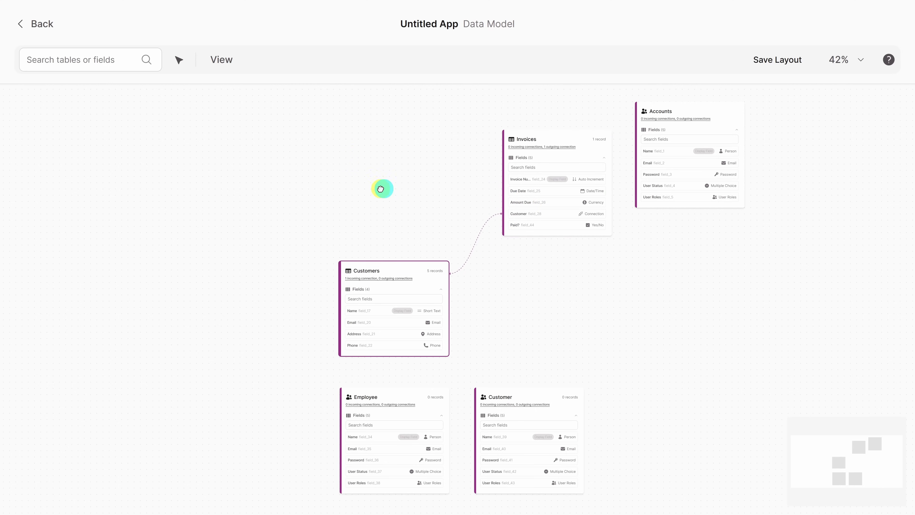
drag(380, 189, 309, 195)
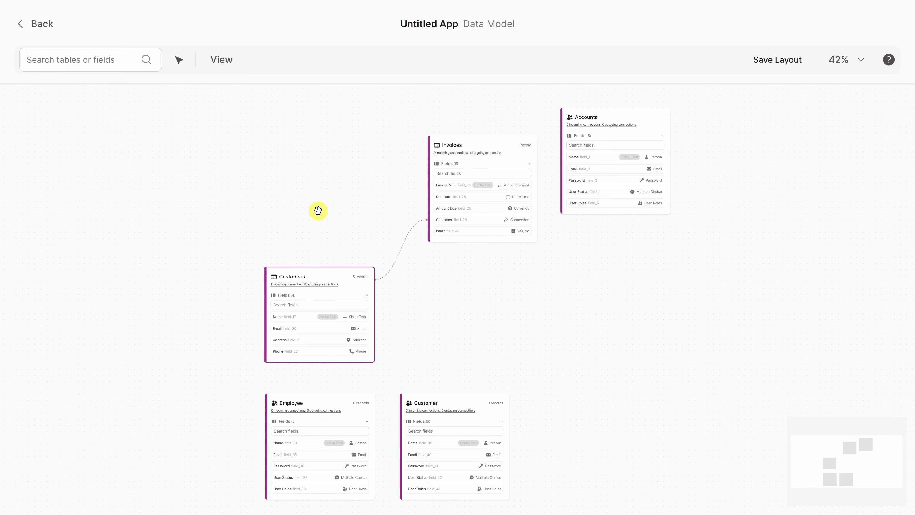
drag(318, 210, 332, 179)
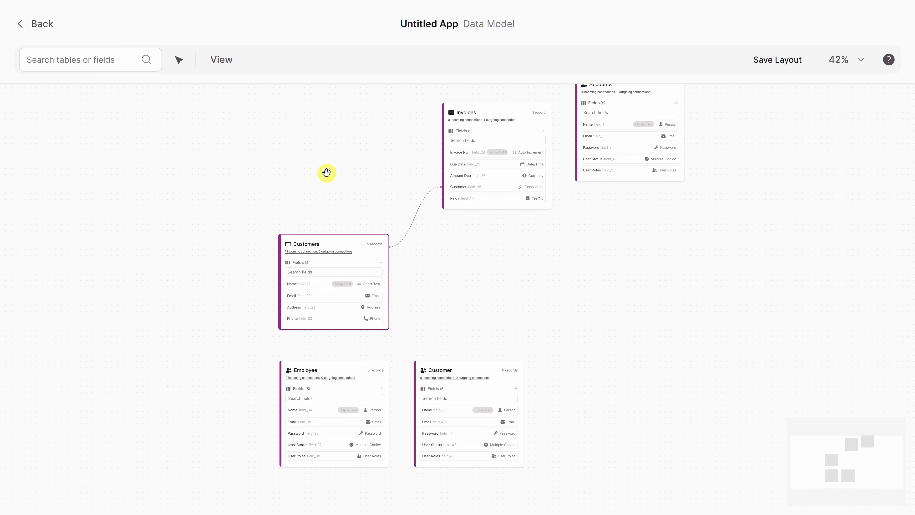
click(21, 25)
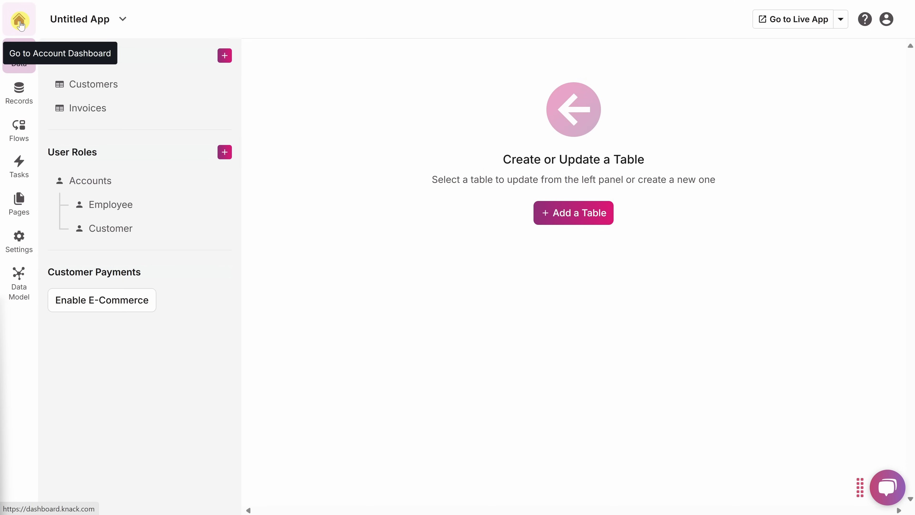
Step: Start a new login page with permissions limited to the Employee user role
click(21, 202)
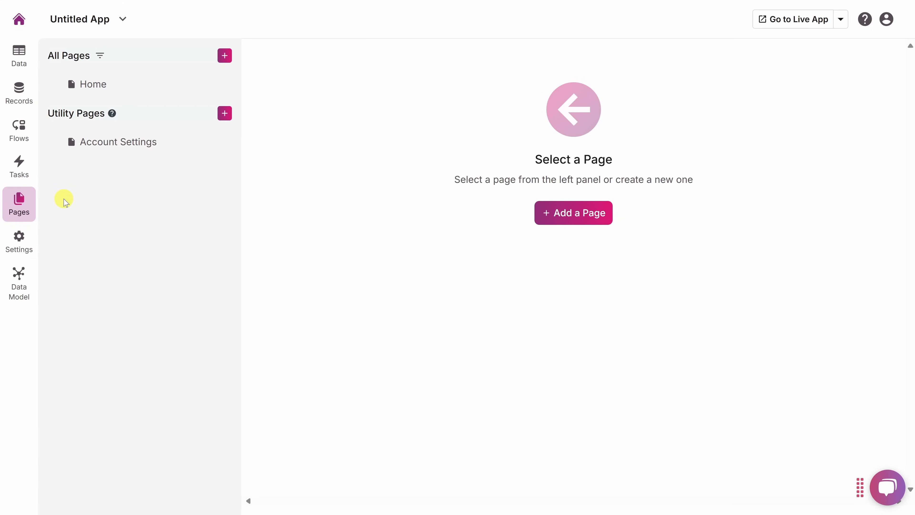
click(225, 57)
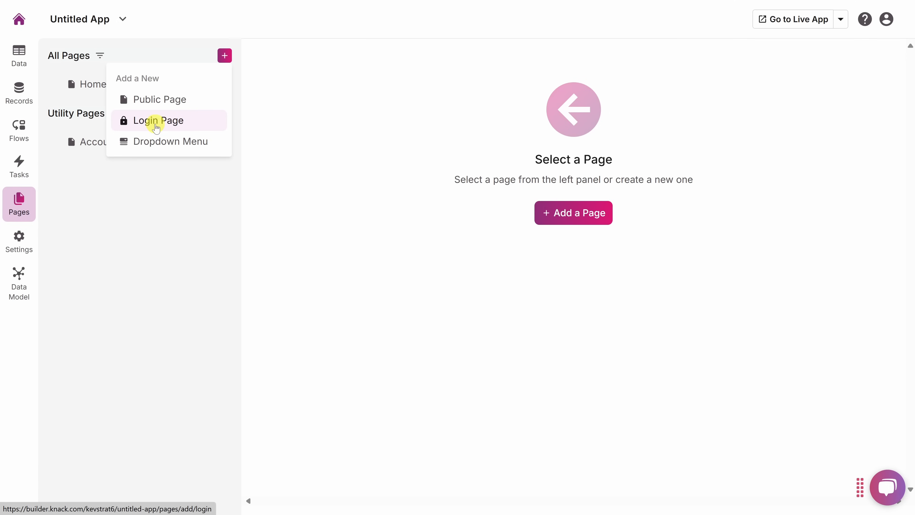
click(163, 126)
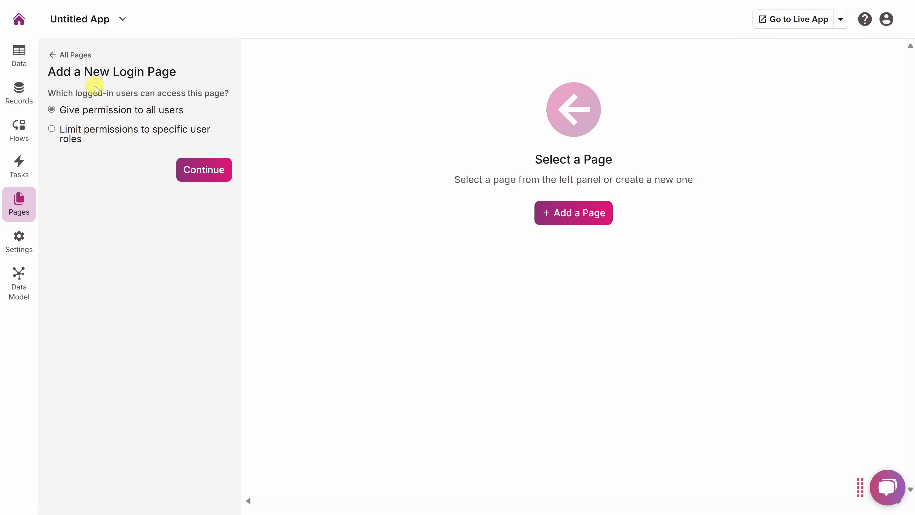
click(52, 129)
click(120, 158)
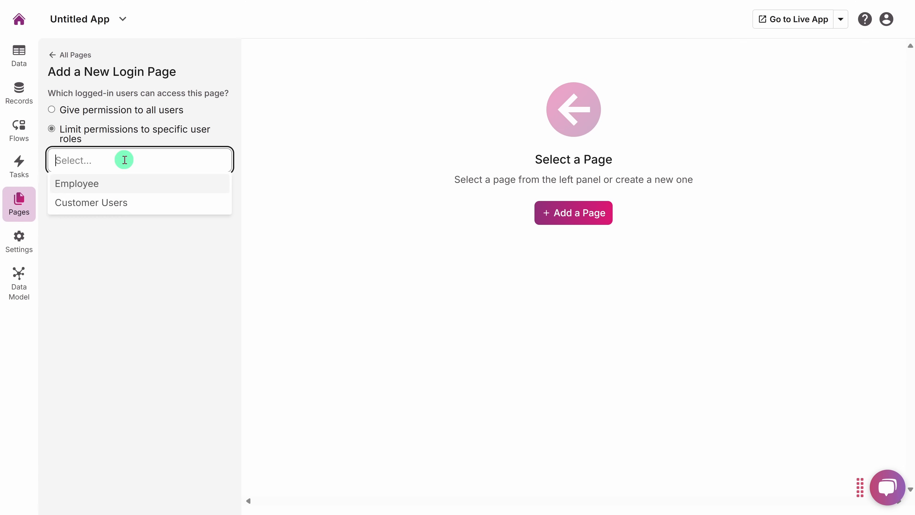
click(107, 191)
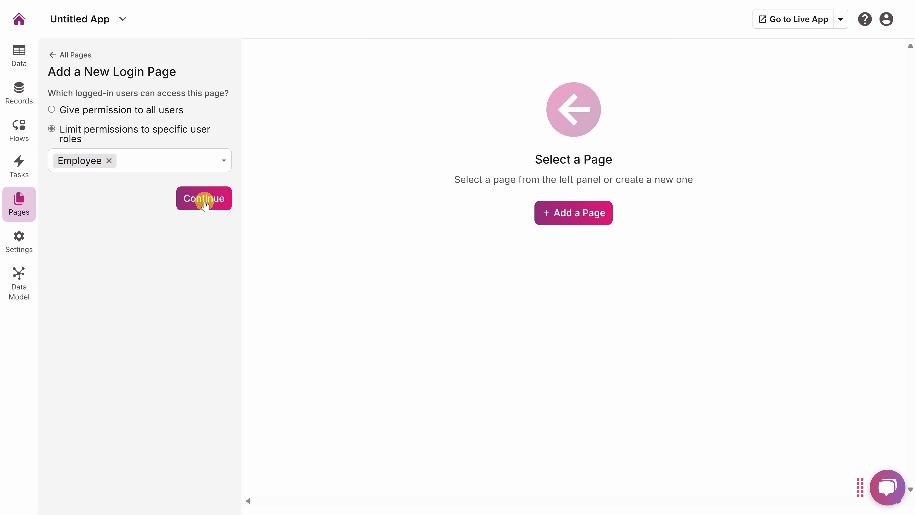
click(204, 199)
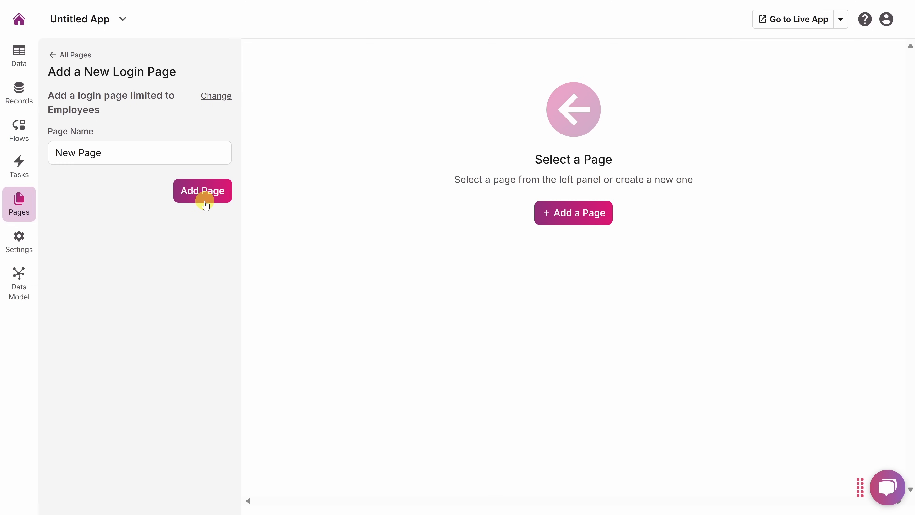
Step: Name the new login page Employee Dashboard and add it to the app
drag(131, 148, 33, 148)
text(Employee Dashboard)
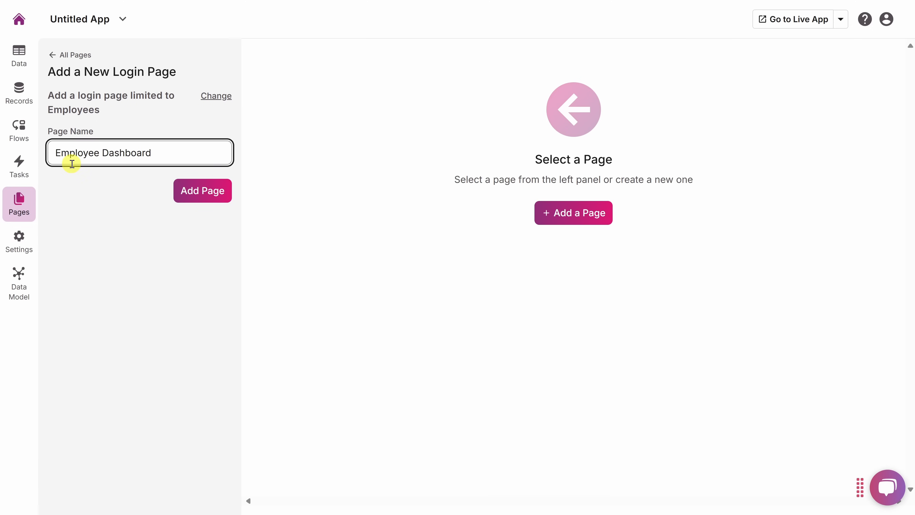
click(203, 199)
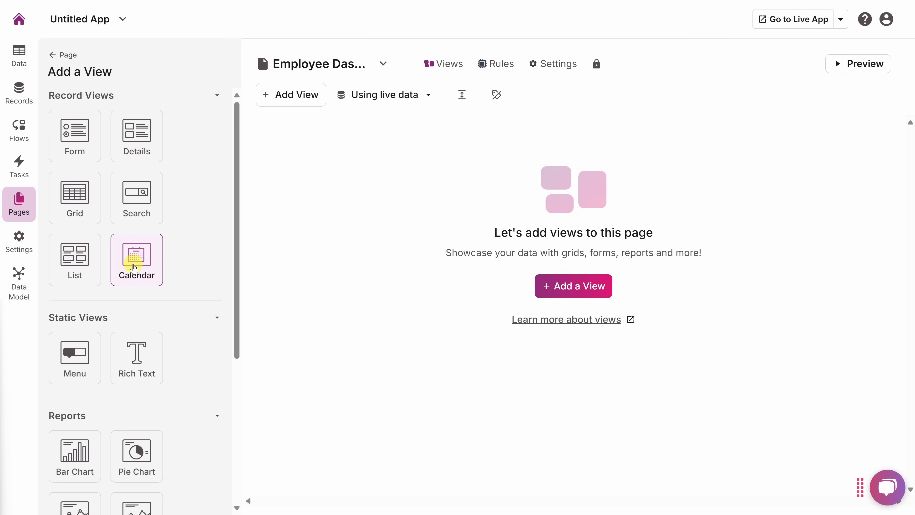
Step: Place a grid view that displays Invoices records on the Employee Dashboard page
scroll(223, 214, down, 5)
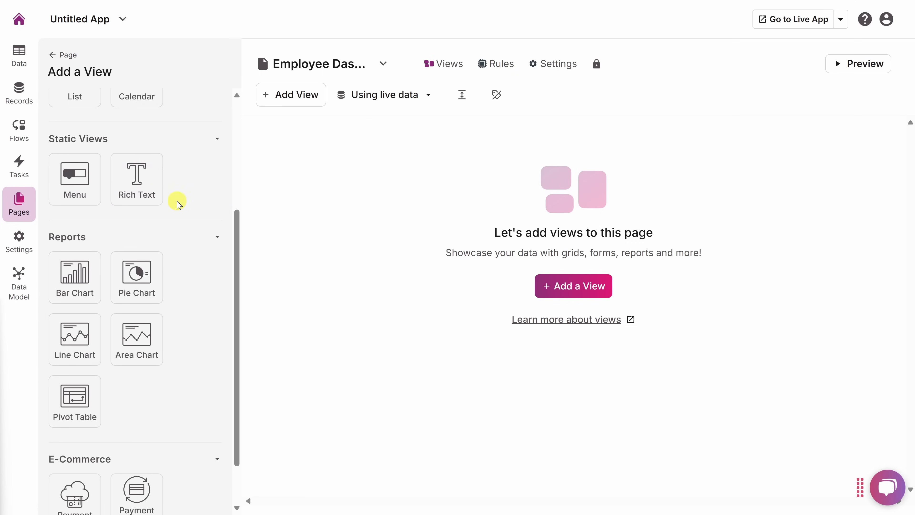
scroll(167, 206, down, 2)
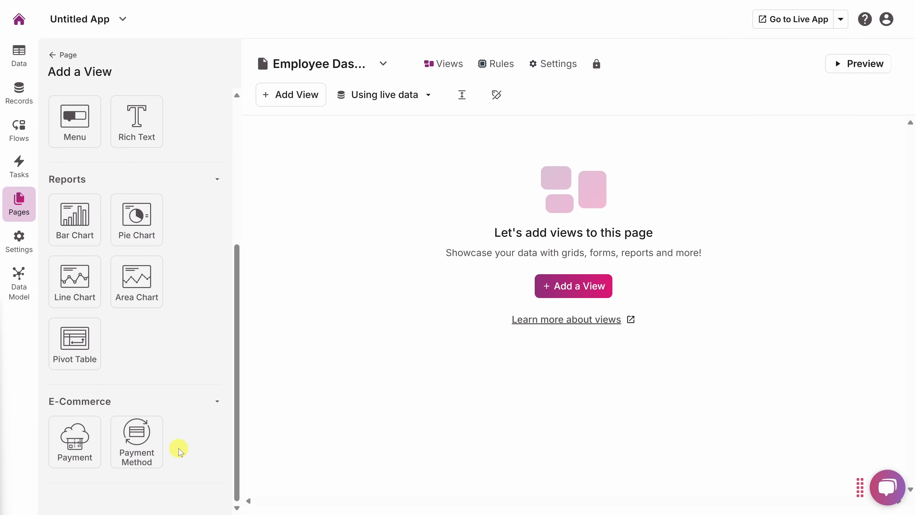
scroll(179, 451, up, 7)
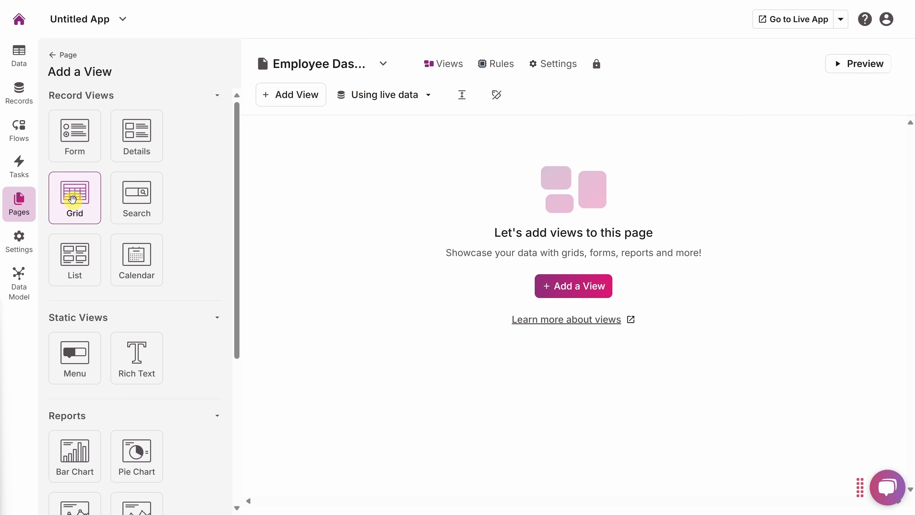
click(75, 195)
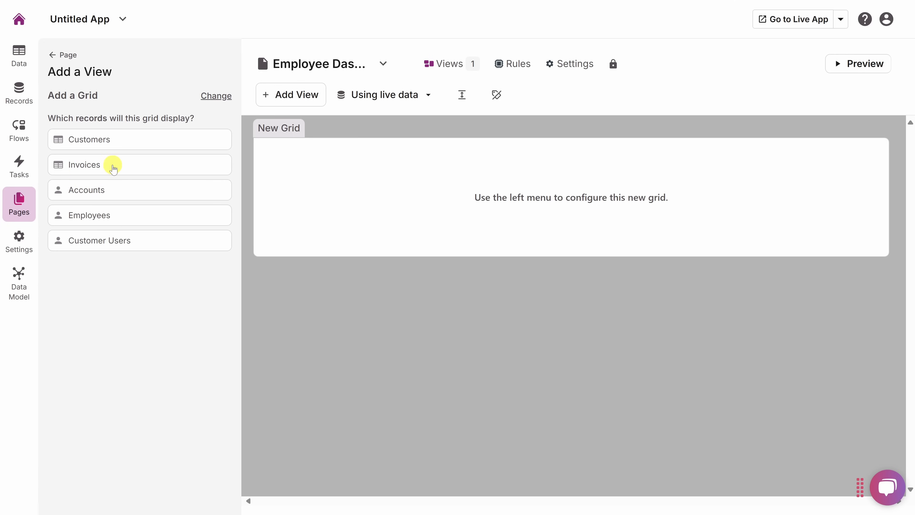
click(101, 166)
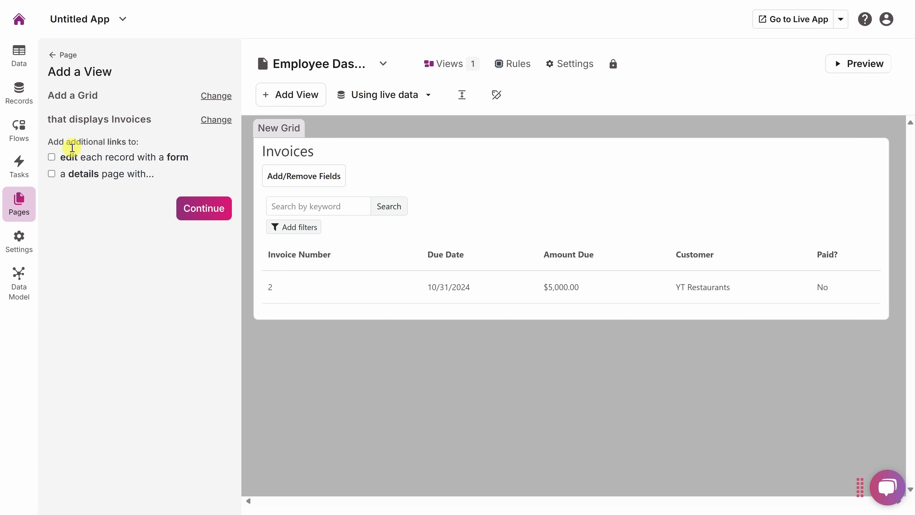
Step: Include a link to edit each record with a form and add the grid under the view name Invoices
click(52, 159)
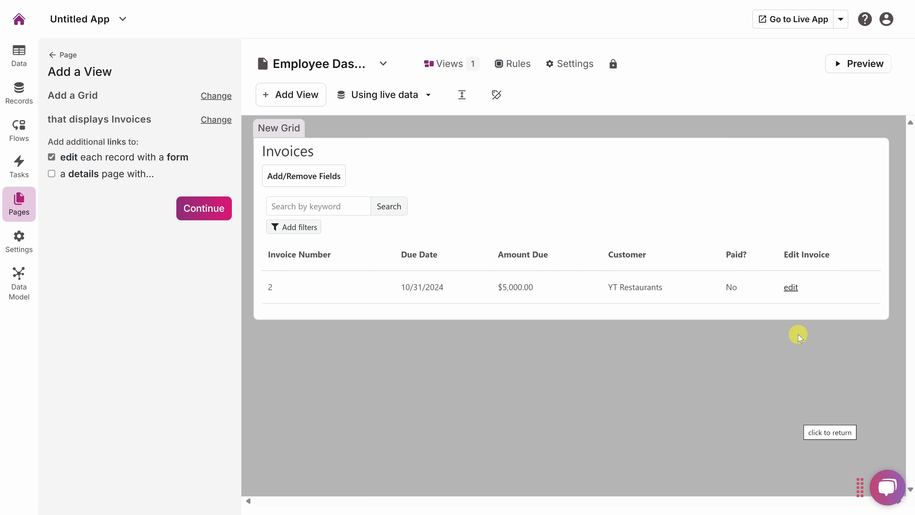
click(204, 213)
click(204, 212)
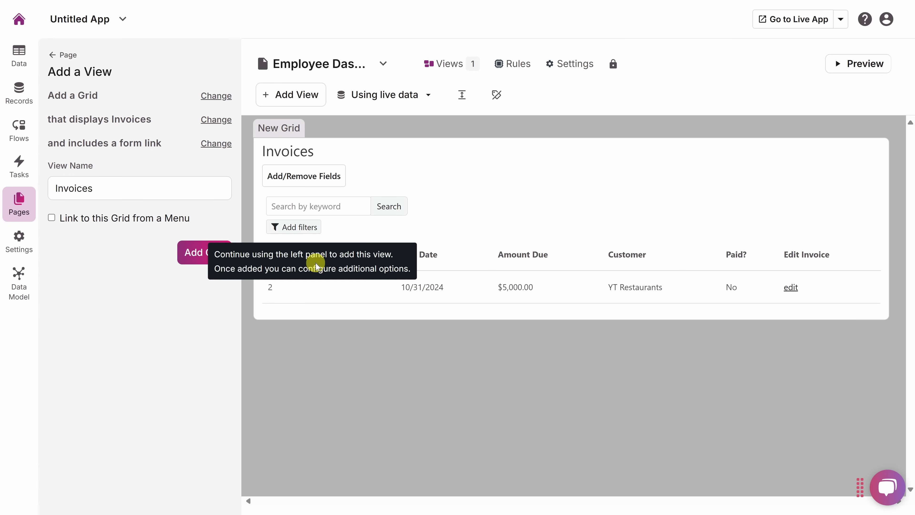
click(203, 257)
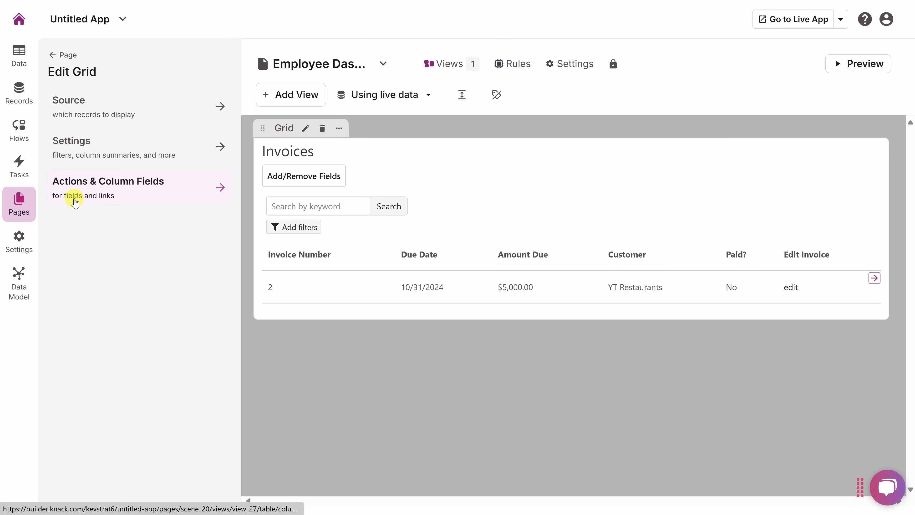
Step: Filter the Invoices grid's source to records where Paid? is No and save the filter
click(132, 105)
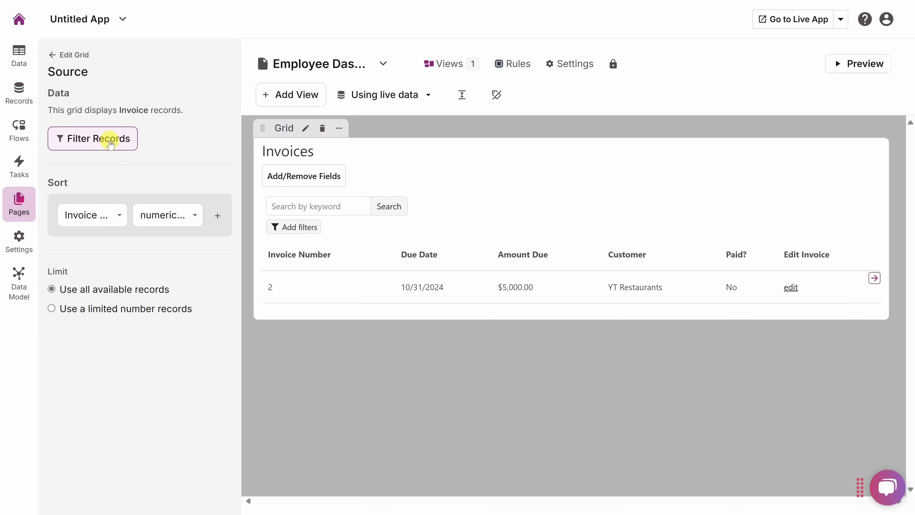
click(110, 143)
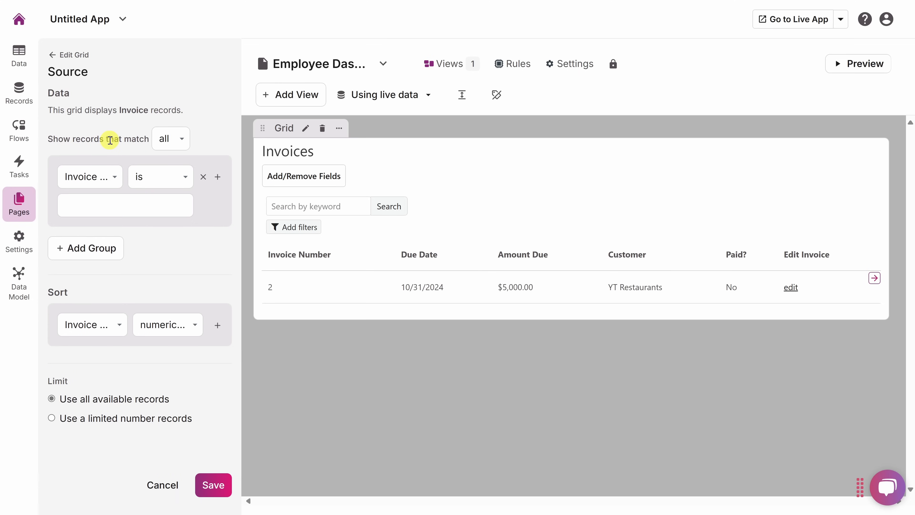
click(112, 179)
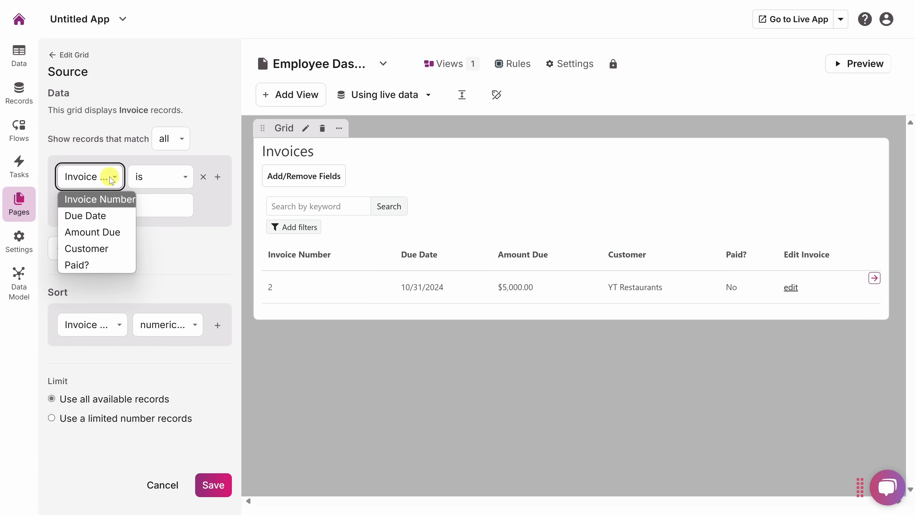
click(95, 264)
click(119, 206)
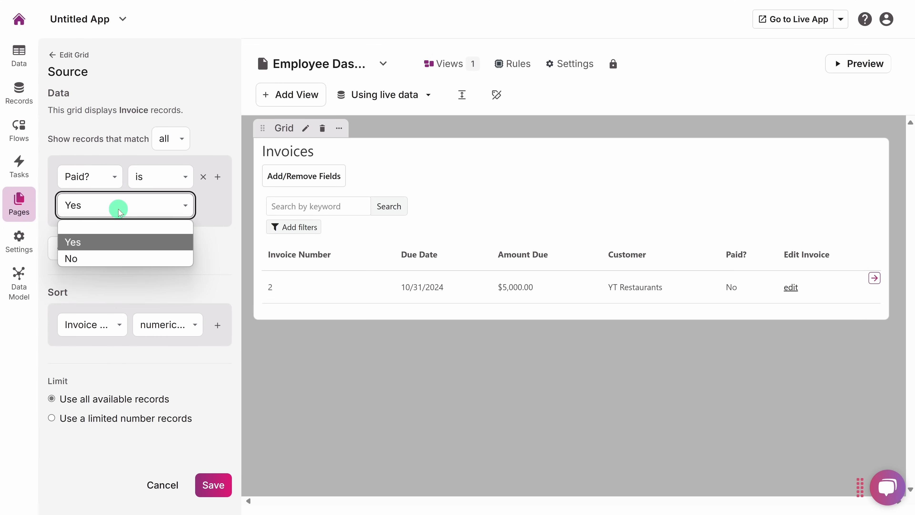
click(100, 256)
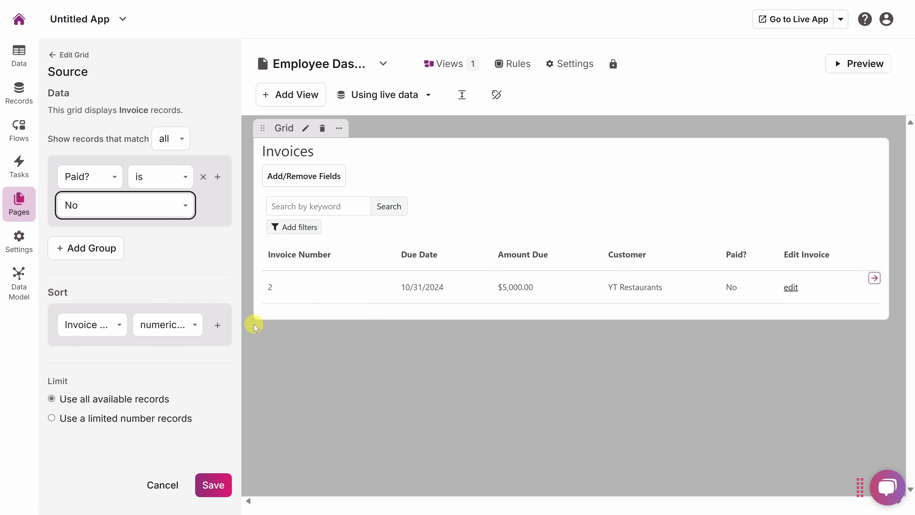
click(214, 486)
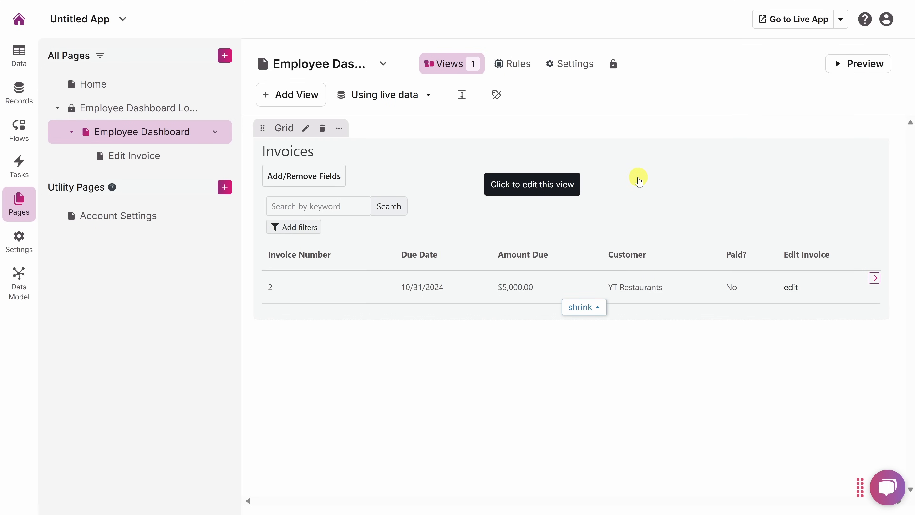
Step: Add a line chart report of Invoices records to the Employee Dashboard under the view name Upcoming Payments & Revenue
click(306, 129)
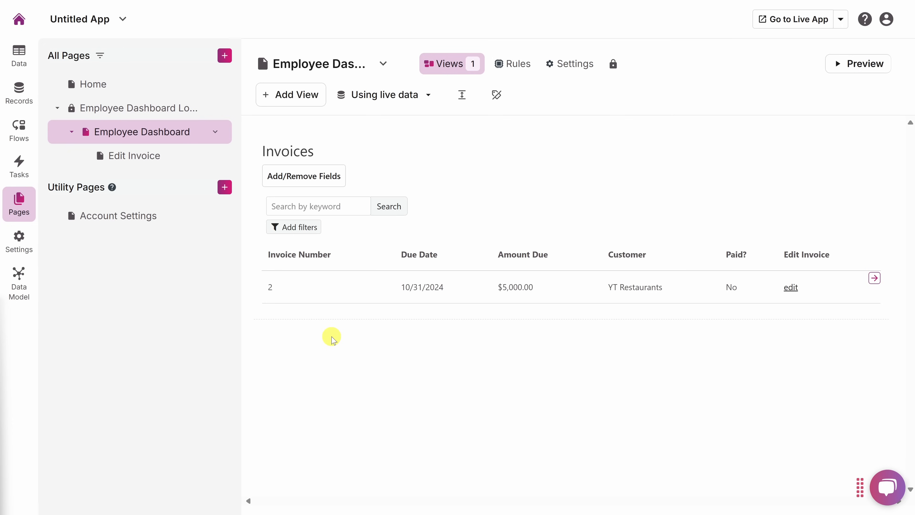
click(293, 97)
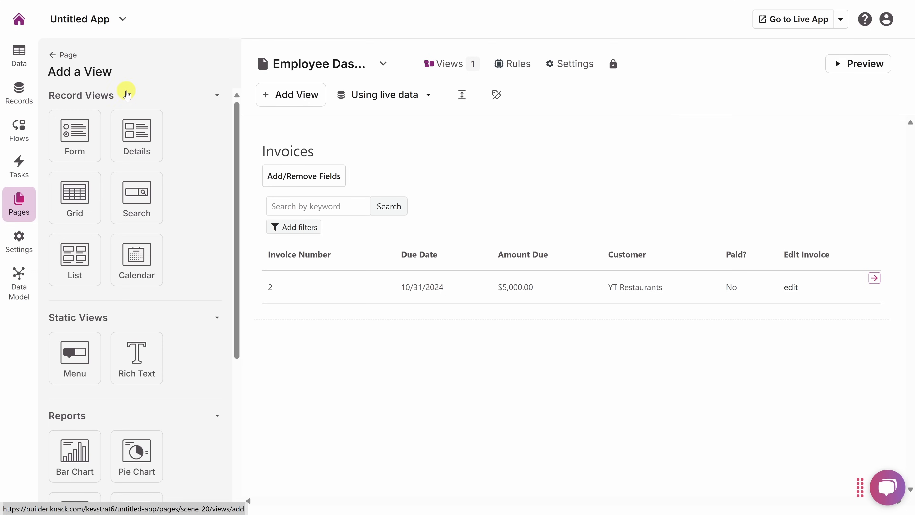
scroll(190, 201, down, 6)
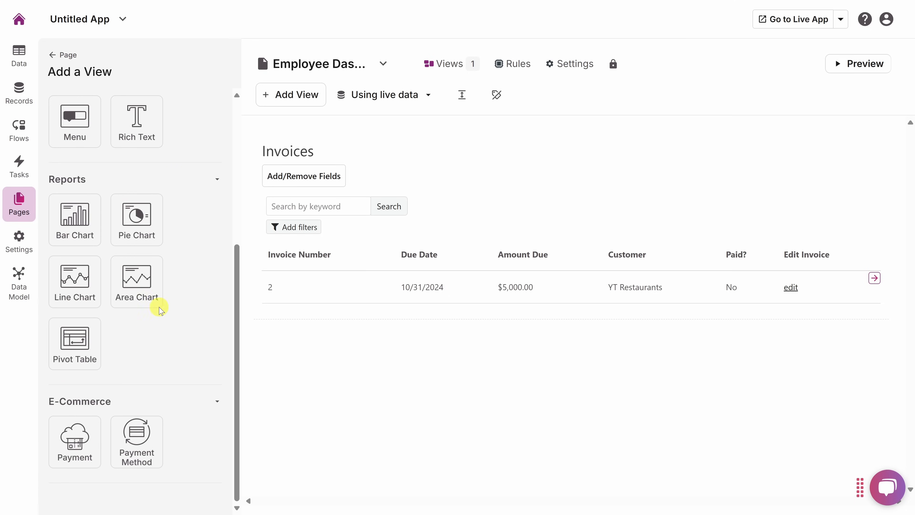
click(75, 285)
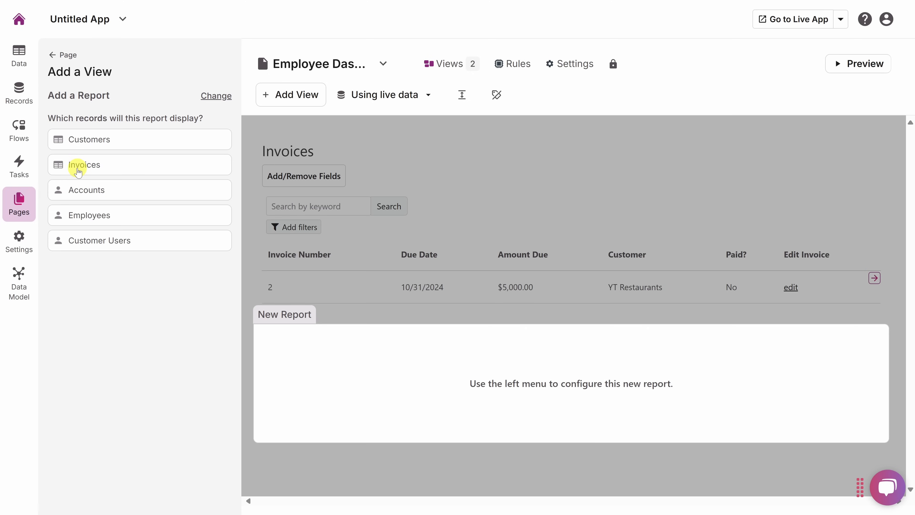
click(78, 170)
click(78, 167)
double_click(78, 167)
text(Upcoming Payments & Revenue)
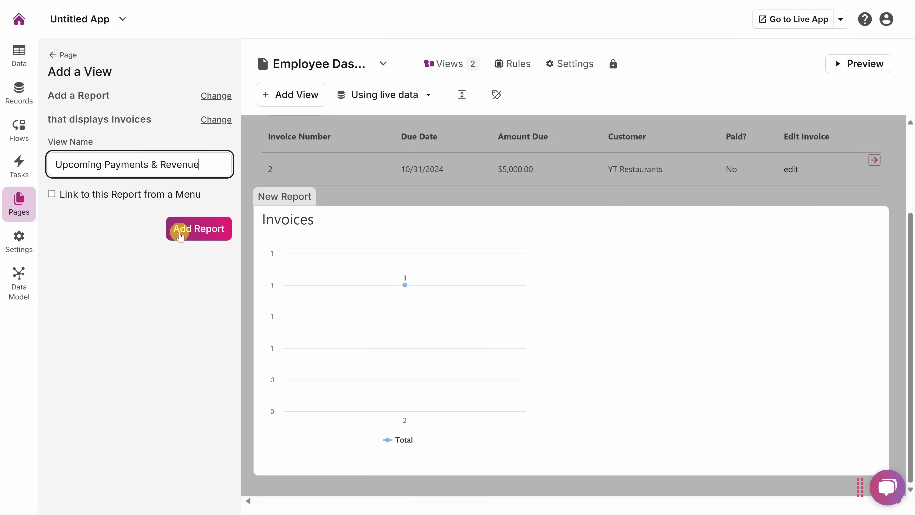
click(207, 234)
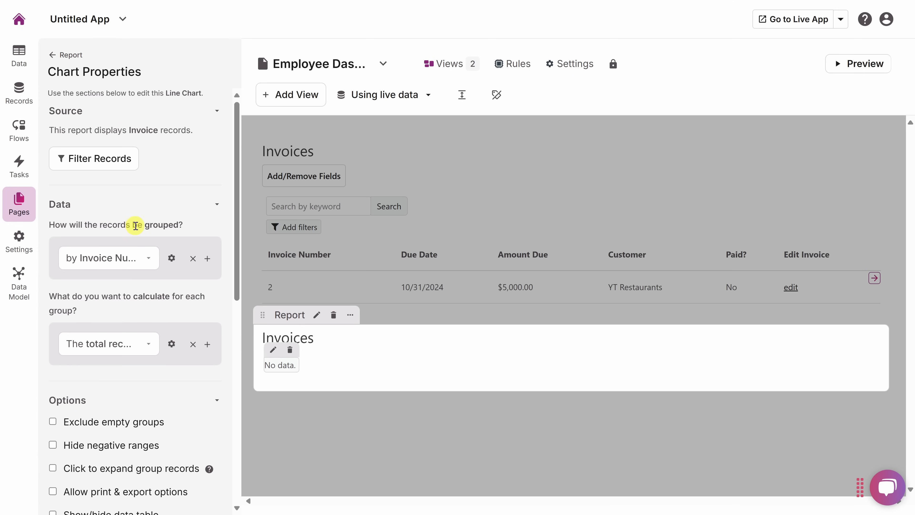
Step: Group the line chart's records by Due Date, calculate the Amount Due for each group, and save the chart
click(149, 259)
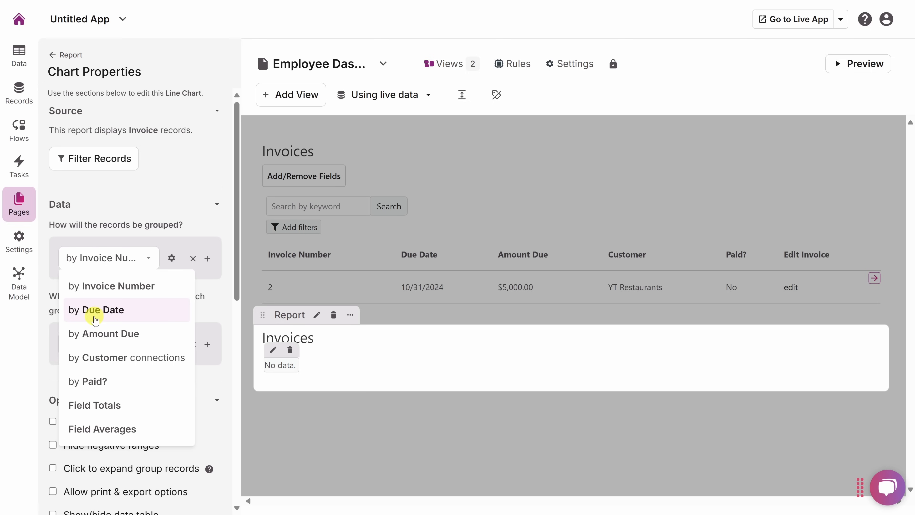
click(120, 315)
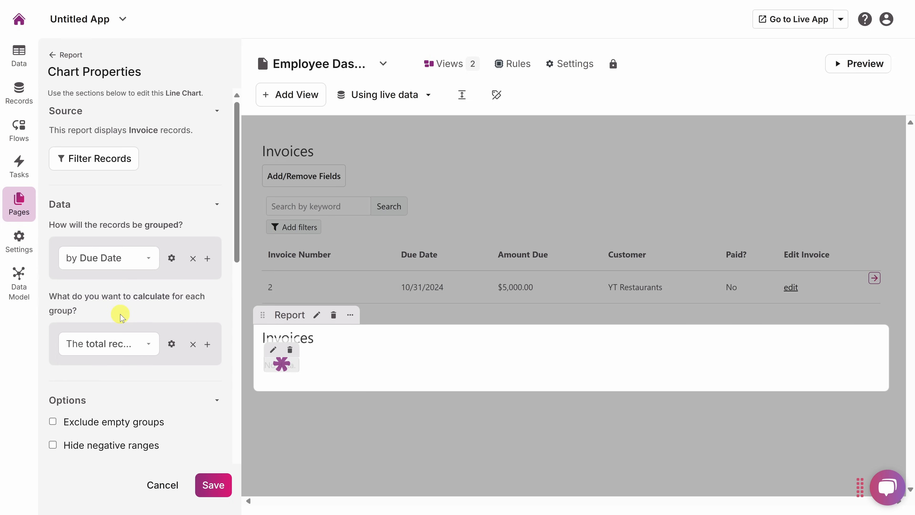
scroll(134, 257, down, 2)
scroll(135, 259, down, 2)
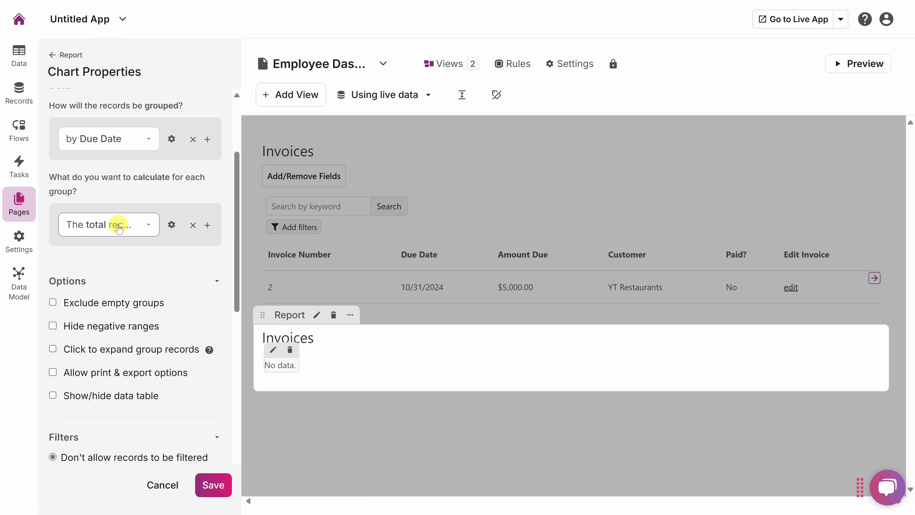
click(119, 228)
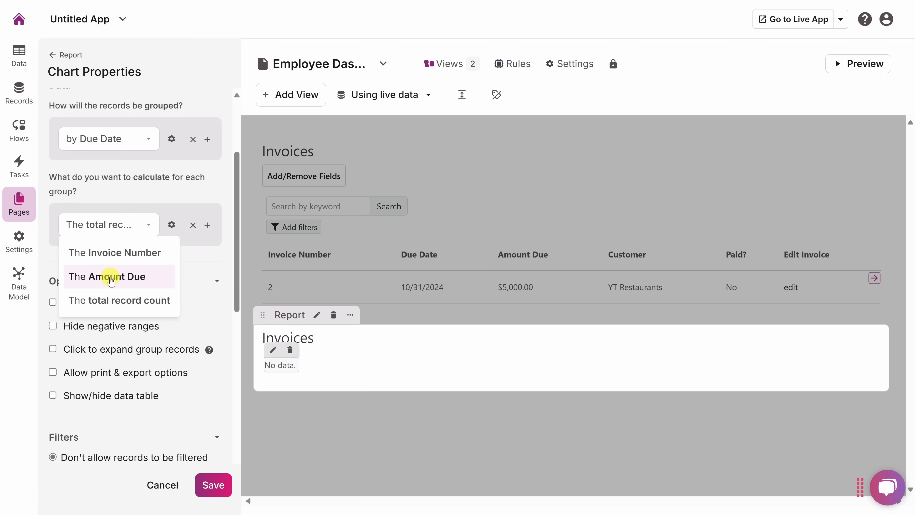
click(116, 279)
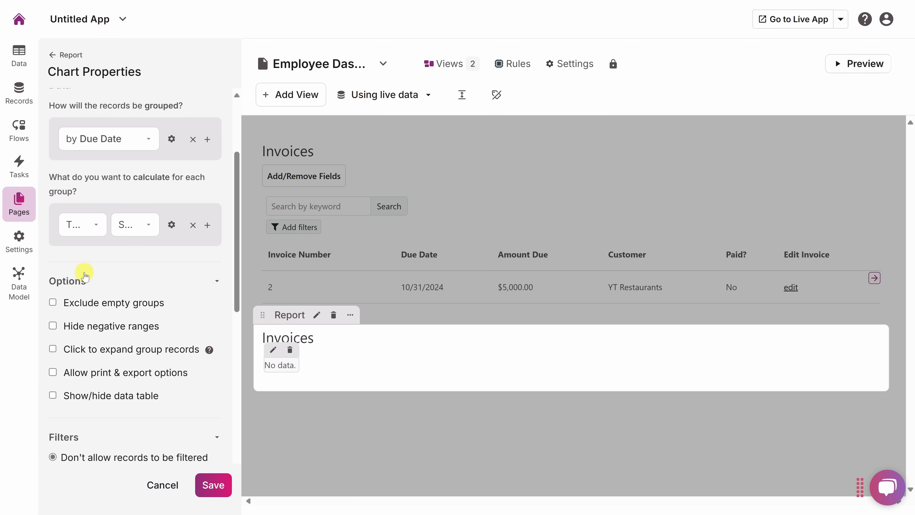
scroll(108, 234, down, 2)
scroll(92, 216, down, 6)
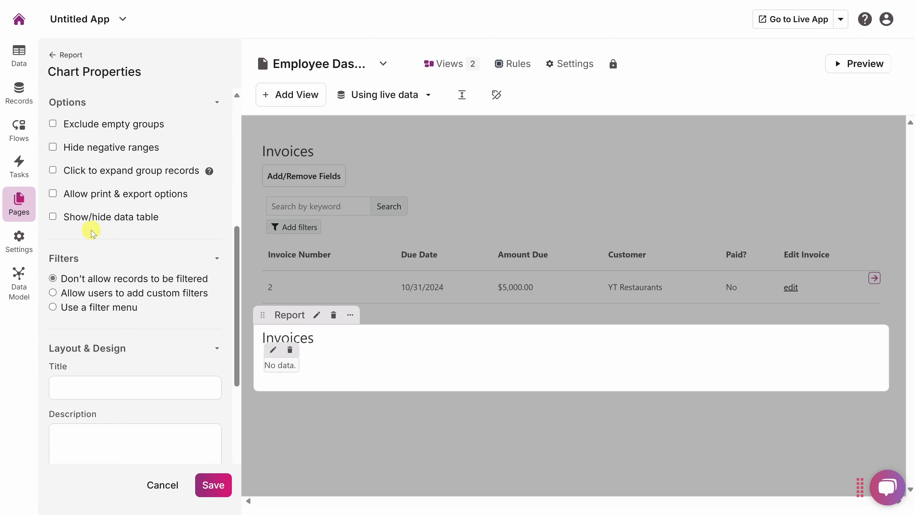
scroll(100, 258, down, 2)
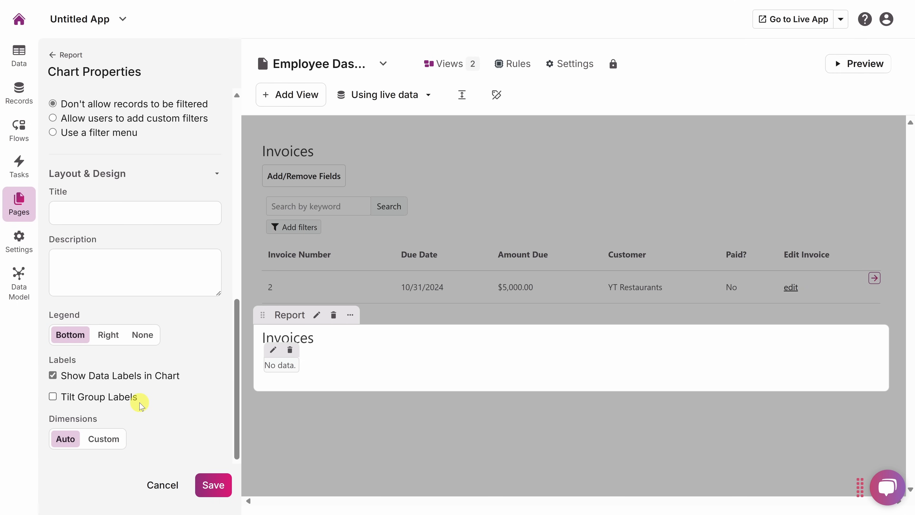
click(215, 490)
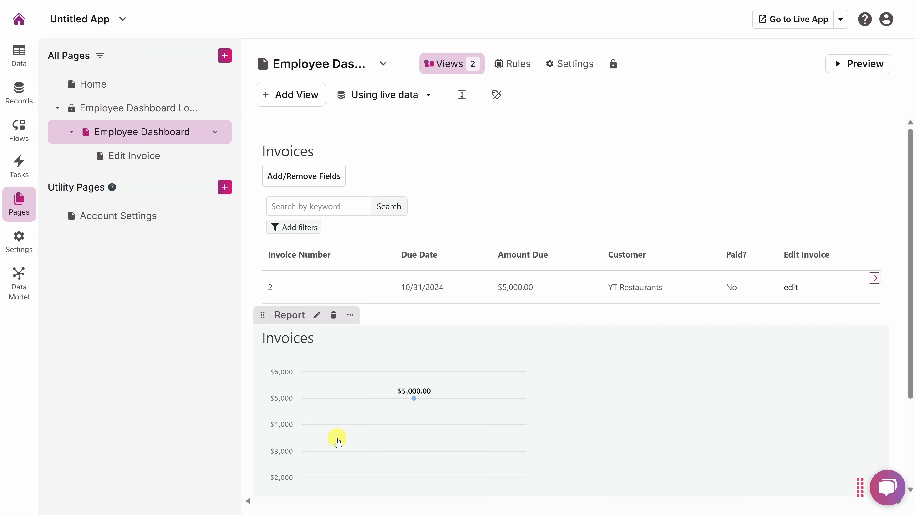
scroll(441, 372, down, 3)
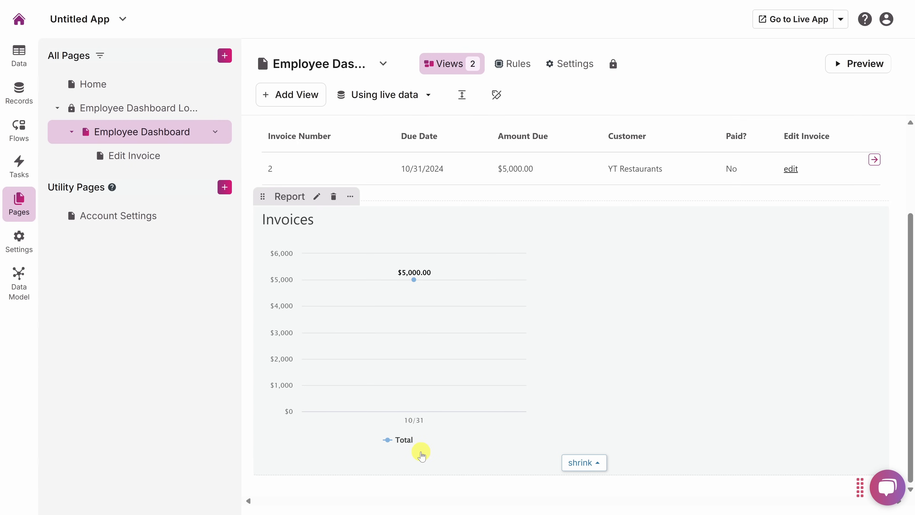
scroll(421, 455, up, 3)
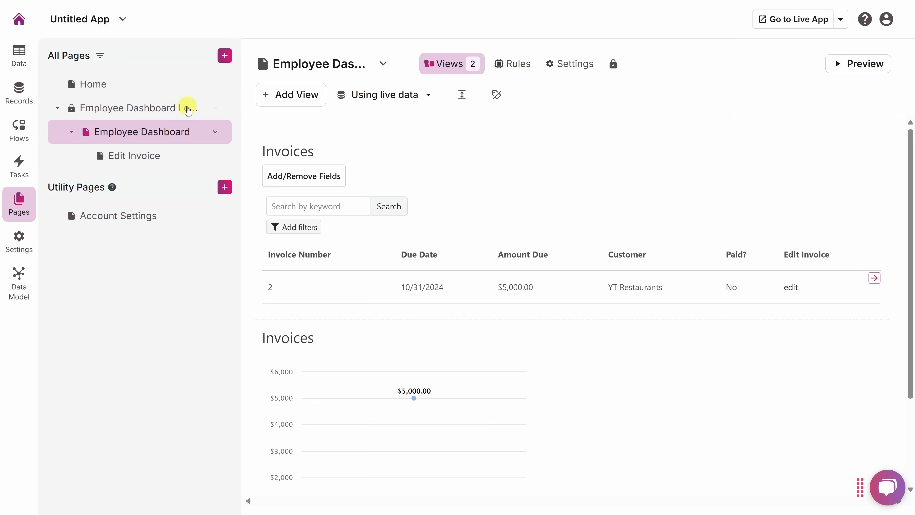
Step: Add an active Employee record with the employee's full name, email and account password, without an email intro
click(19, 91)
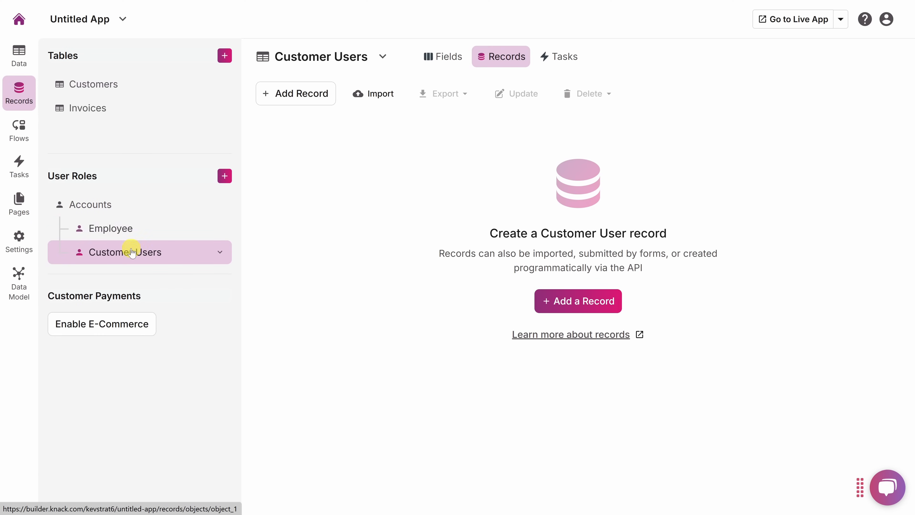
click(135, 238)
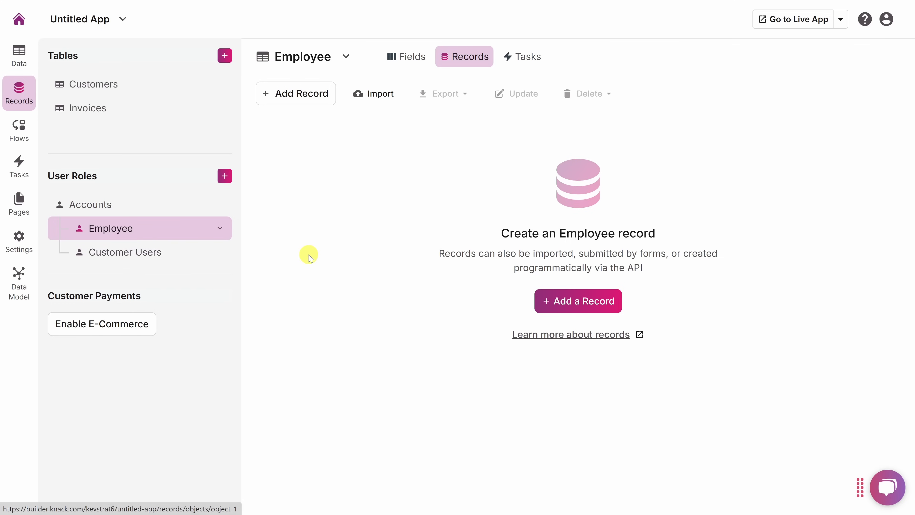
click(267, 94)
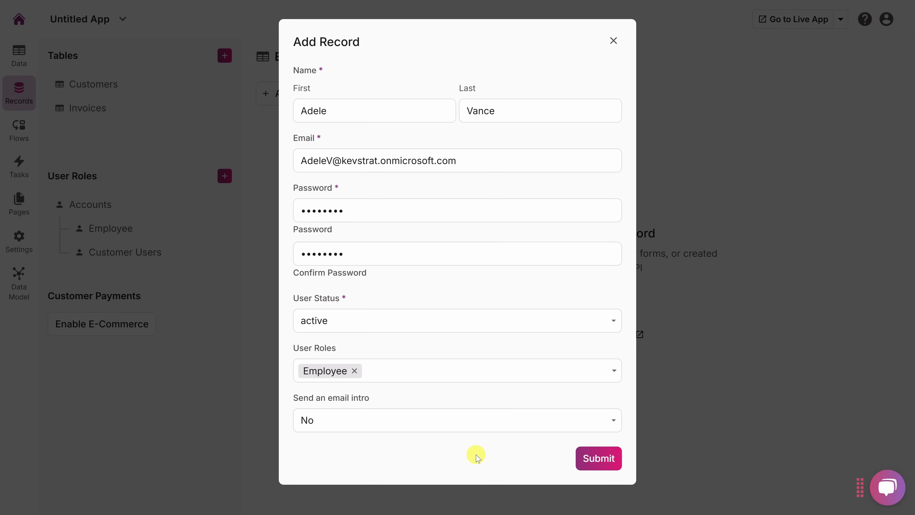
click(597, 459)
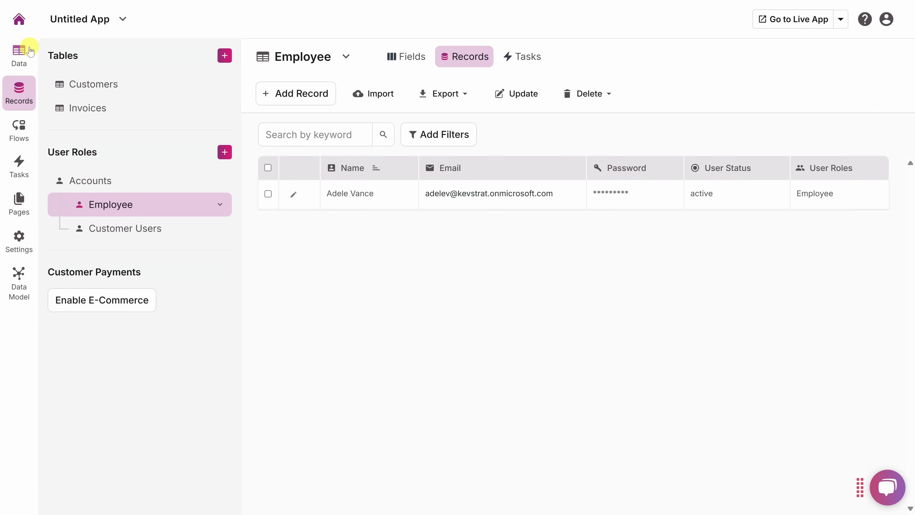
Step: Connect the Customer Users role to the Customers table, with one Customer per Customer User and many Customer Users per Customer
click(20, 53)
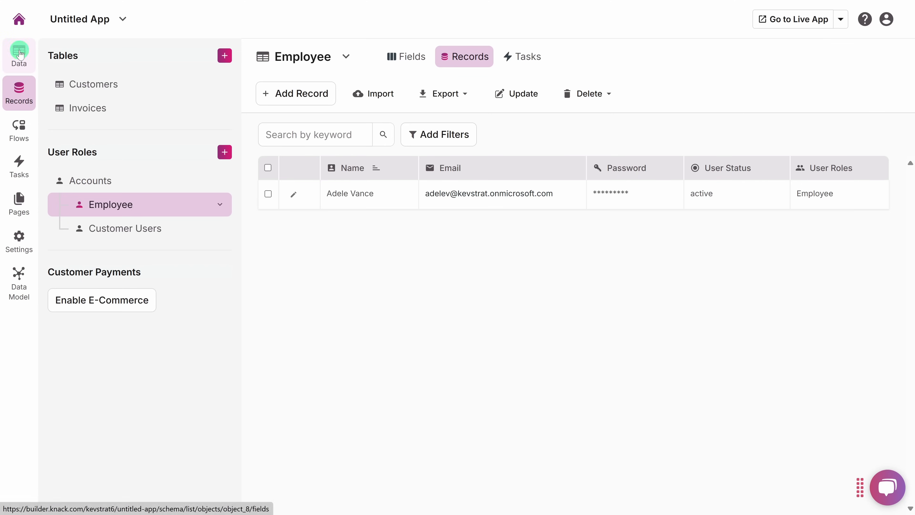
click(144, 232)
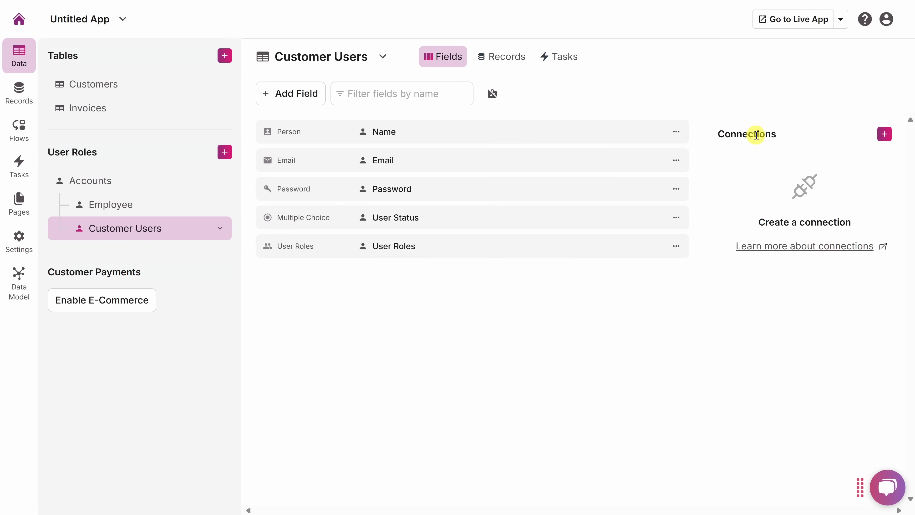
click(884, 134)
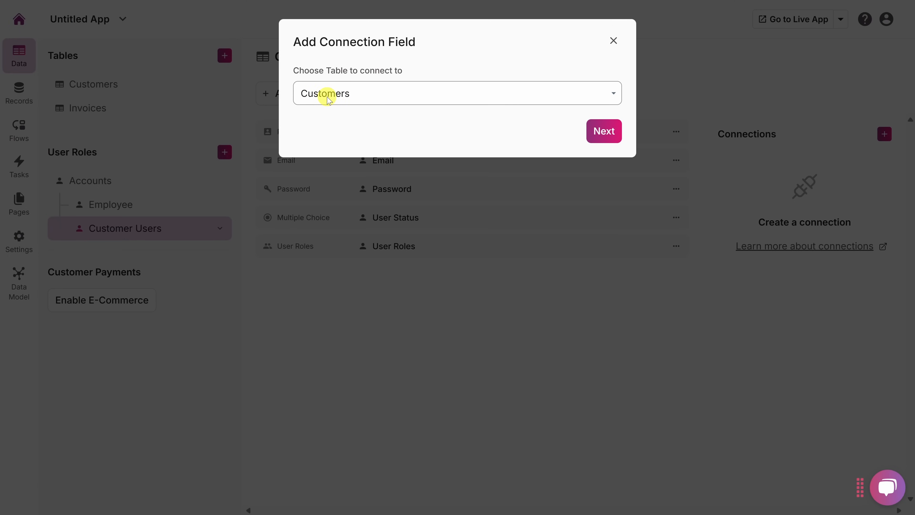
click(354, 93)
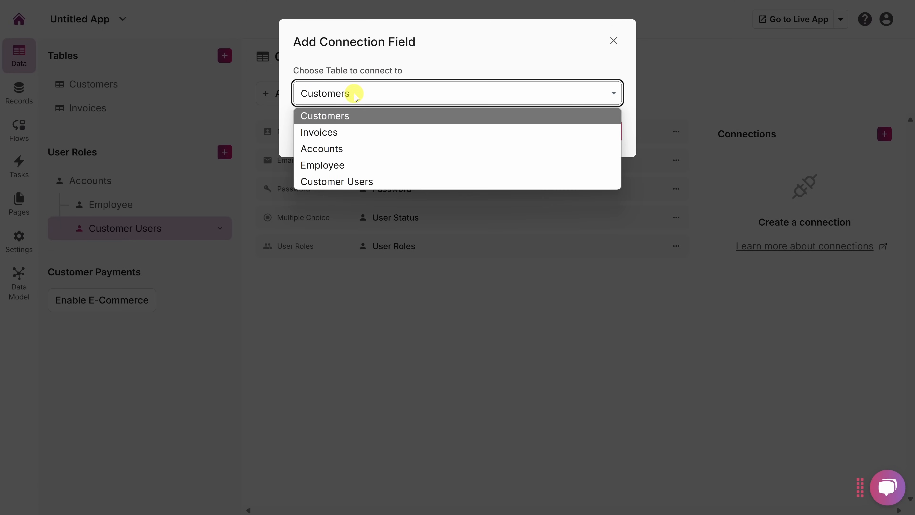
click(333, 121)
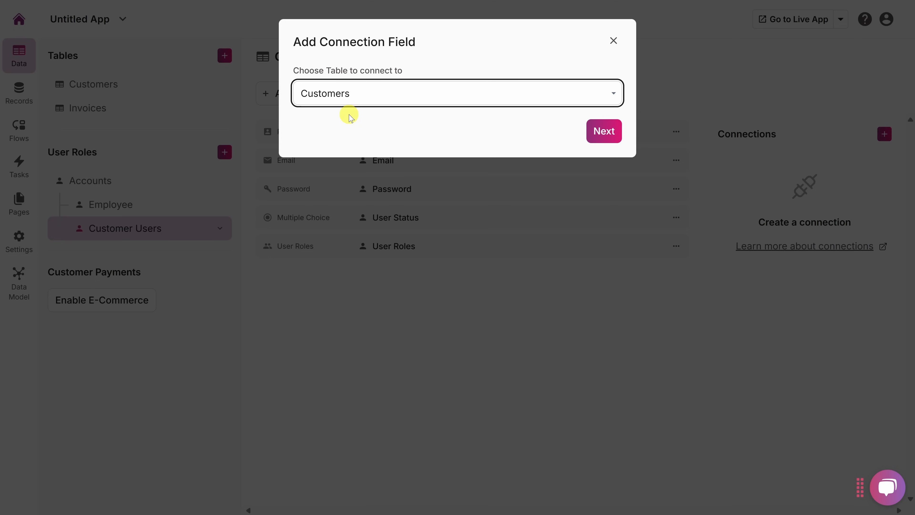
click(609, 135)
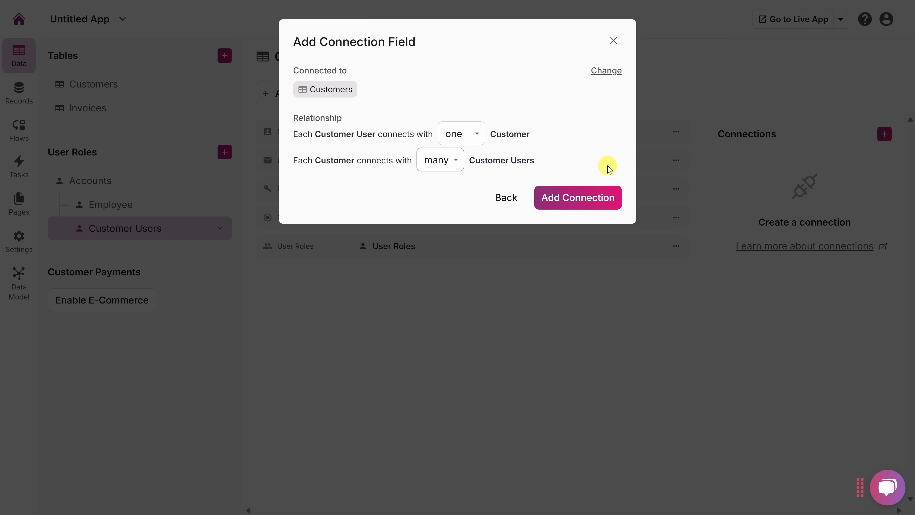
click(575, 205)
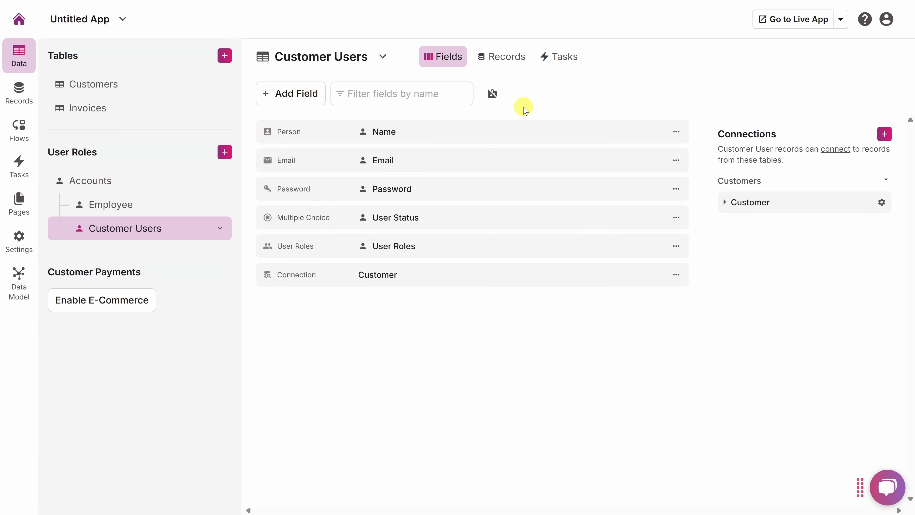
Step: Add an active Customer Users record with full name, email and account password, connected to the customer YT Restaurants, without an email intro
click(504, 57)
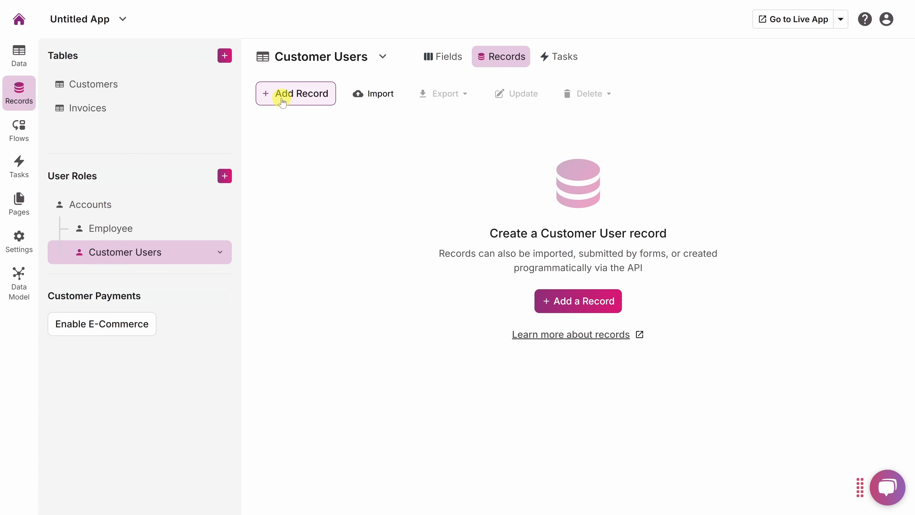
click(267, 97)
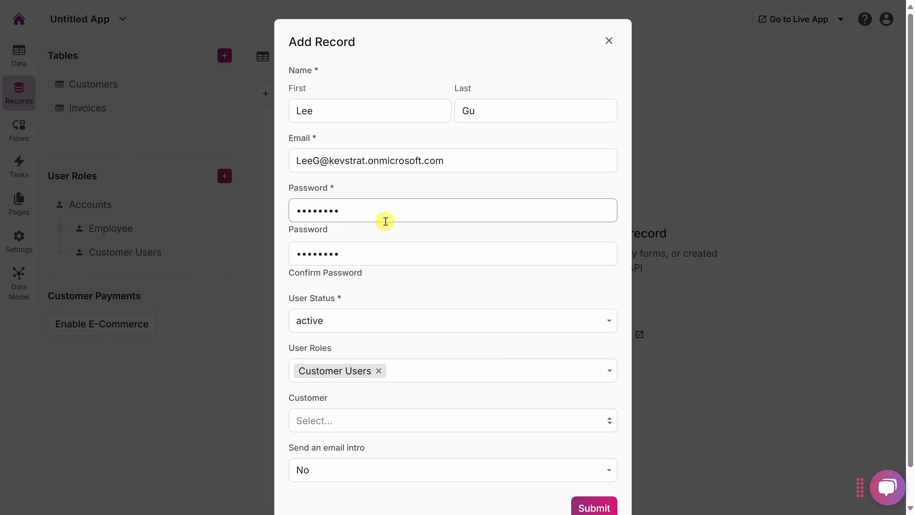
click(354, 424)
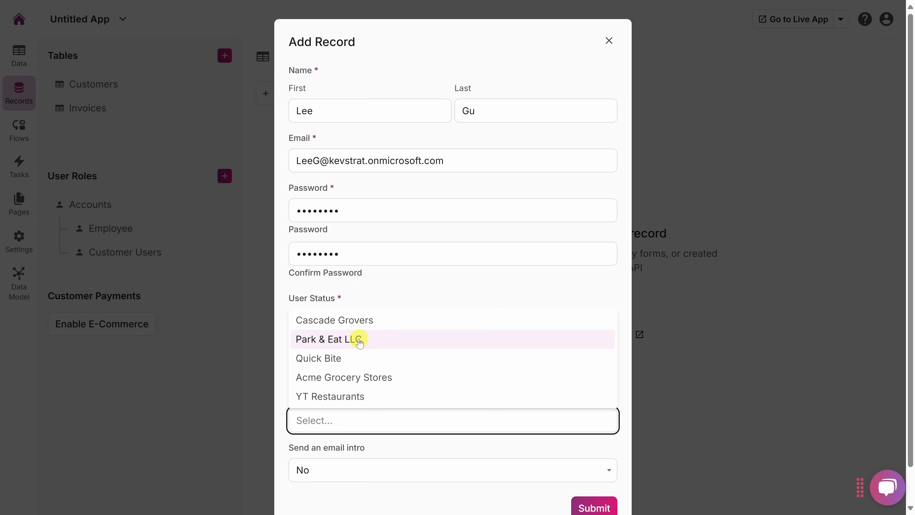
click(364, 403)
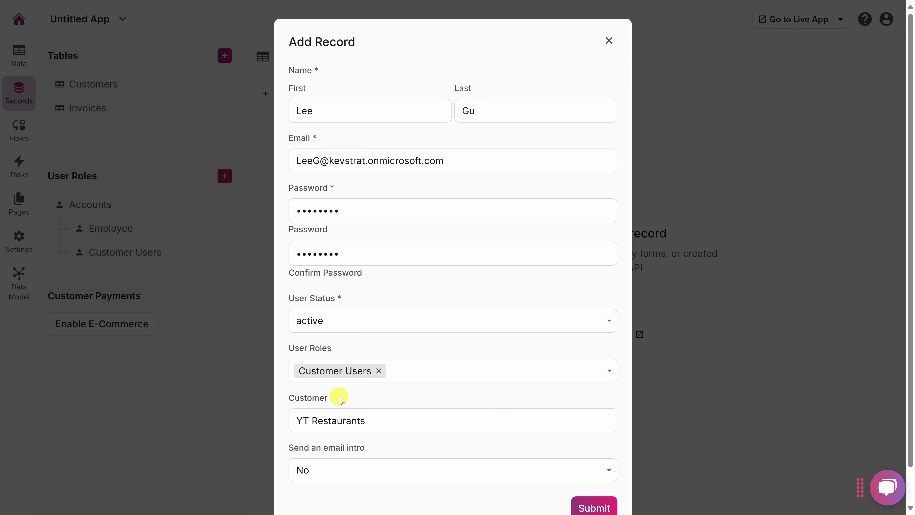
scroll(327, 397, down, 1)
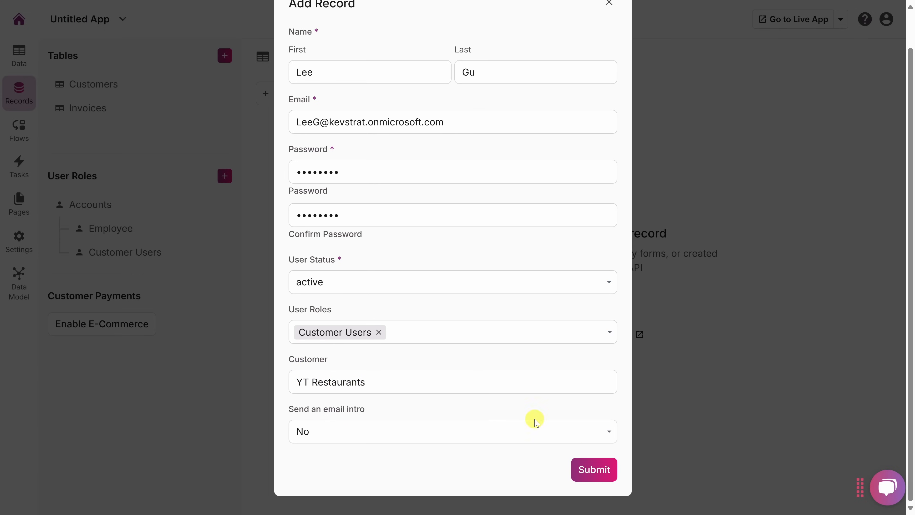
click(594, 470)
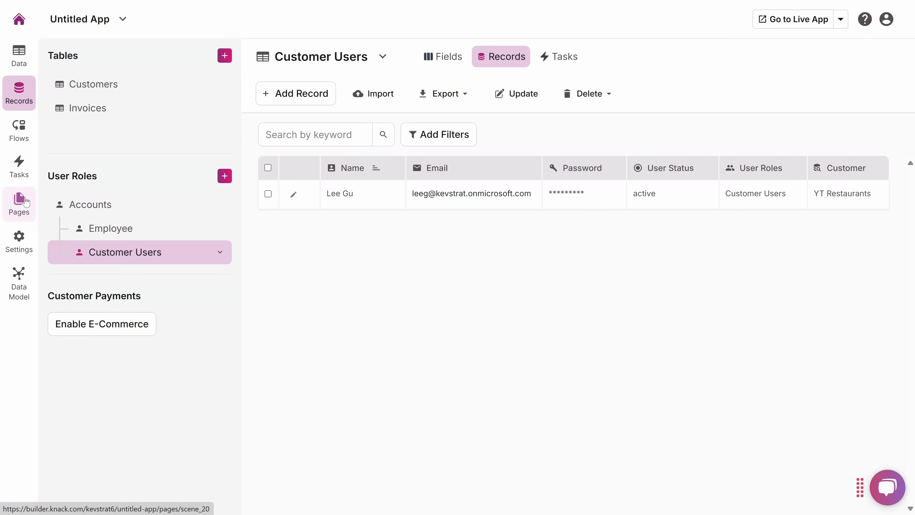
Step: Open the Employee Dashboard page in the live app preview
click(19, 201)
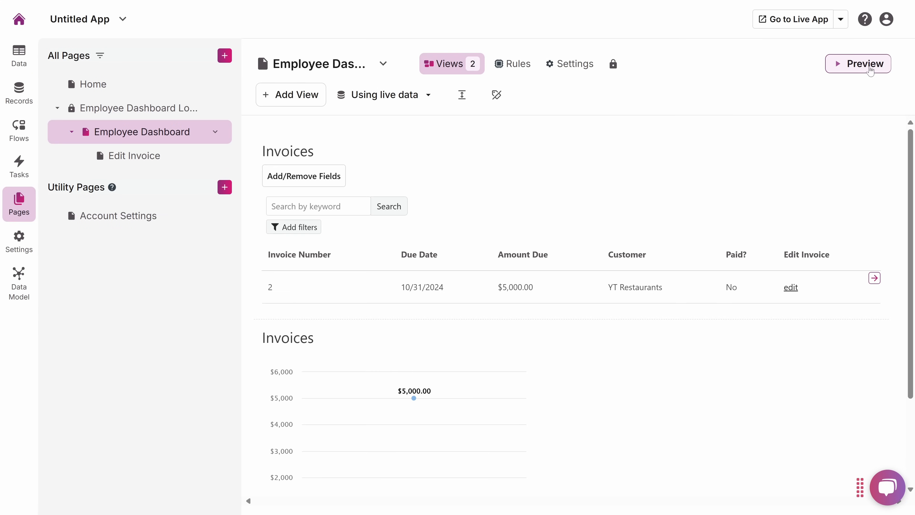
click(864, 65)
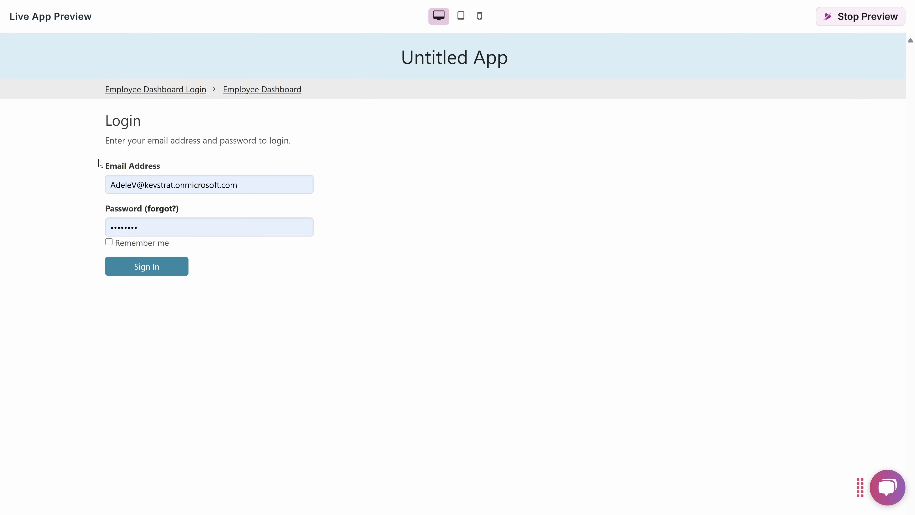
Step: Sign in to the previewed Employee Dashboard with the employee account and review the invoices grid and payment chart
click(155, 274)
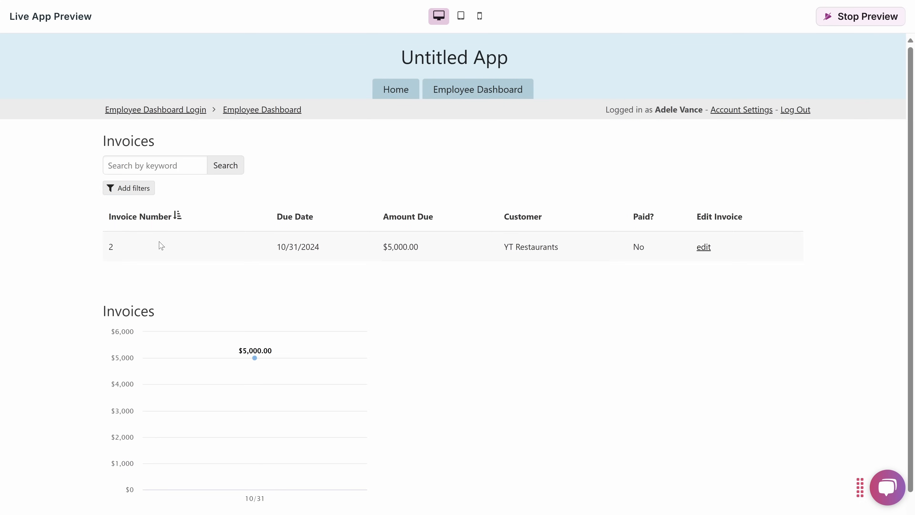
scroll(619, 240, down, 2)
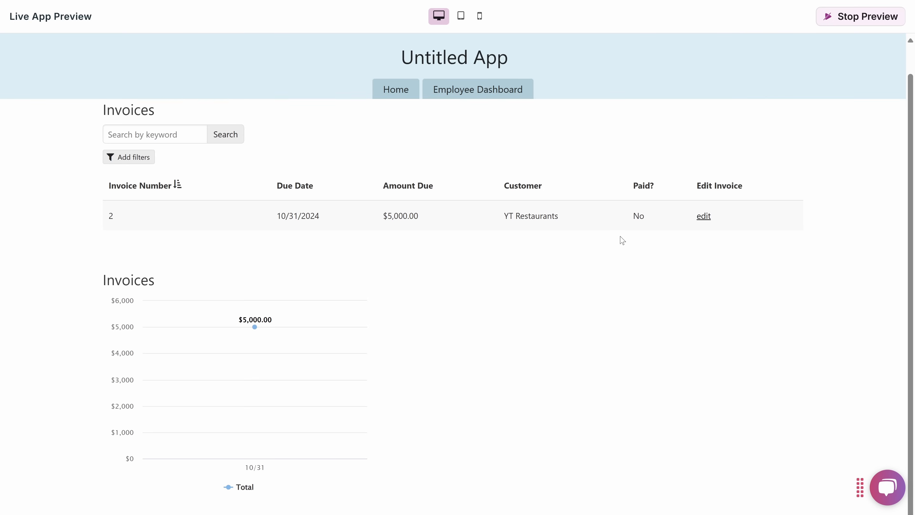
mouse_move(200, 390)
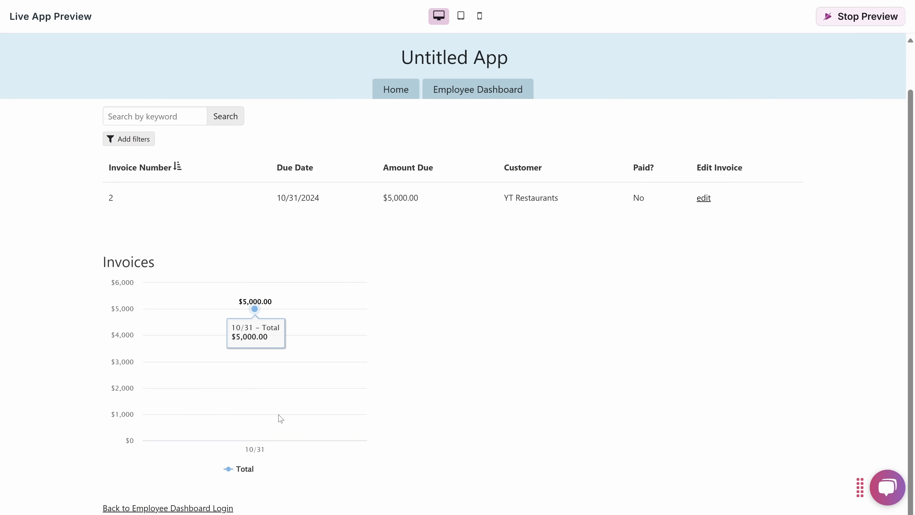
scroll(279, 404, up, 2)
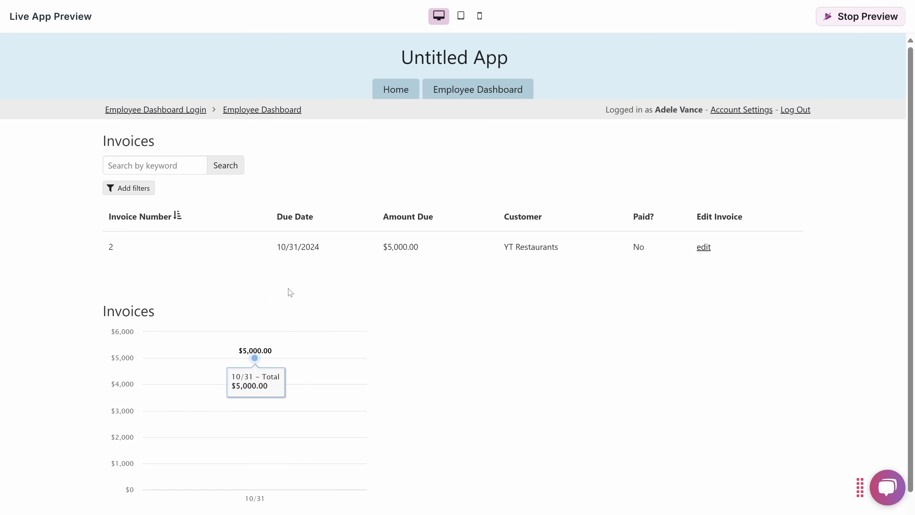
Step: View the edit form for invoice 2, return to the Employee Dashboard, and end the live app preview
click(701, 247)
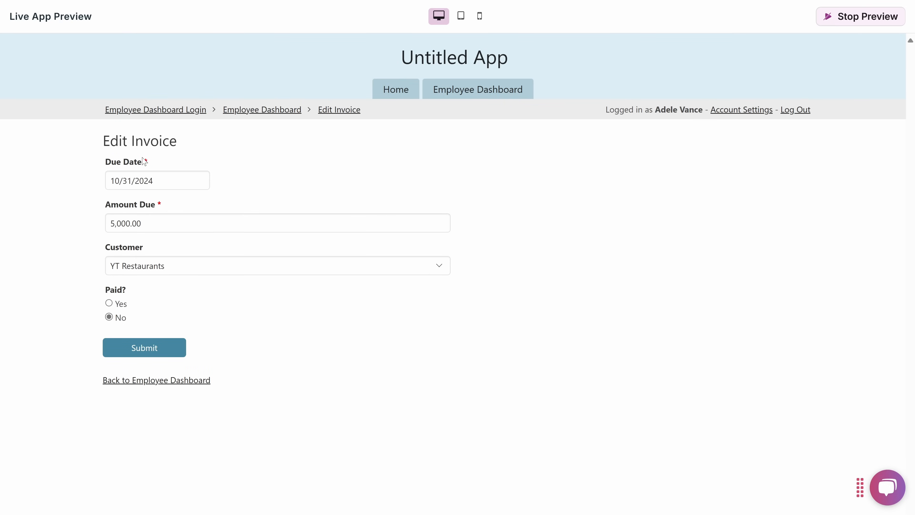
click(271, 109)
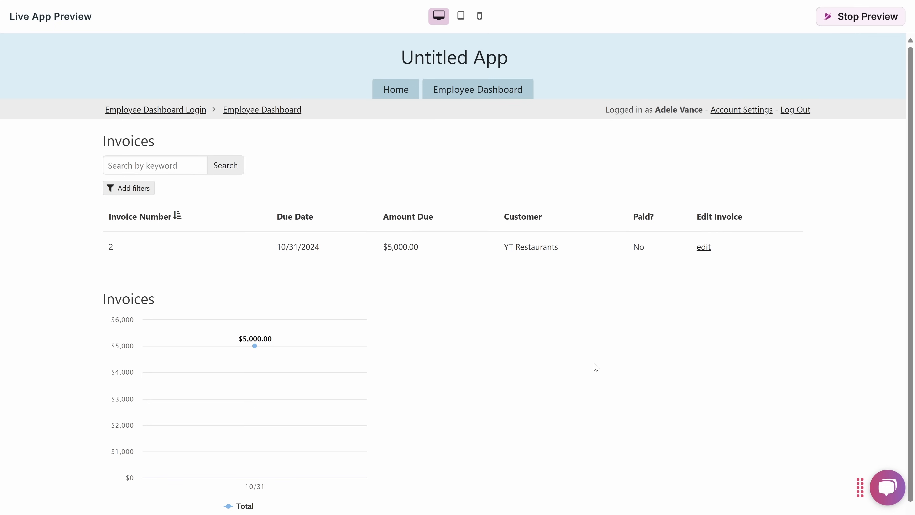
scroll(220, 285, down, 2)
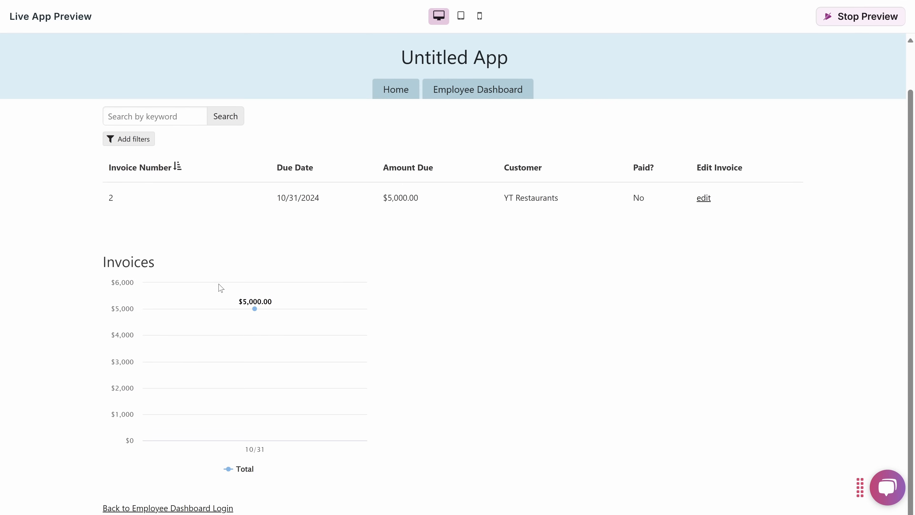
scroll(229, 297, up, 2)
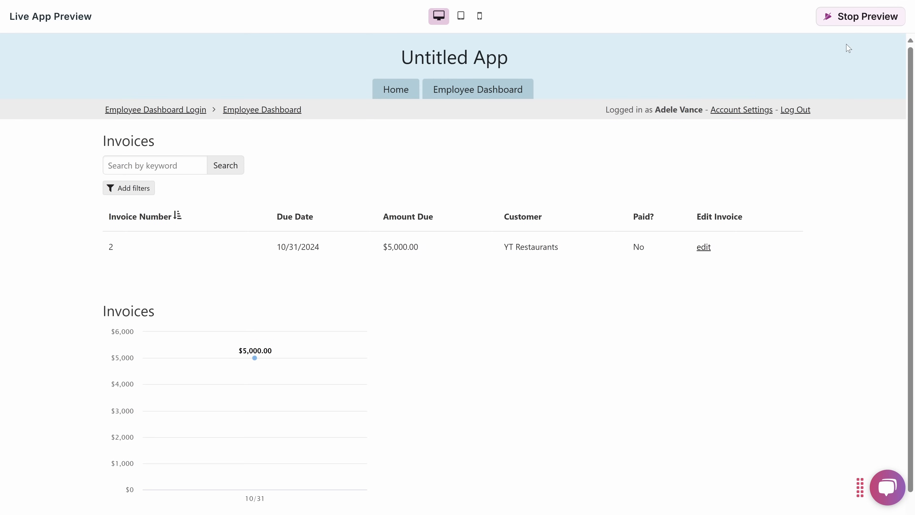
click(865, 23)
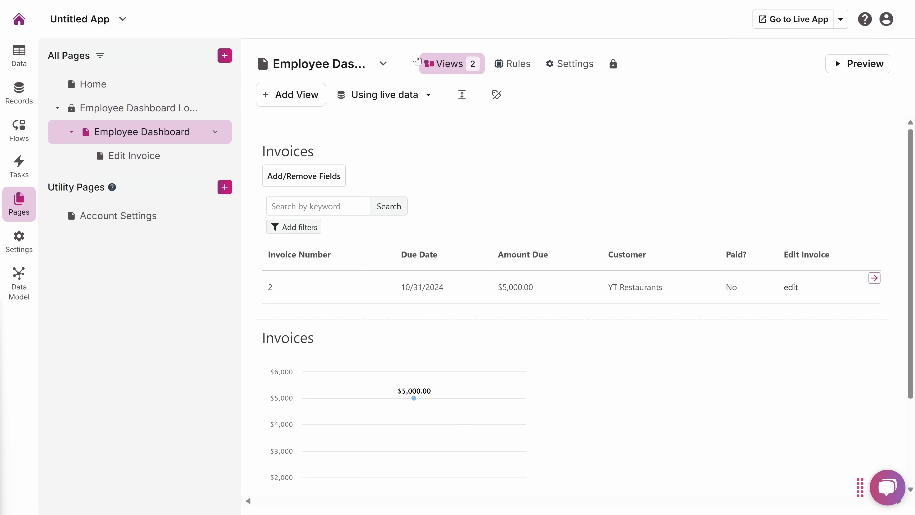
Step: Add a login page named Customer Invoices with permissions limited to the Customer Users role
click(225, 57)
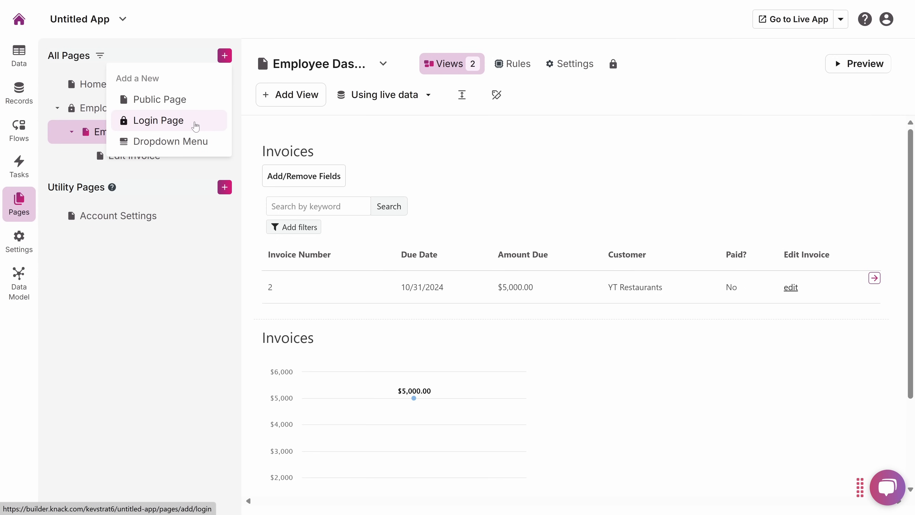
click(195, 123)
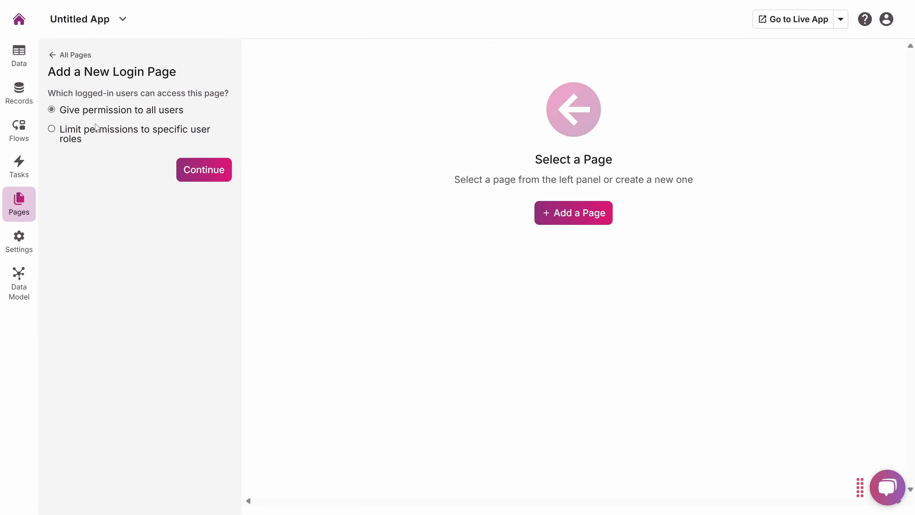
click(51, 129)
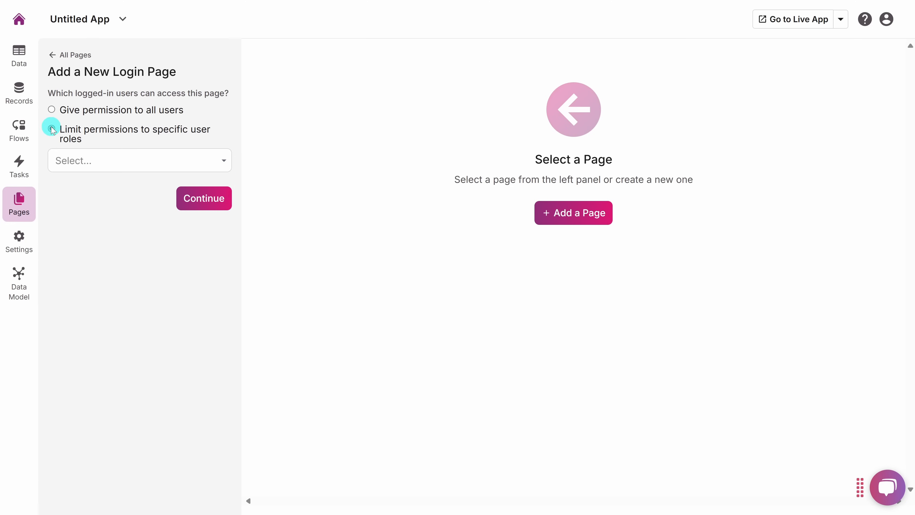
click(157, 159)
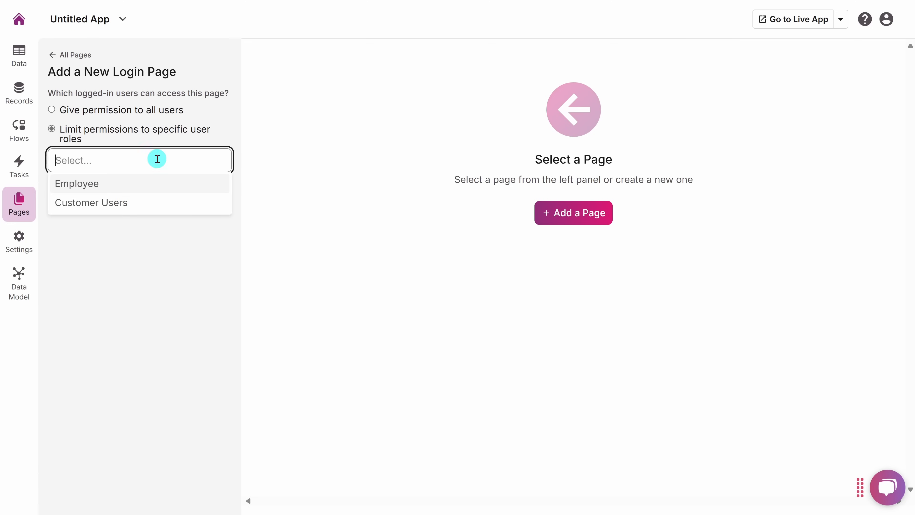
click(128, 209)
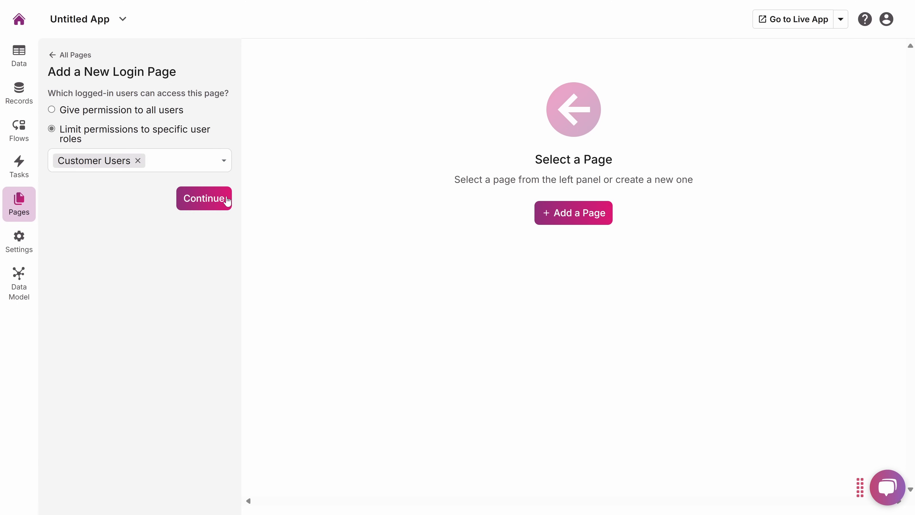
click(217, 202)
triple_click(137, 145)
text(Customer Invoices)
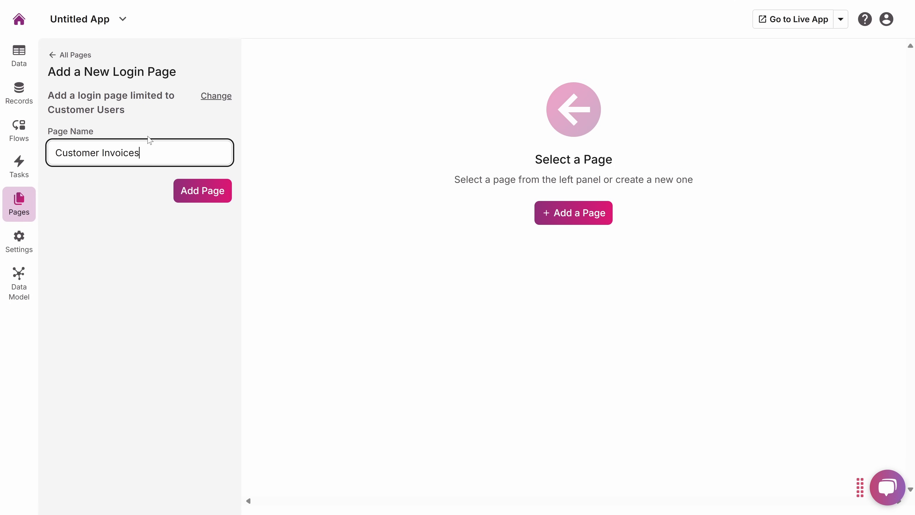
click(204, 196)
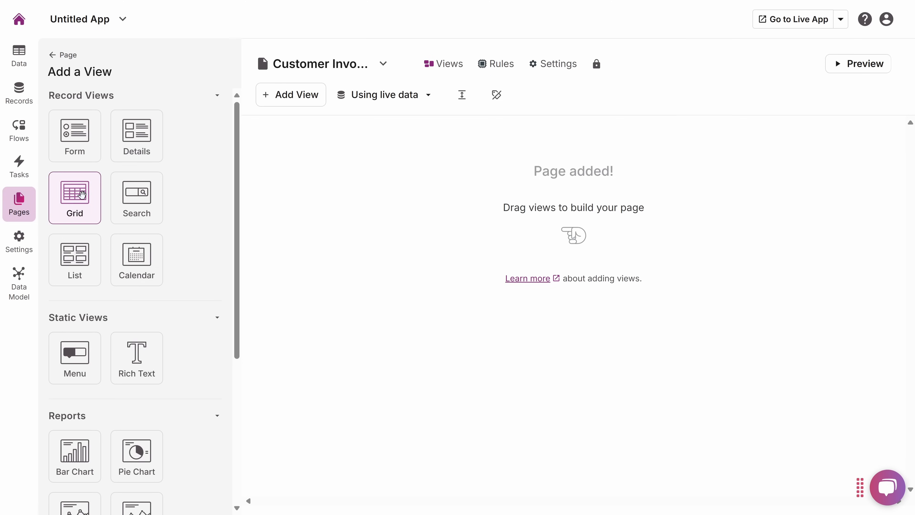
Step: Add a Customer Invoices grid of Invoices connected to the logged-in Customer User's Customer, with no additional links
click(76, 199)
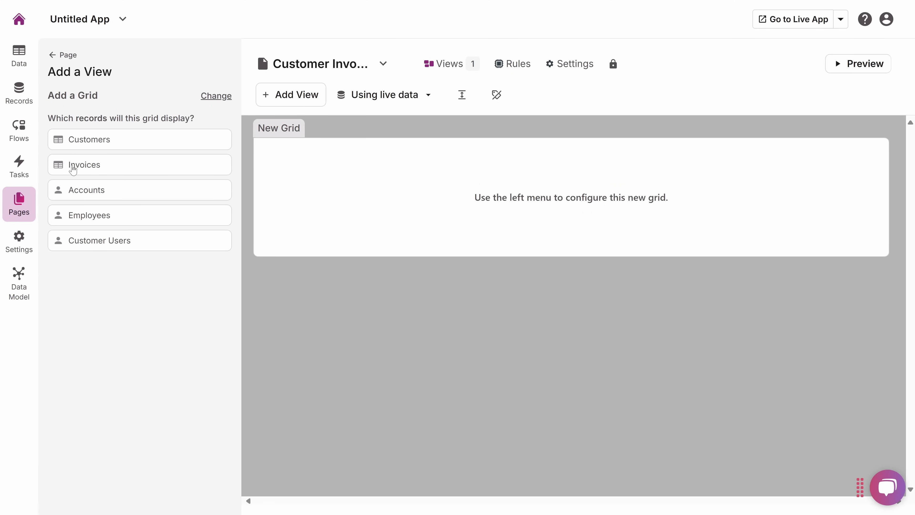
click(79, 166)
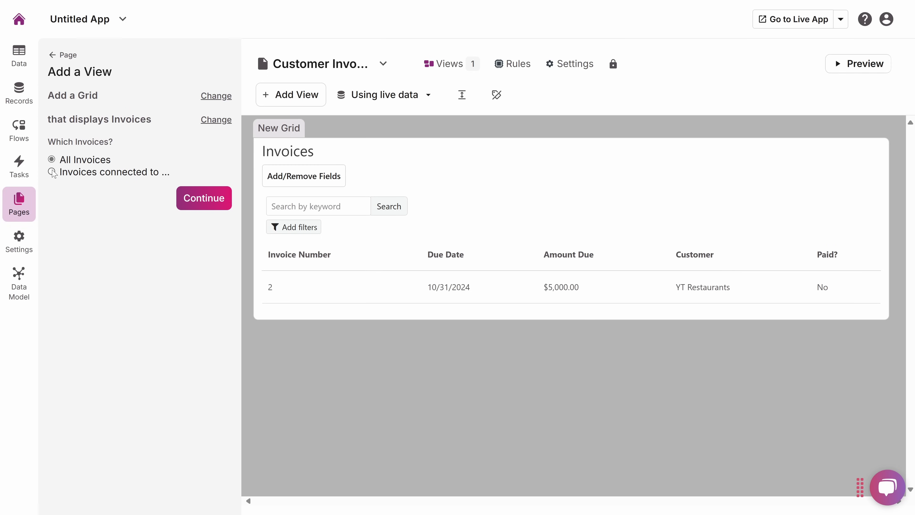
click(52, 172)
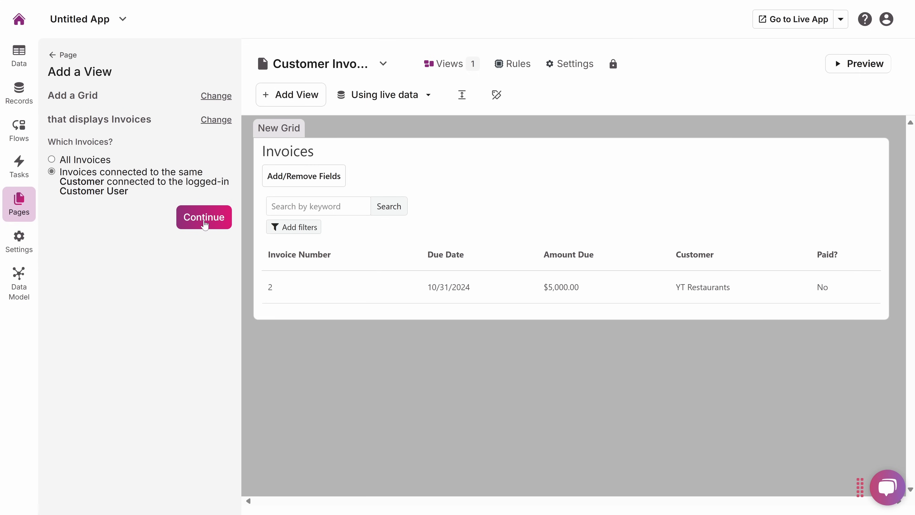
click(204, 218)
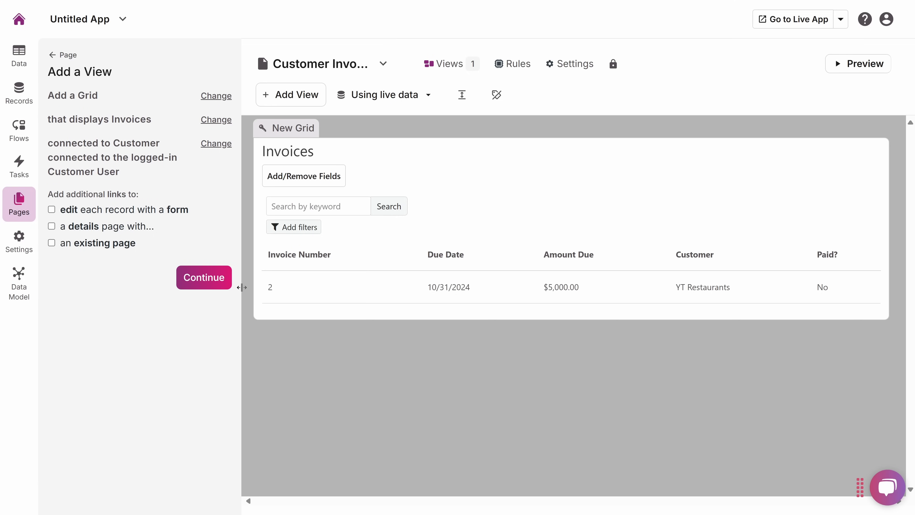
click(215, 286)
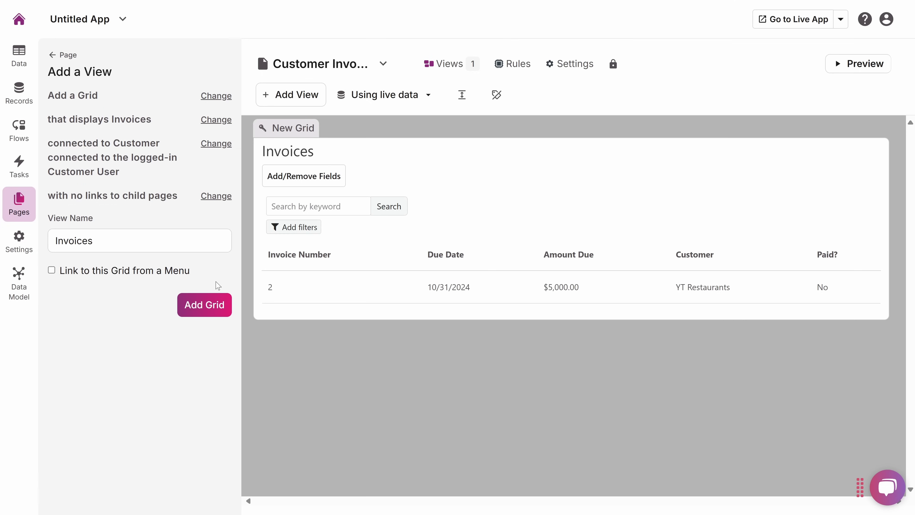
drag(119, 241, 54, 238)
text(Customer Invoices)
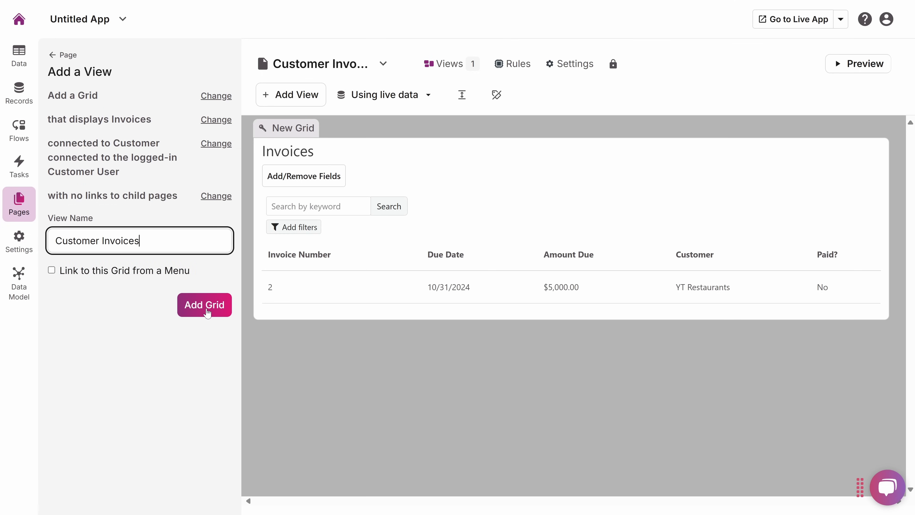
click(207, 310)
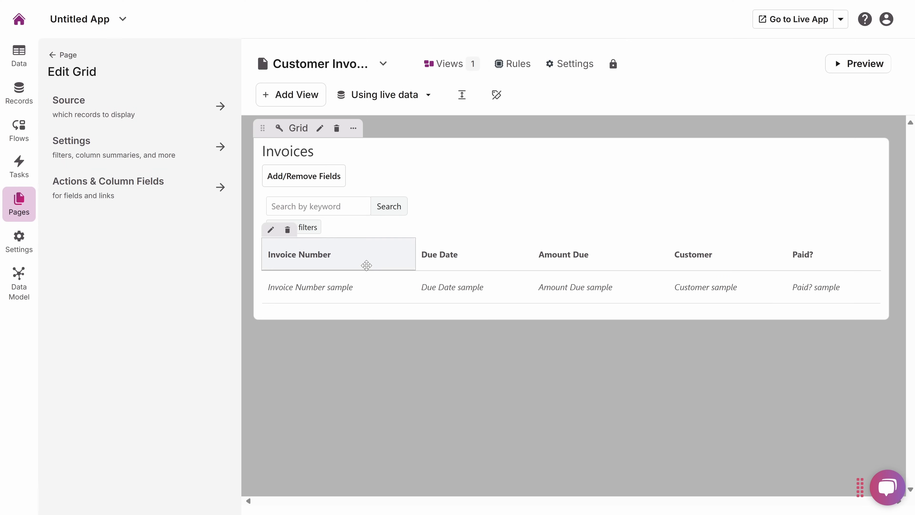
click(53, 57)
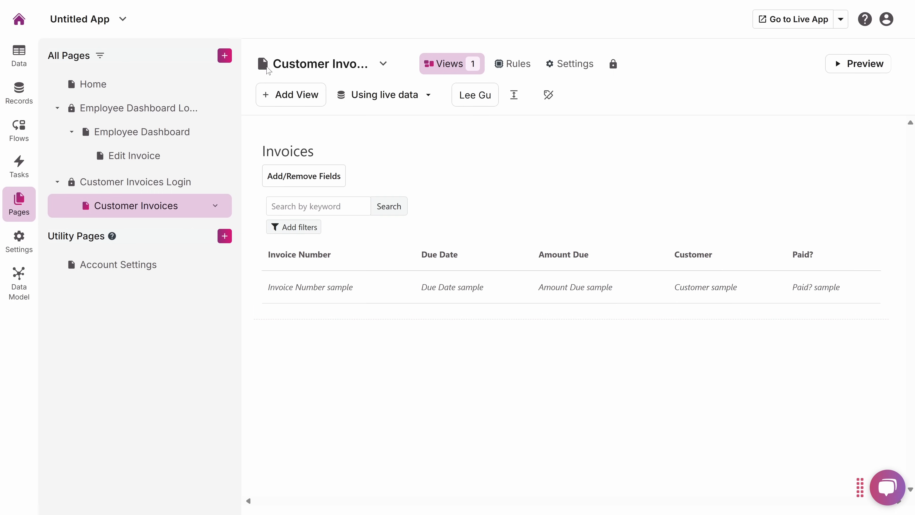
Step: Browse the view types available for the Customer Invoices page, down to the payment views, without adding one
click(266, 97)
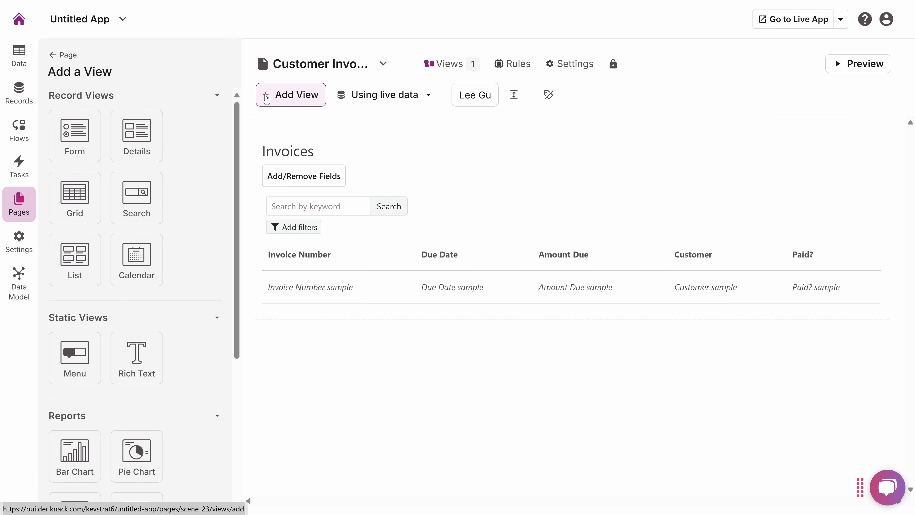
scroll(133, 95, down, 5)
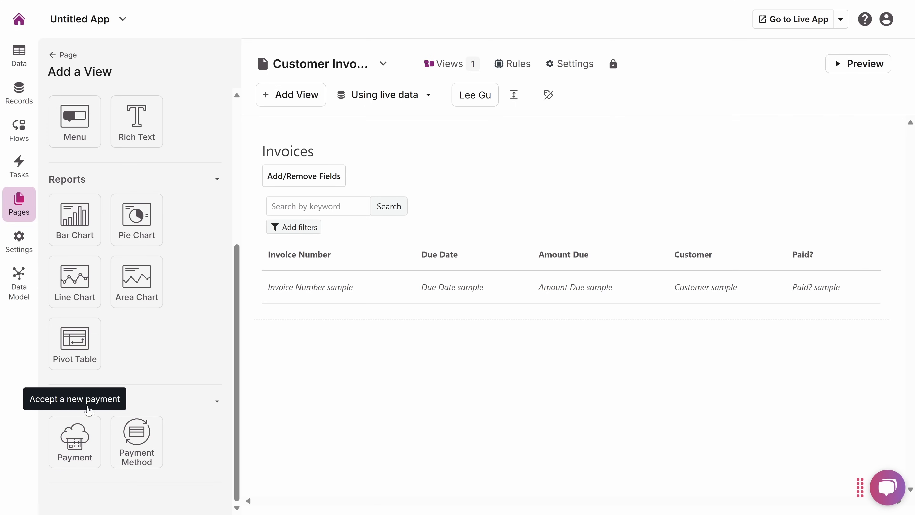
click(54, 58)
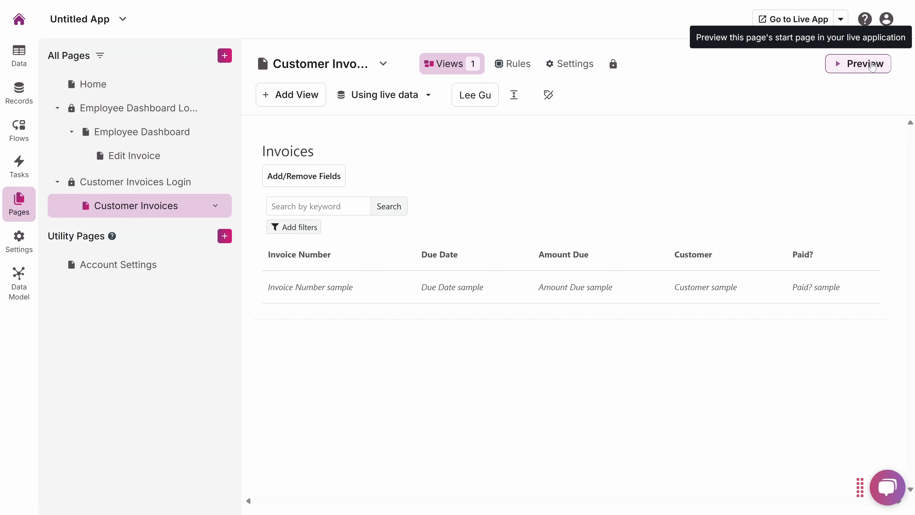
Step: Preview the Customer Invoices page, sign in with the customer user's account to check the invoice list, and end the preview
click(872, 66)
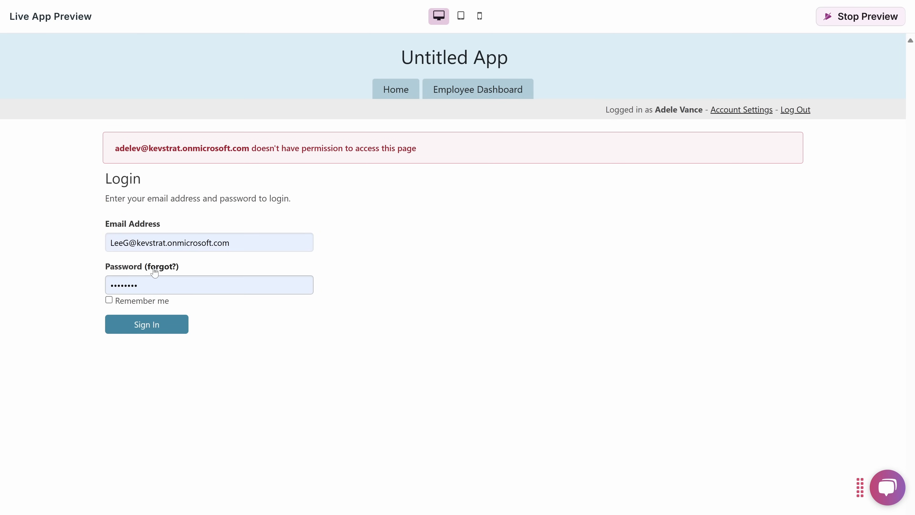
click(151, 328)
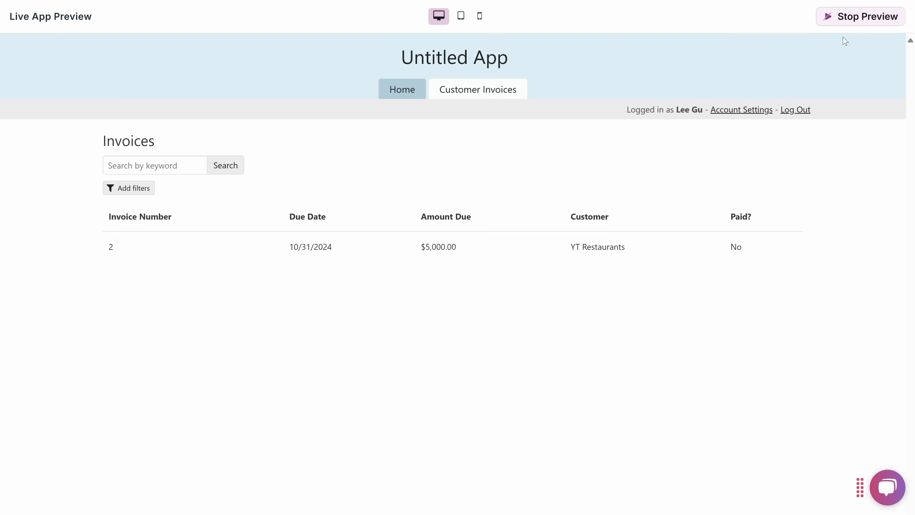
click(829, 19)
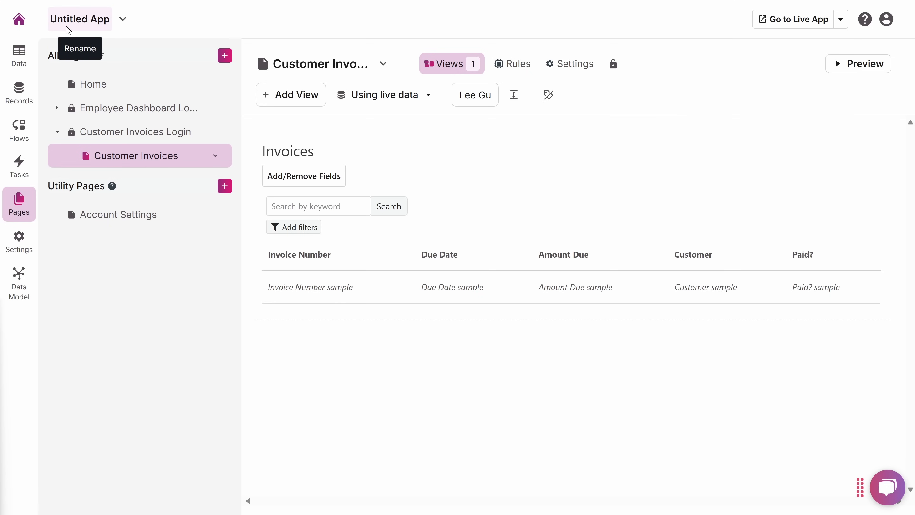
Step: Rename the app to Kevin Cookie Company Invoice System
click(90, 29)
drag(128, 19, 50, 19)
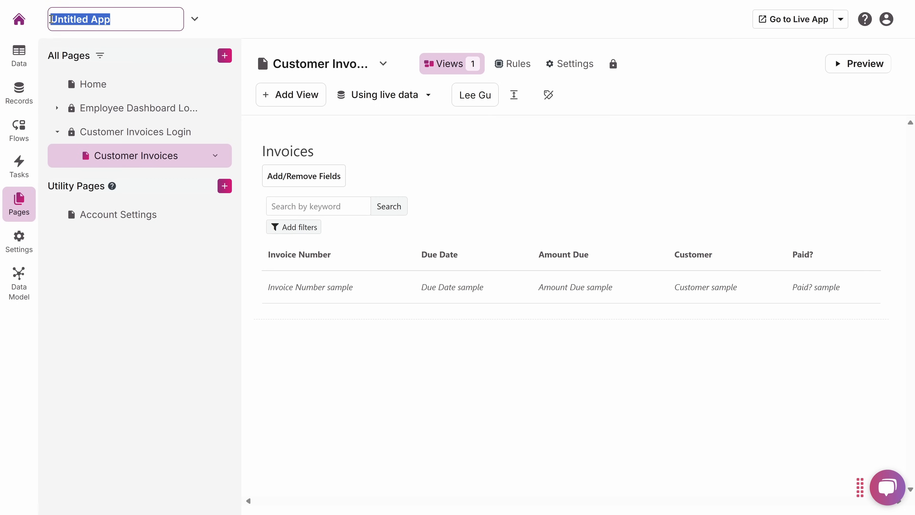
text(Kevin Cookie Company Invoice System)
drag(107, 19, 249, 23)
click(182, 19)
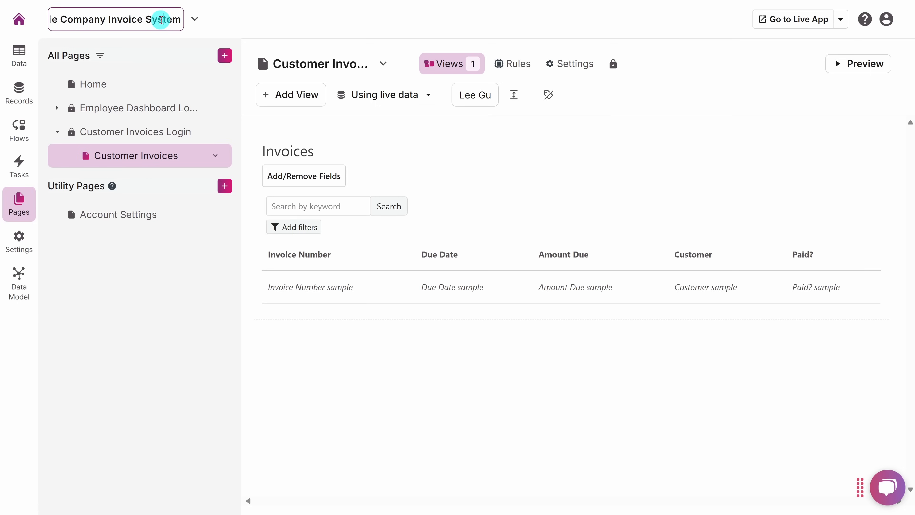
click(217, 33)
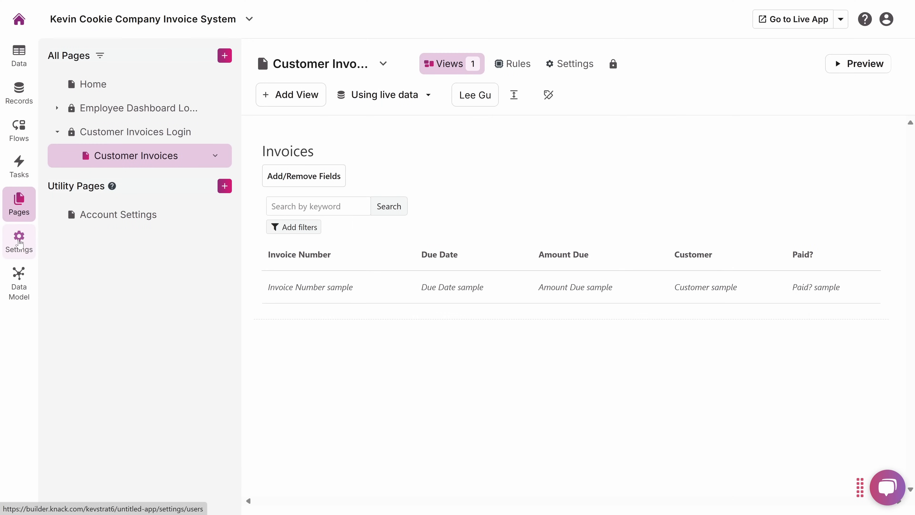
Step: Review the general app settings and the Look & Feel options of the live app design without changing anything
click(20, 240)
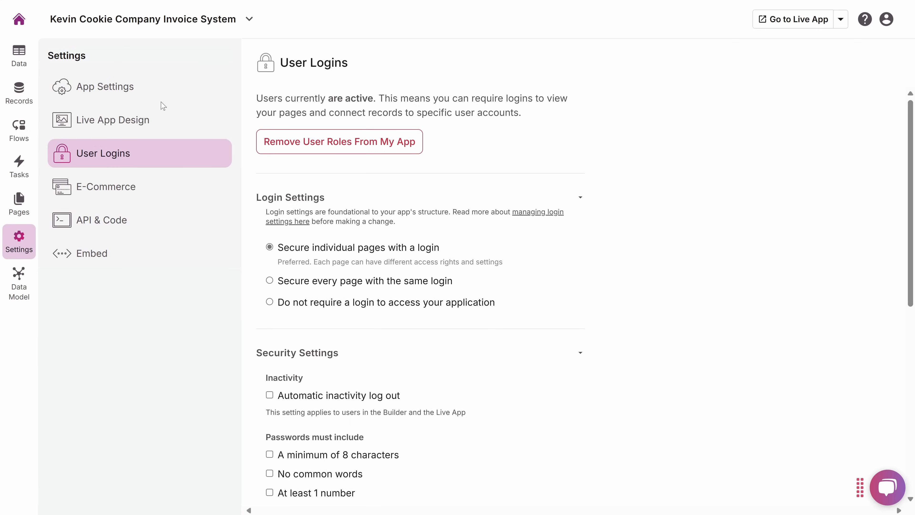
click(92, 93)
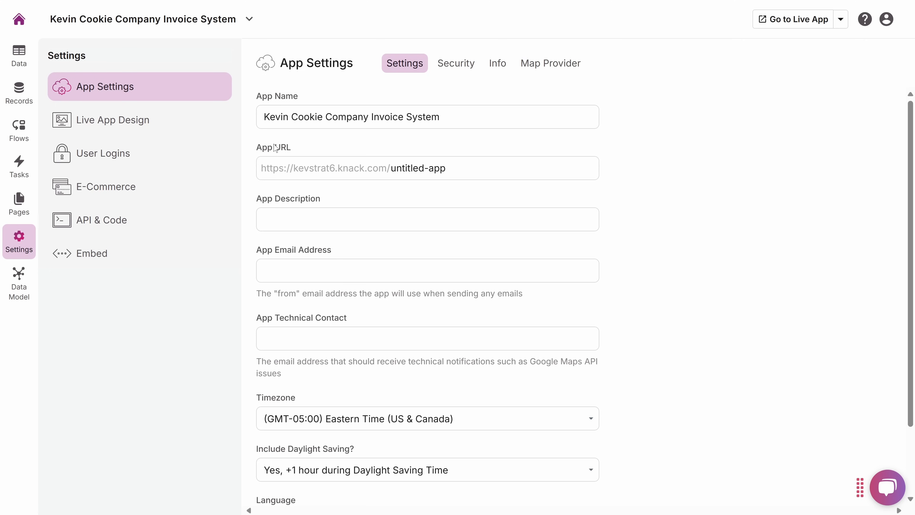
click(93, 126)
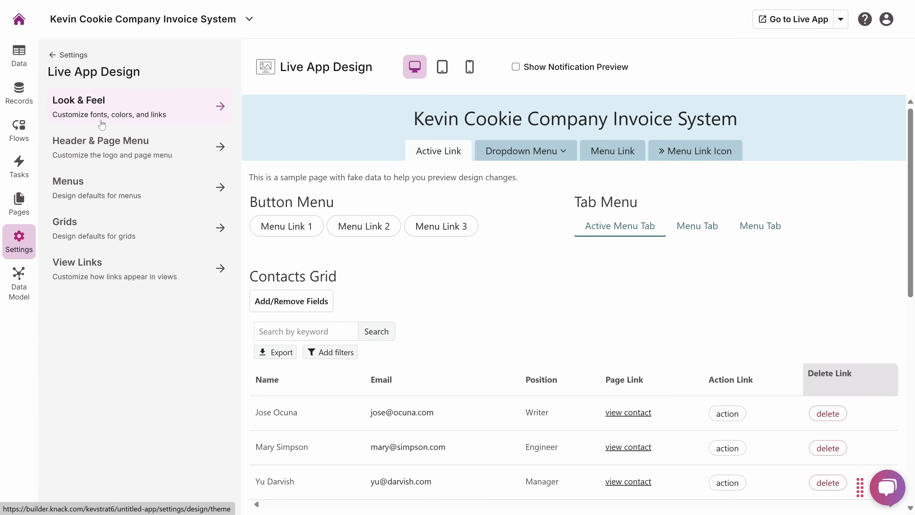
click(121, 115)
scroll(190, 154, down, 2)
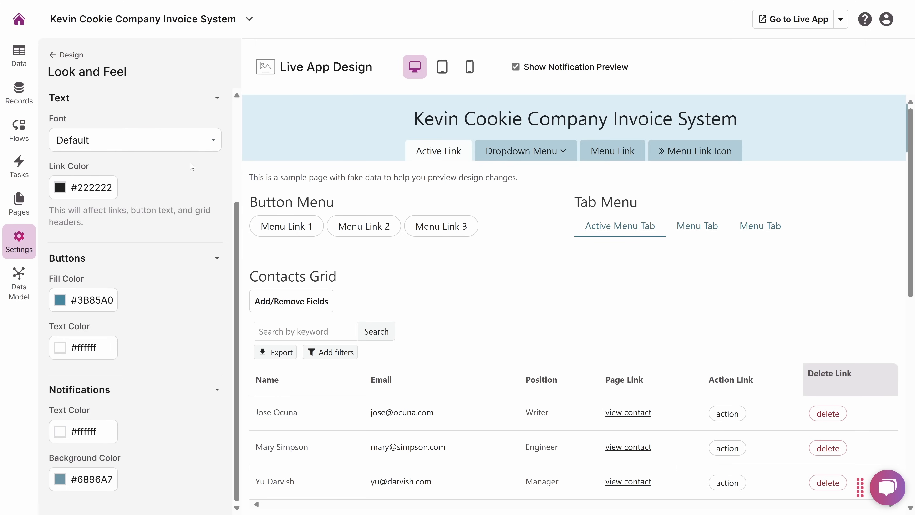
scroll(193, 166, up, 3)
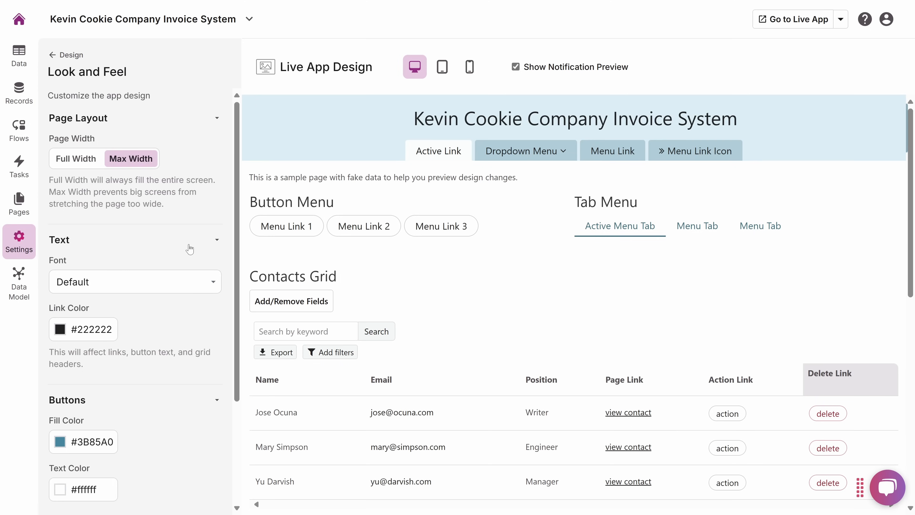
click(52, 56)
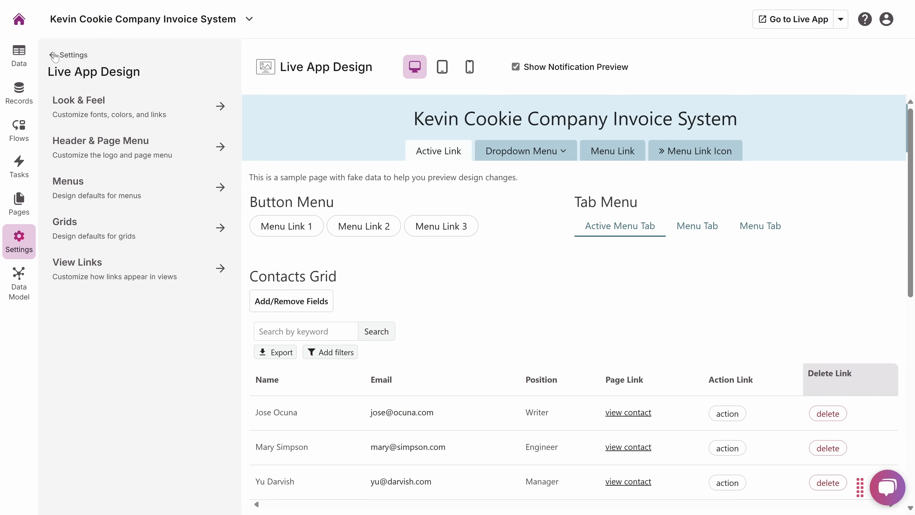
click(53, 55)
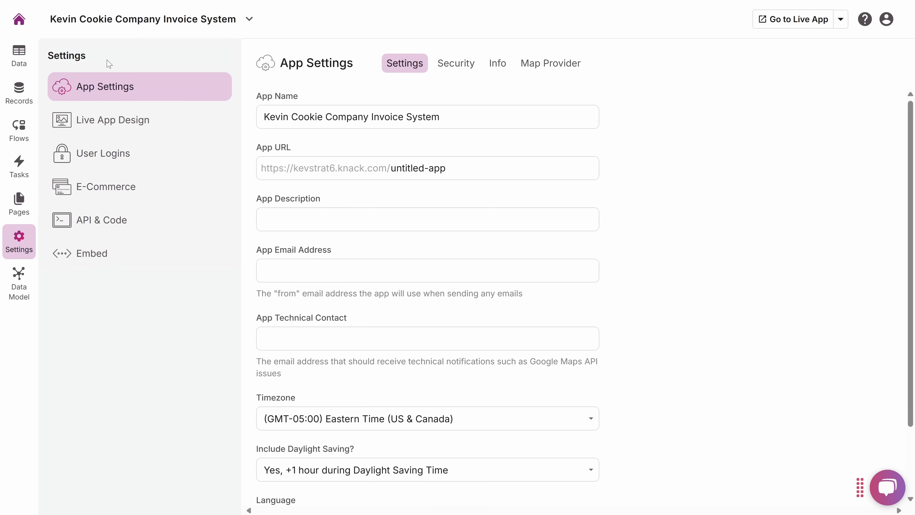
Step: Look through the API, custom JavaScript and custom CSS settings of the app
click(87, 221)
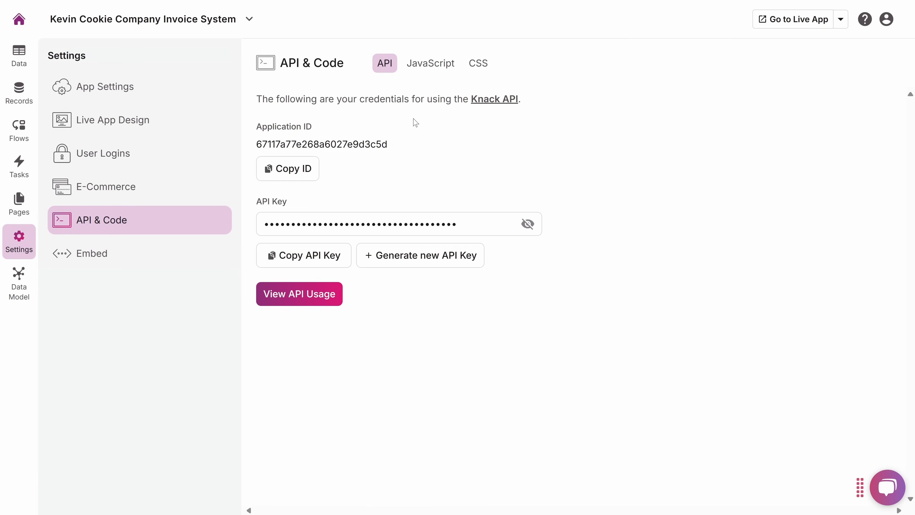
click(431, 64)
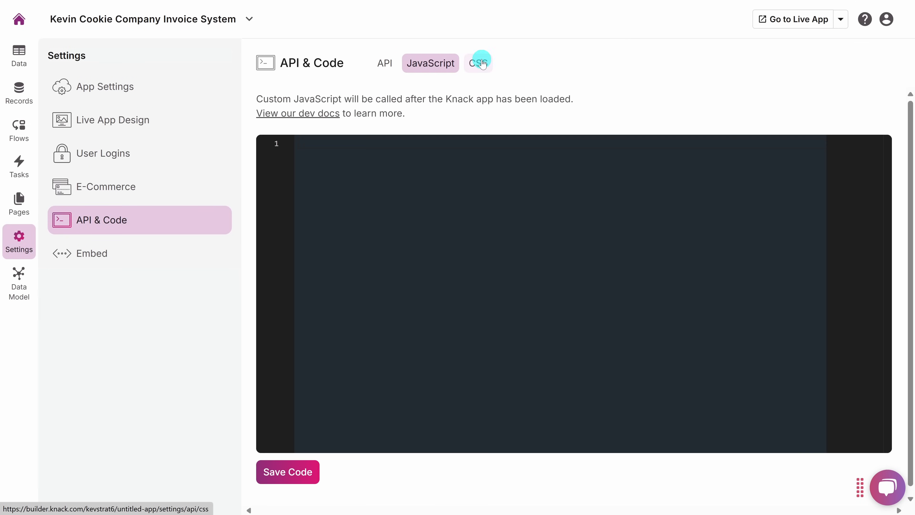
click(483, 64)
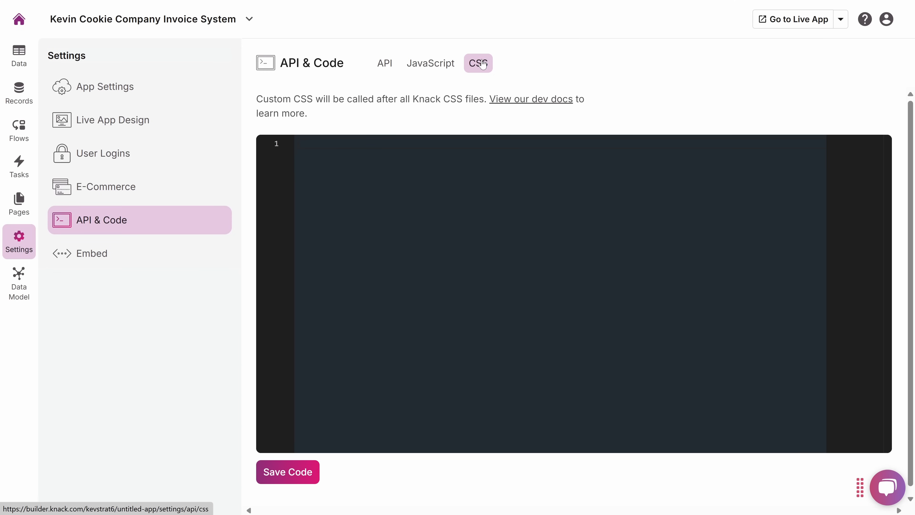
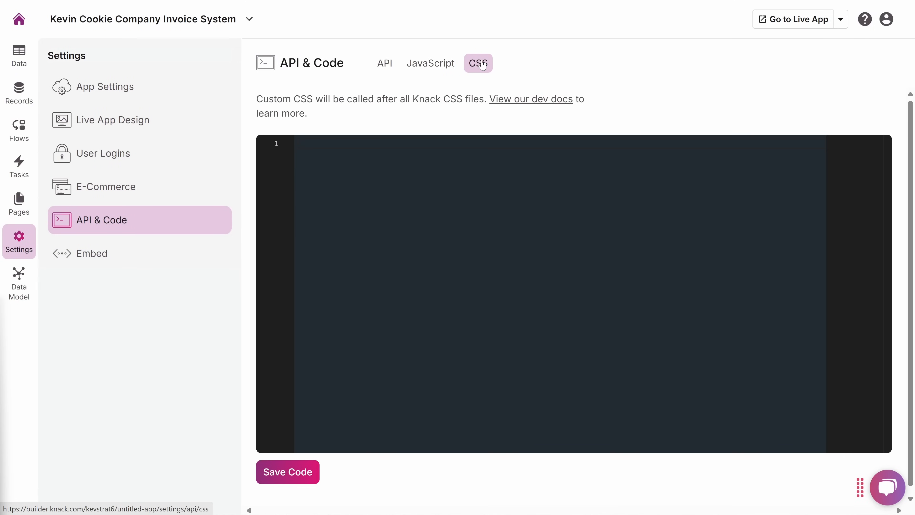
Step: Create a flow from scratch and choose Knack as the app its trigger data comes from
click(20, 129)
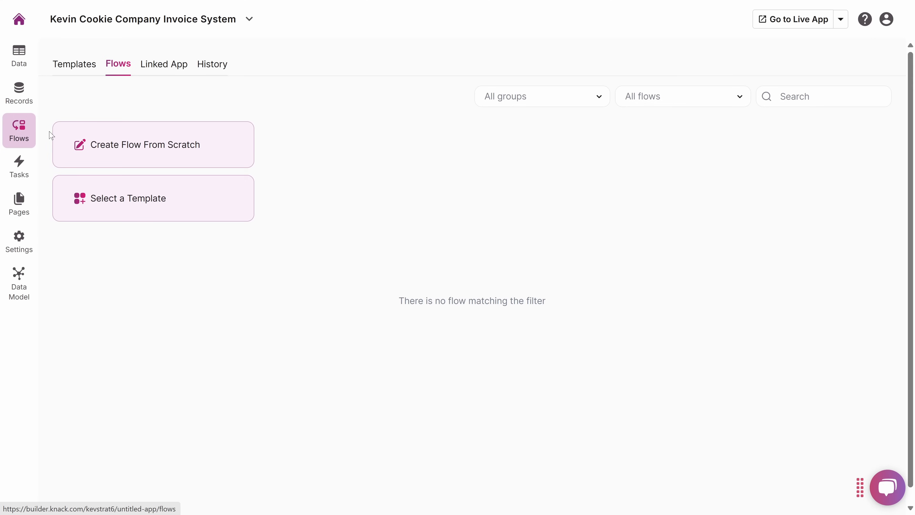
click(94, 151)
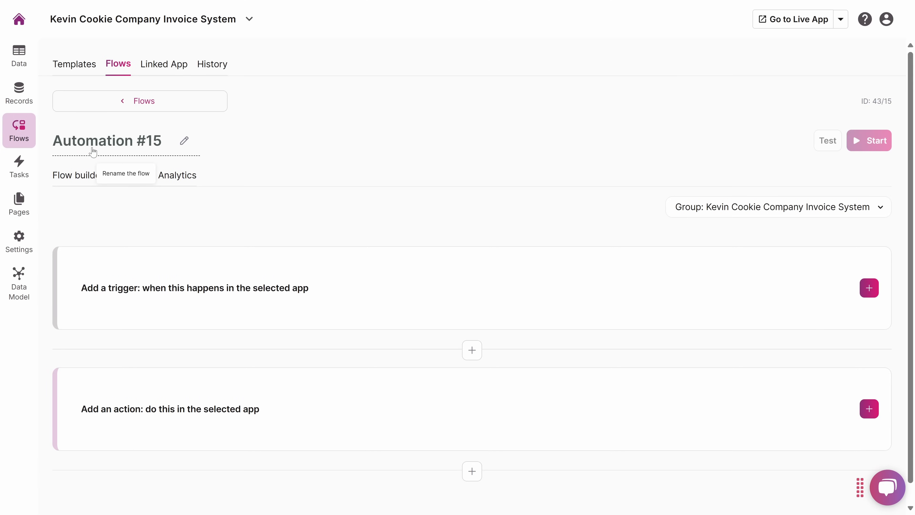
click(476, 286)
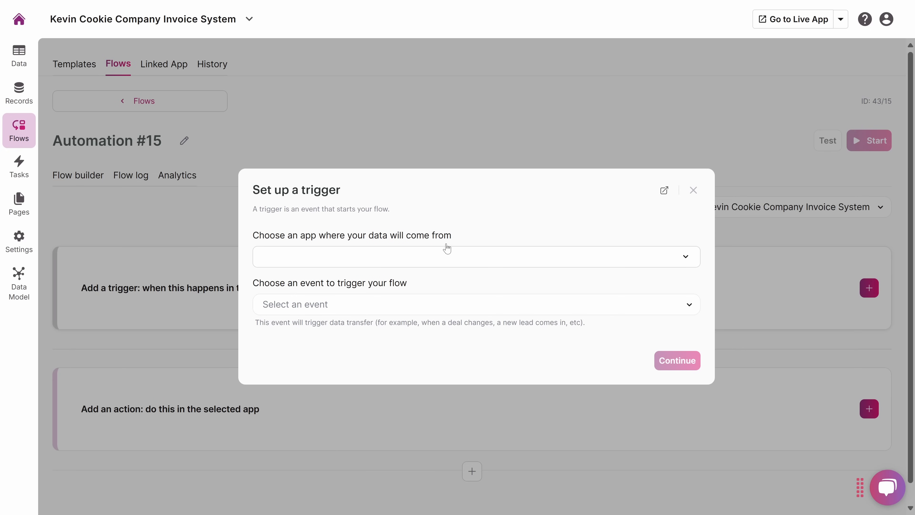
click(445, 256)
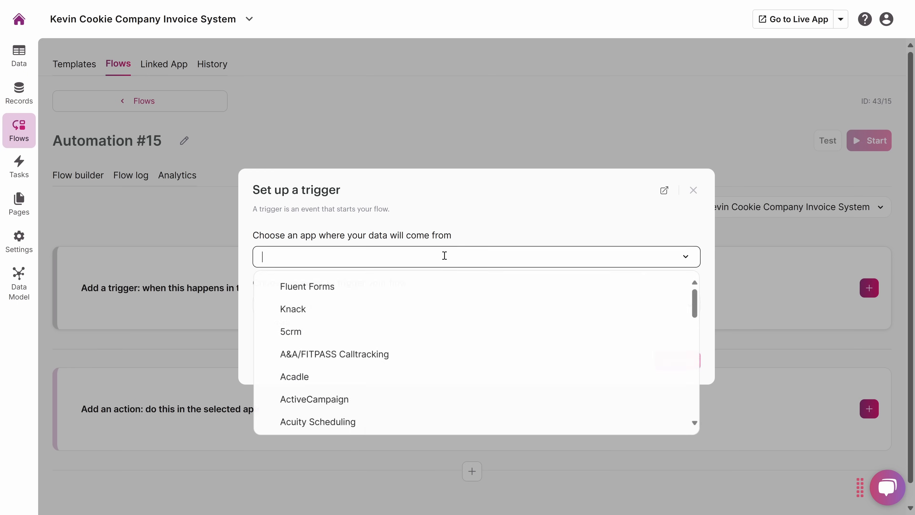
scroll(398, 302, down, 5)
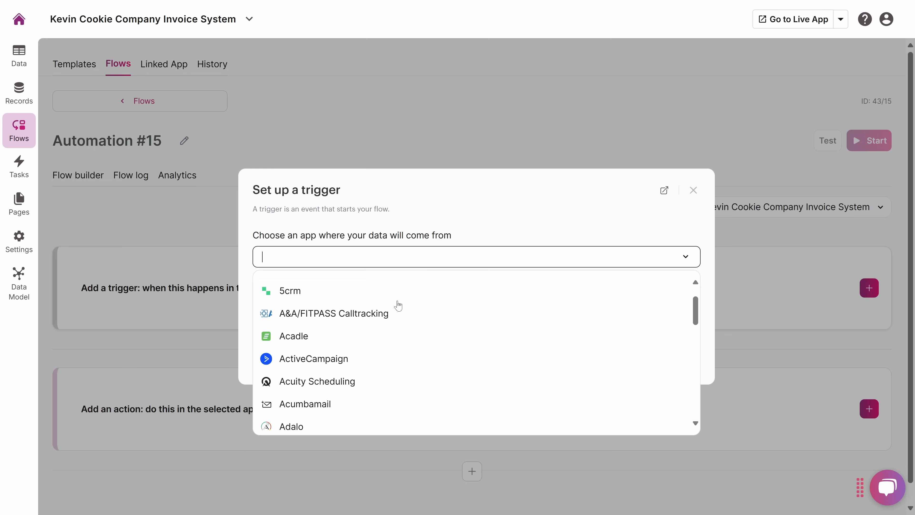
scroll(412, 341, up, 5)
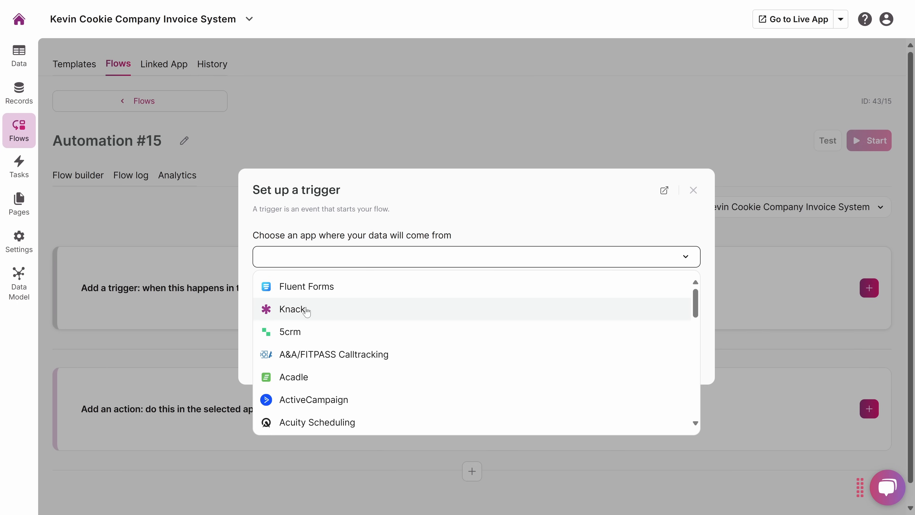
scroll(382, 343, down, 15)
scroll(383, 346, up, 15)
click(342, 307)
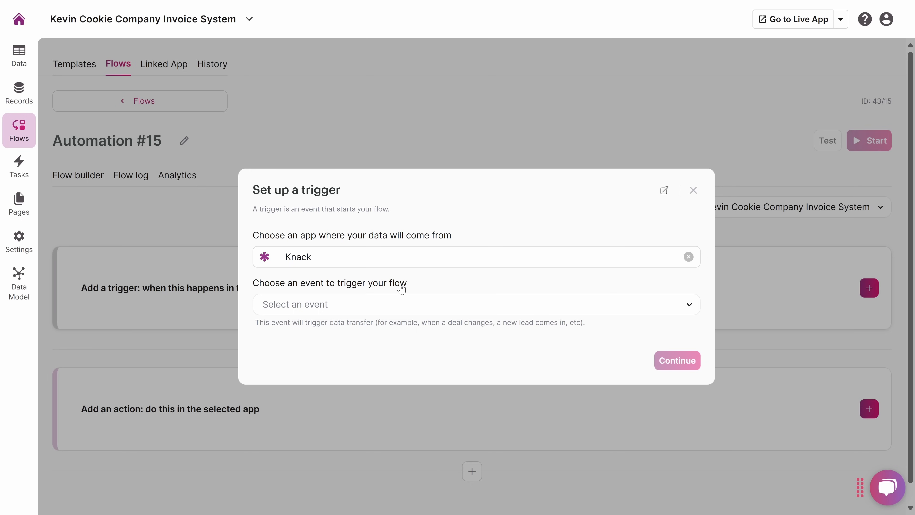
Step: Trigger the flow on Record Created in the Invoices table, using the second Kevin Cookie Company Invoice System connection
click(413, 305)
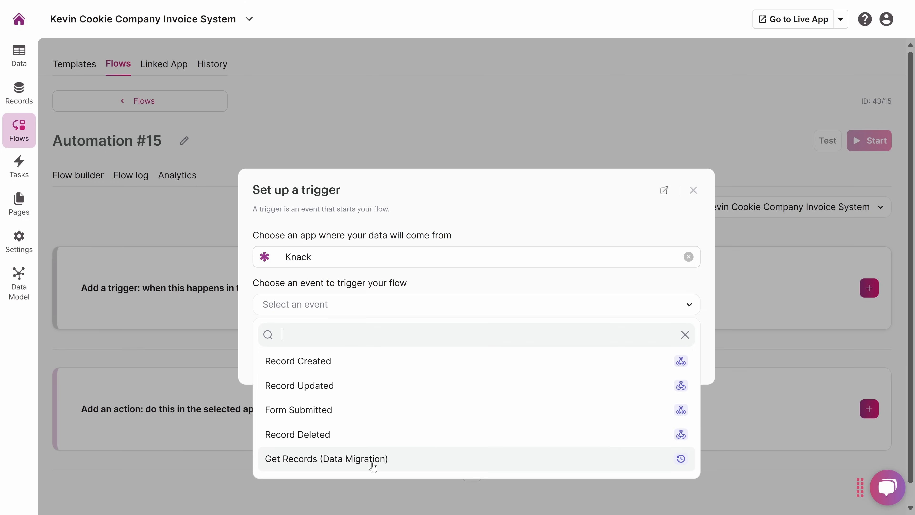
click(331, 362)
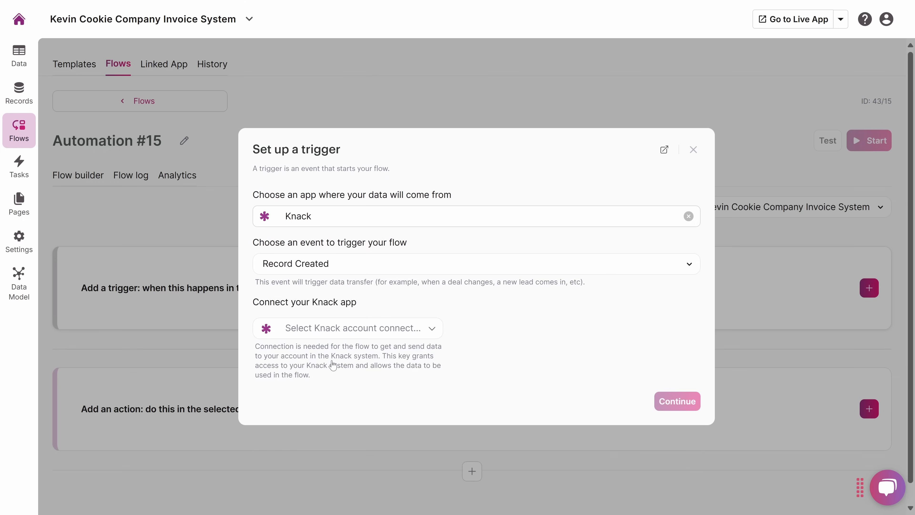
click(333, 323)
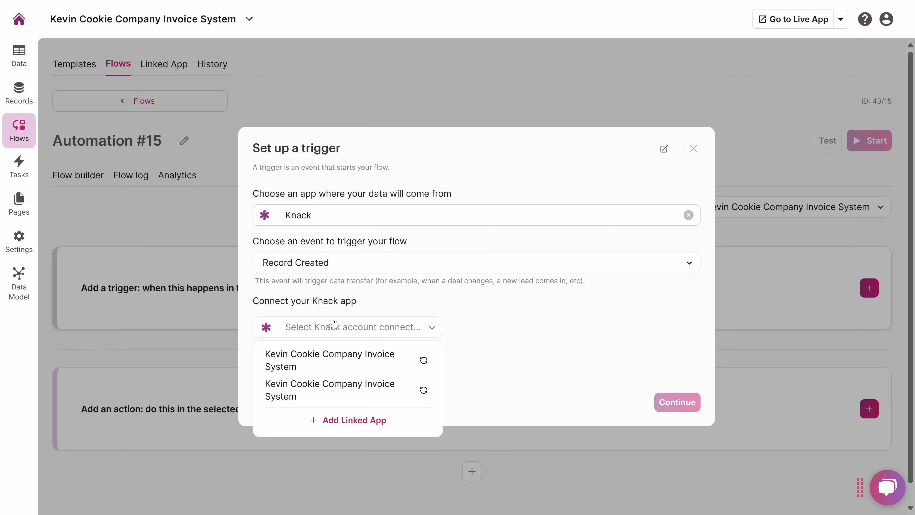
click(338, 393)
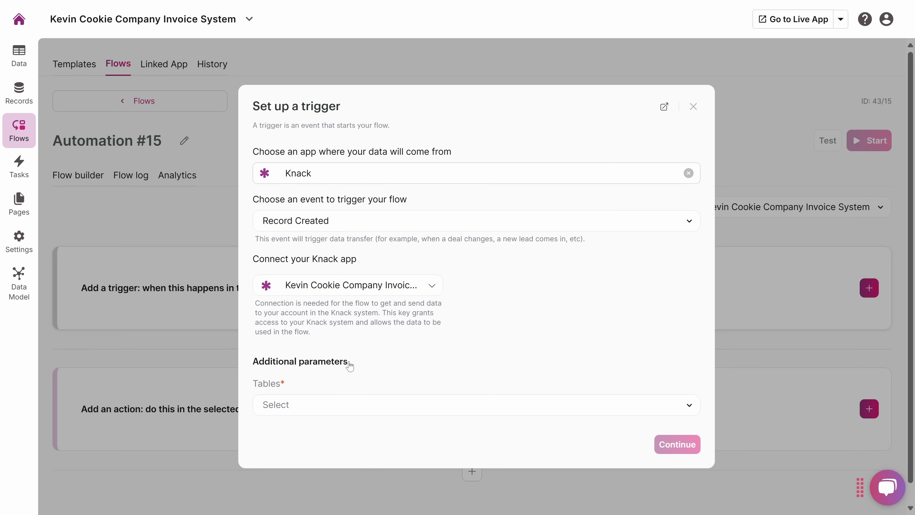
click(349, 411)
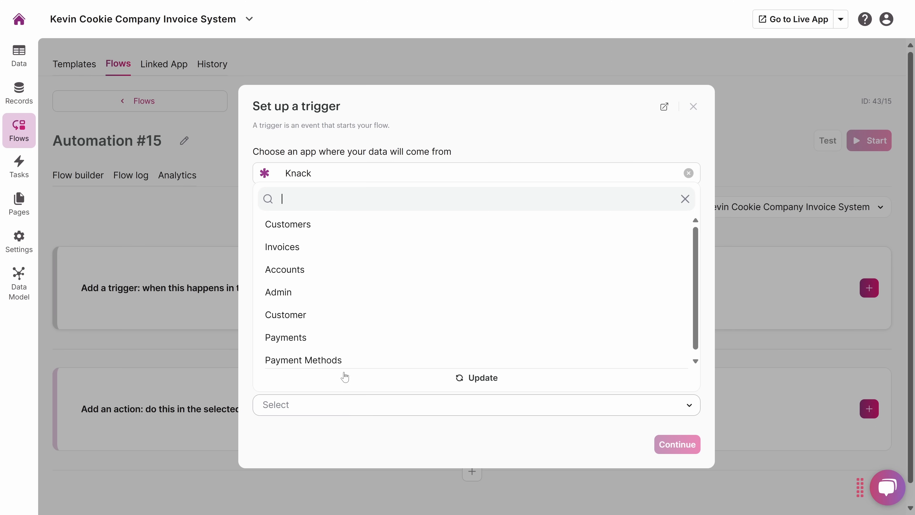
click(298, 251)
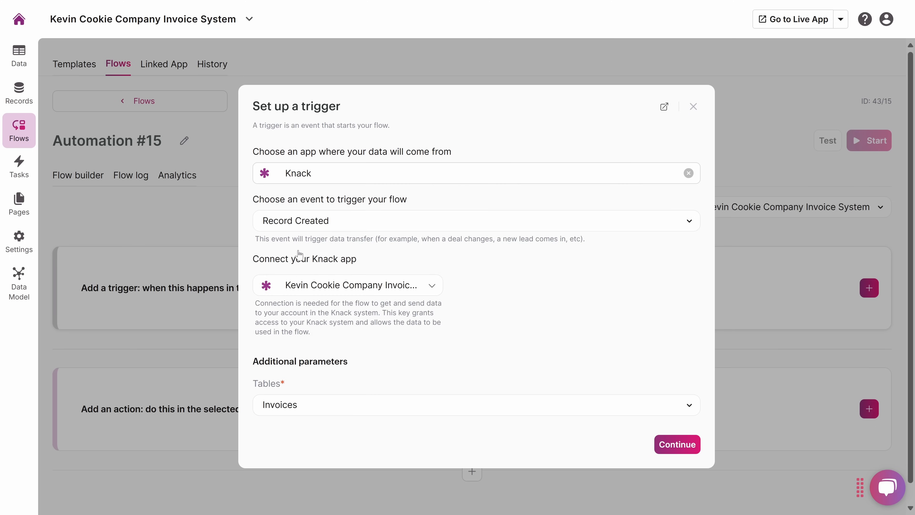
click(678, 445)
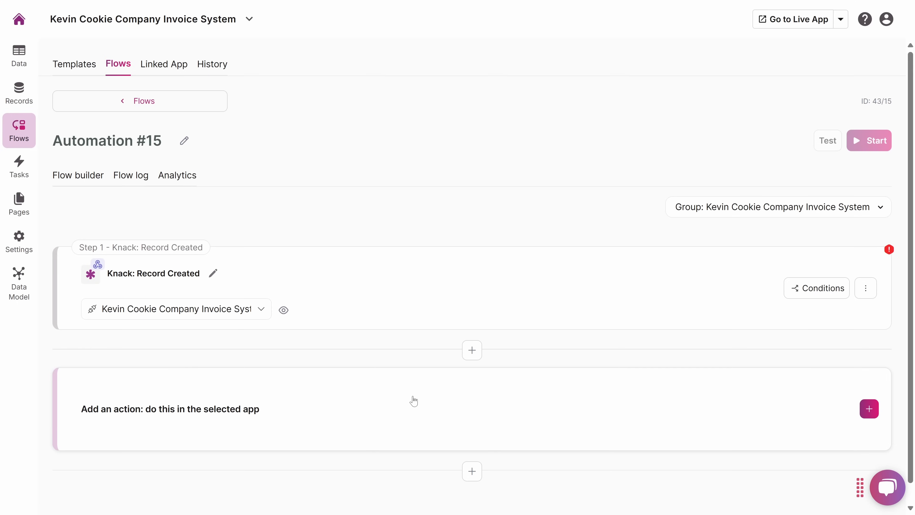
Step: Add an action to the flow and choose Google Sheets as the app to transfer data to
click(475, 410)
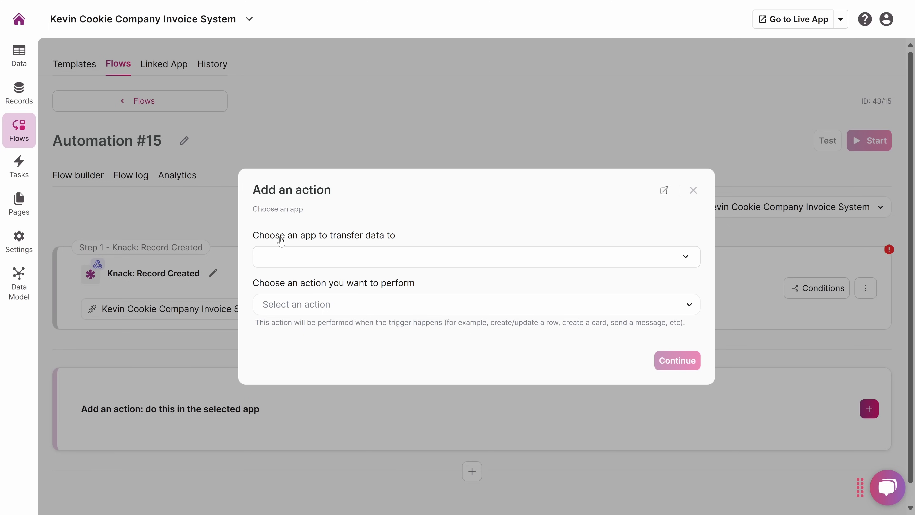
click(467, 256)
scroll(482, 300, down, 10)
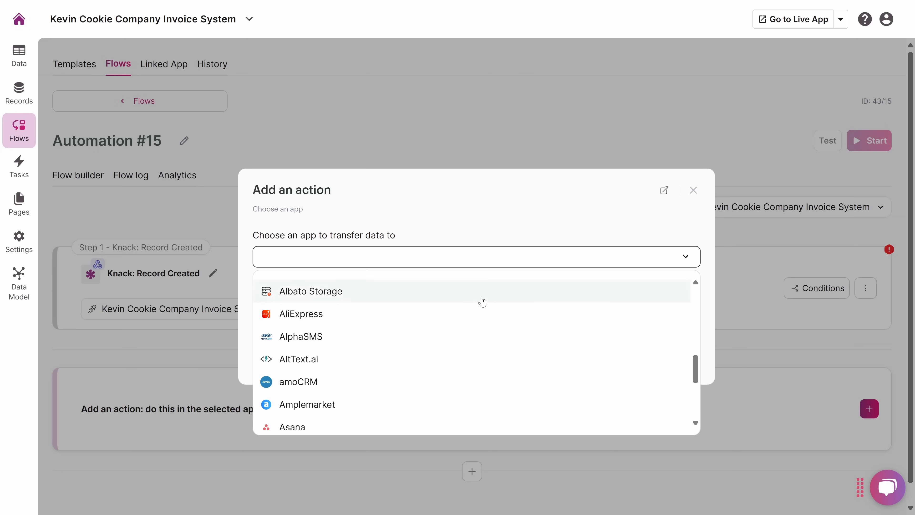
scroll(483, 301, down, 15)
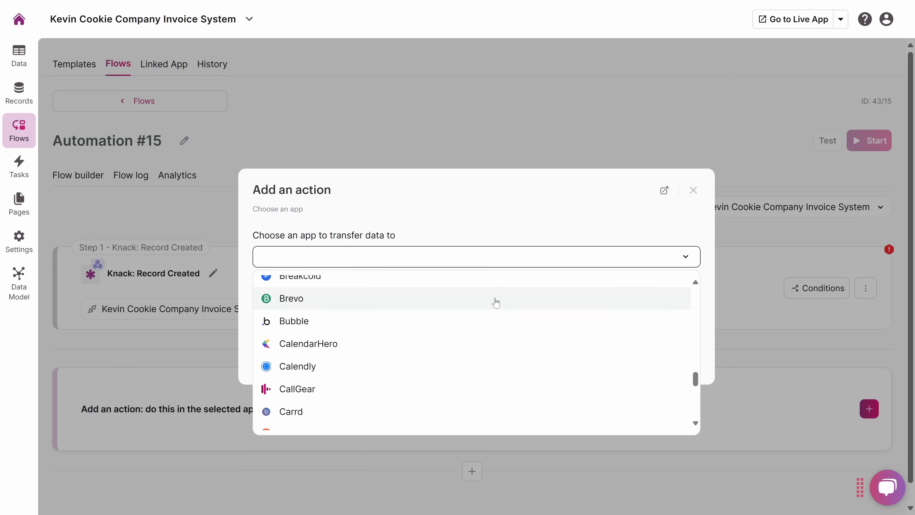
scroll(496, 303, up, 20)
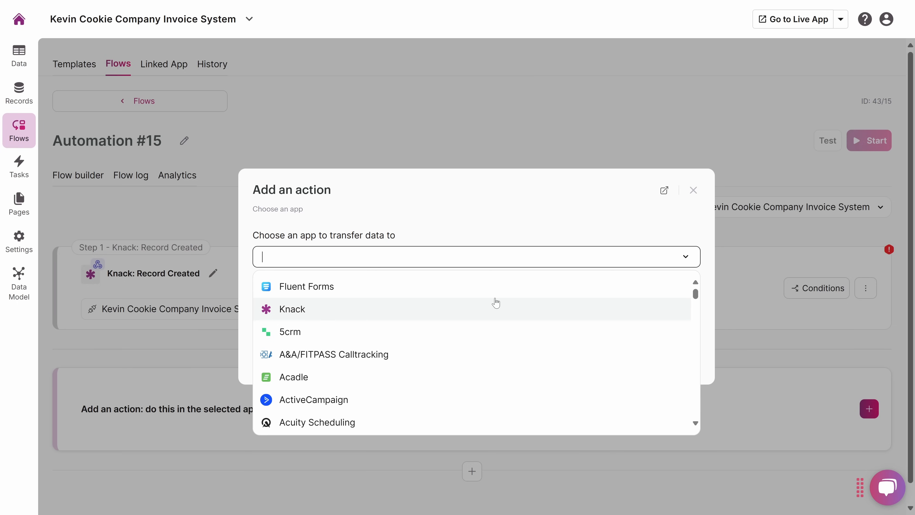
text(google sheets)
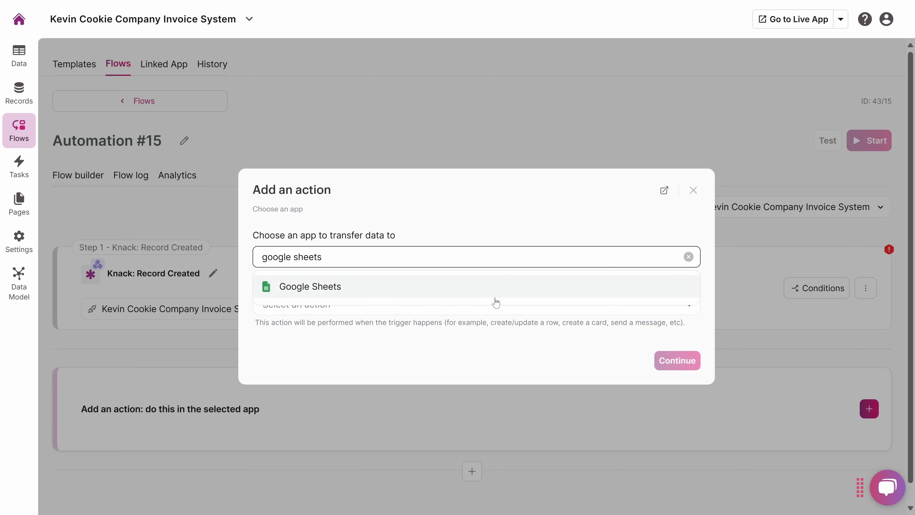
click(315, 292)
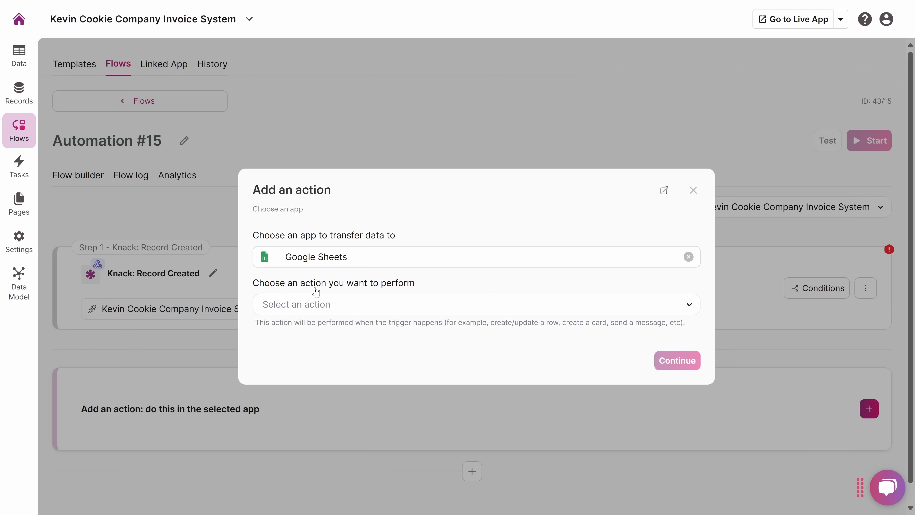
Step: Set the Google Sheets action to Create/update a row
click(317, 306)
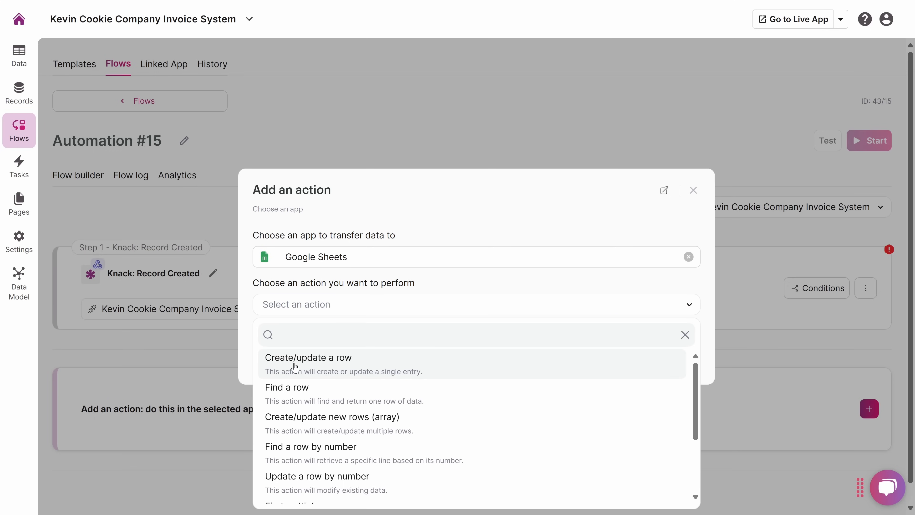
scroll(299, 365, down, 5)
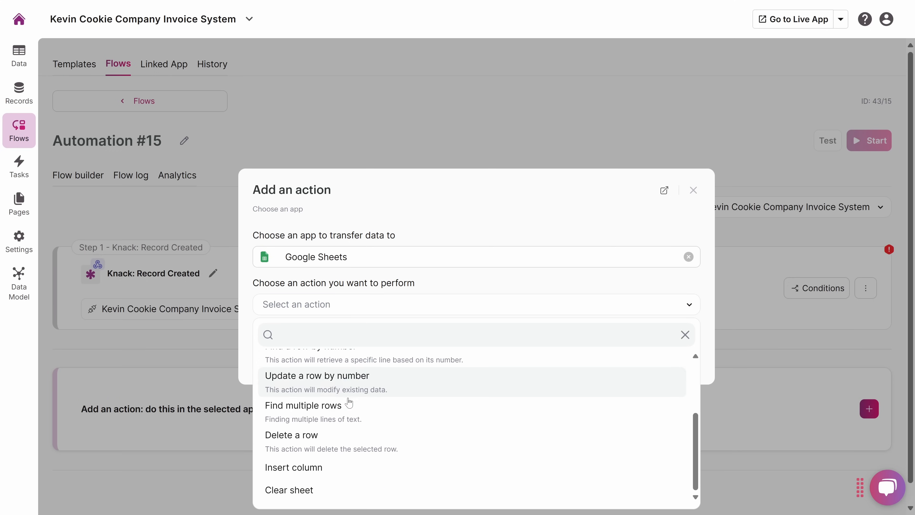
scroll(347, 439, up, 5)
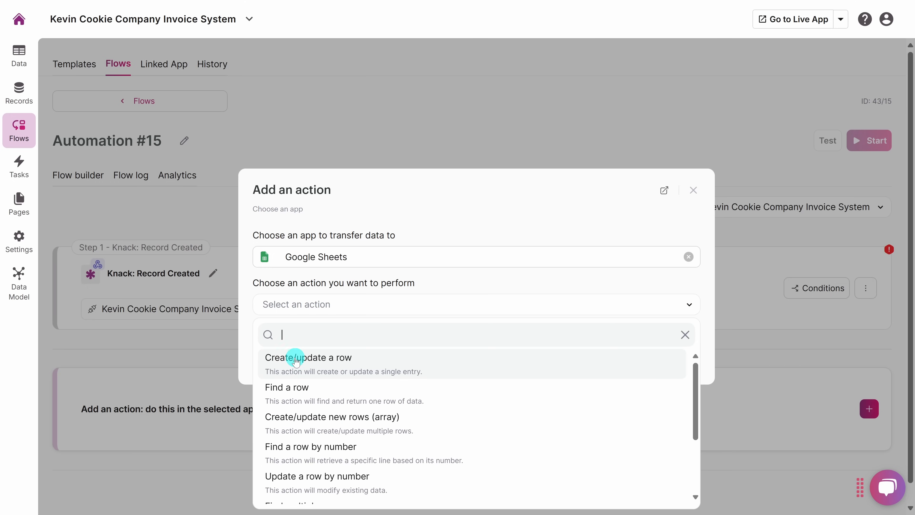
click(296, 362)
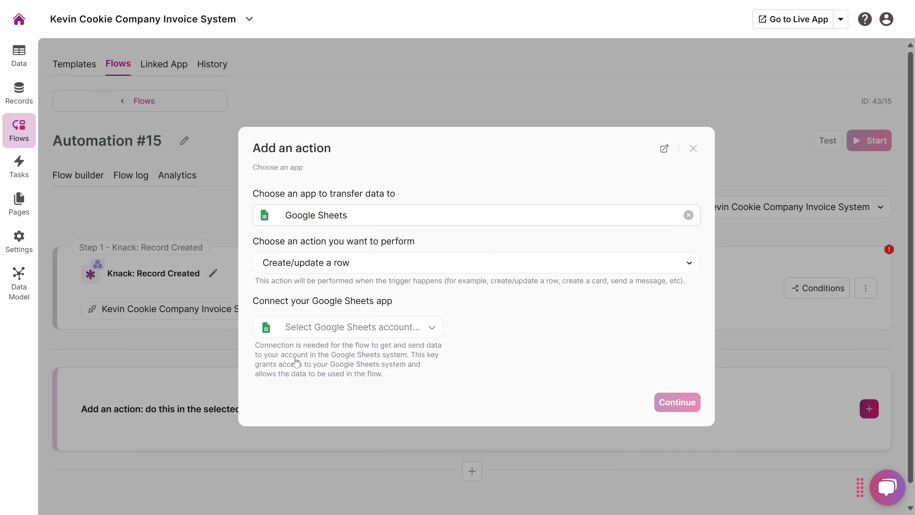
Step: Add a linked Google Sheets connection for the action, keeping the suggested name My Account Google Sheets
click(307, 329)
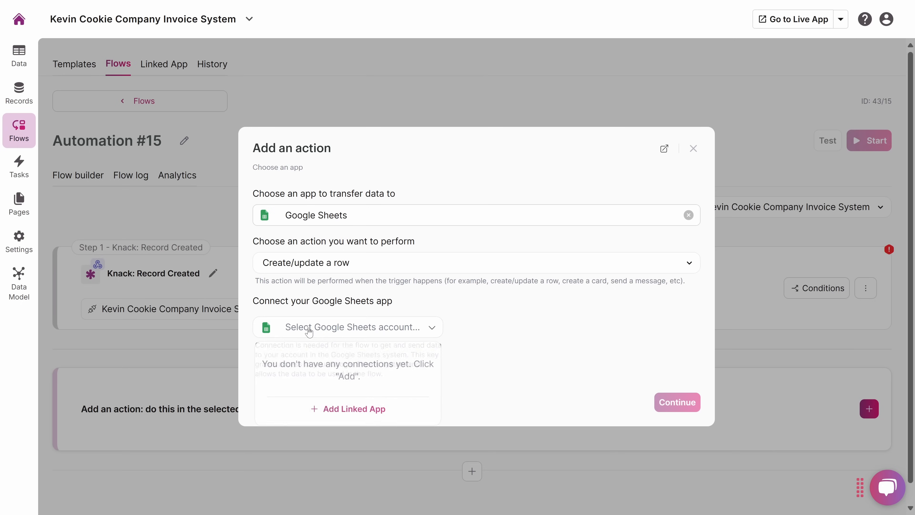
click(343, 410)
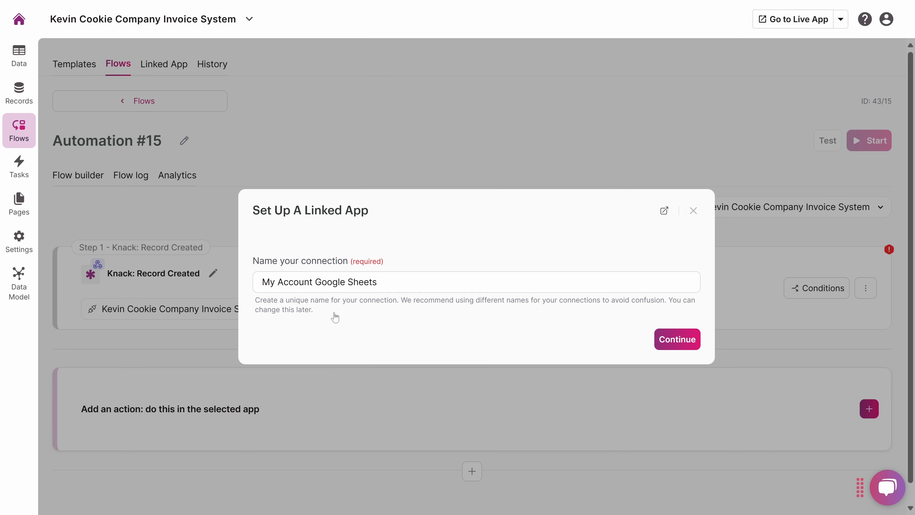
click(678, 343)
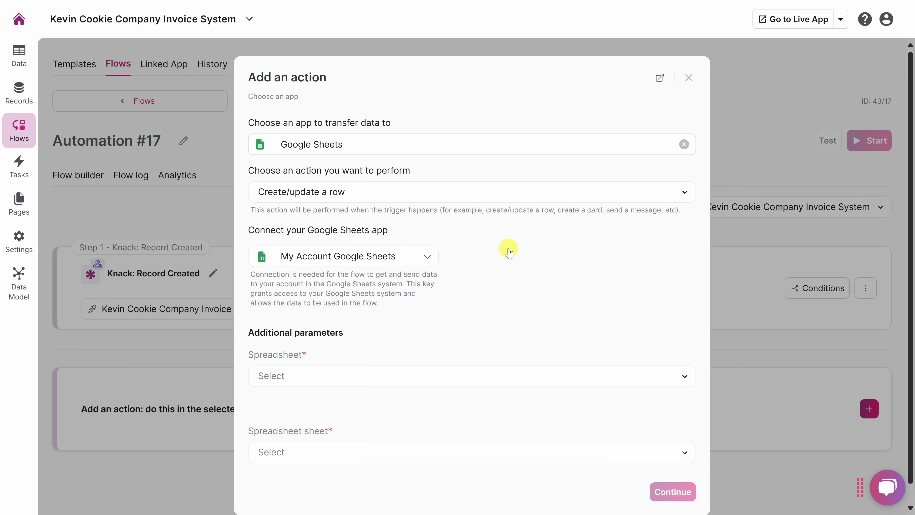
Step: Point the action at Sheet1 of the Invoice Tracker - Finance Team spreadsheet and continue to the field mapping
scroll(274, 371, down, 1)
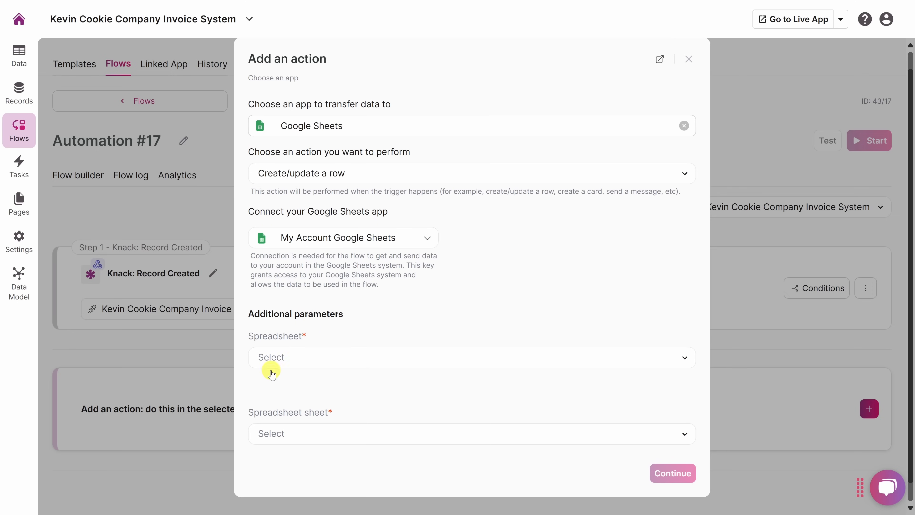
click(366, 360)
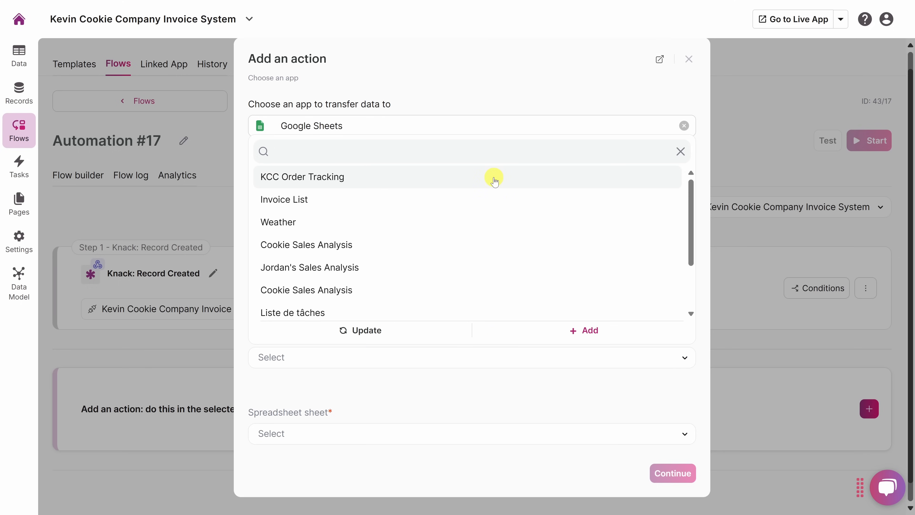
scroll(494, 180, down, 3)
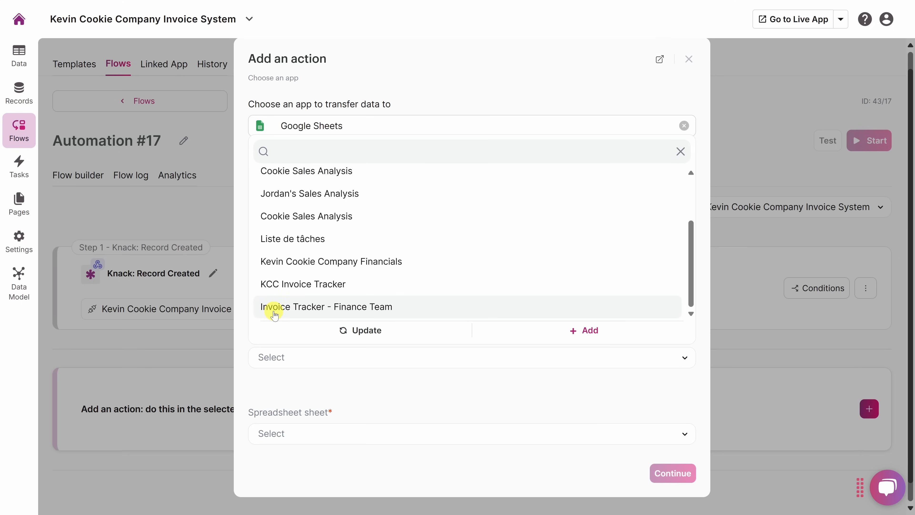
click(375, 312)
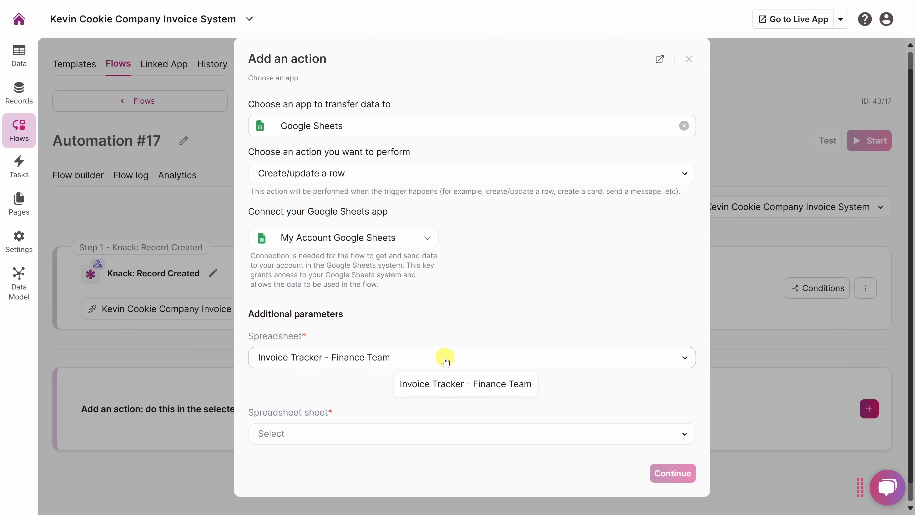
click(444, 439)
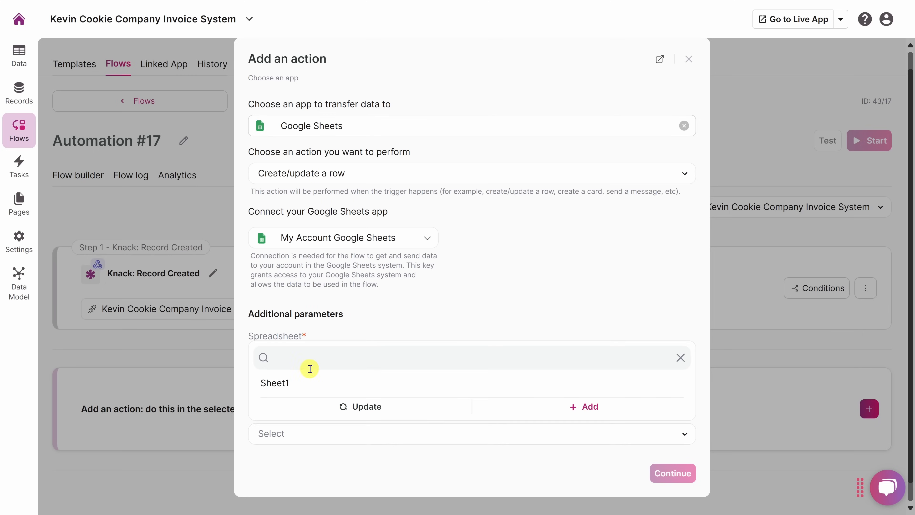
click(275, 383)
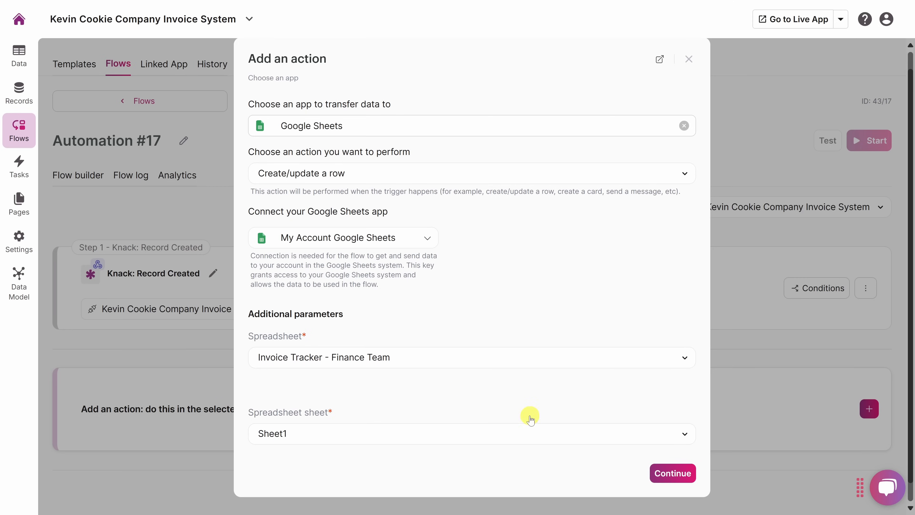
click(673, 474)
Step: Switch to Google Sheets and examine the column headings in row 4 of the Invoice Tracker - Finance Team spreadsheet
click(587, 317)
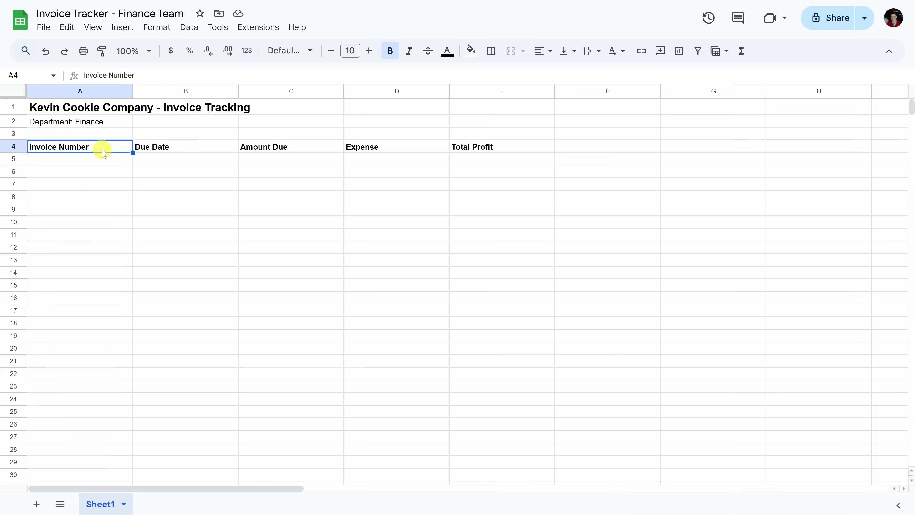
drag(104, 148, 100, 253)
drag(177, 147, 184, 249)
drag(306, 146, 301, 239)
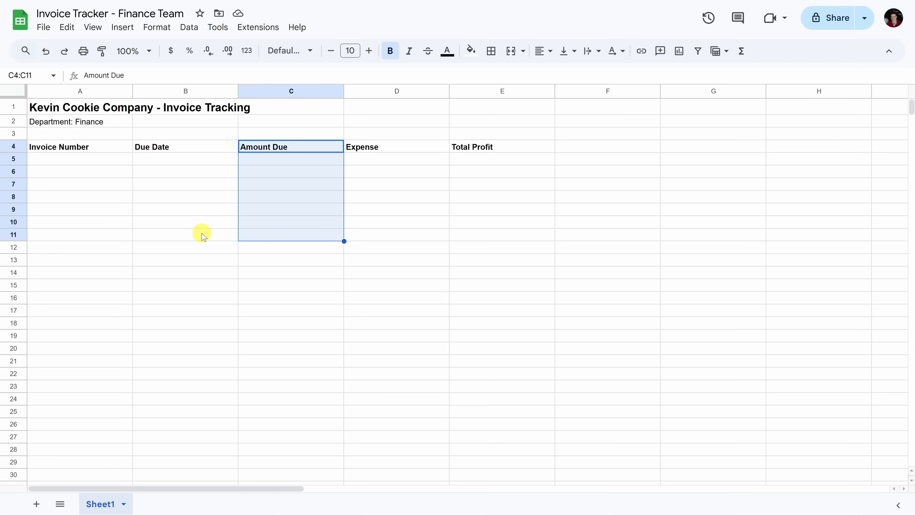
click(368, 162)
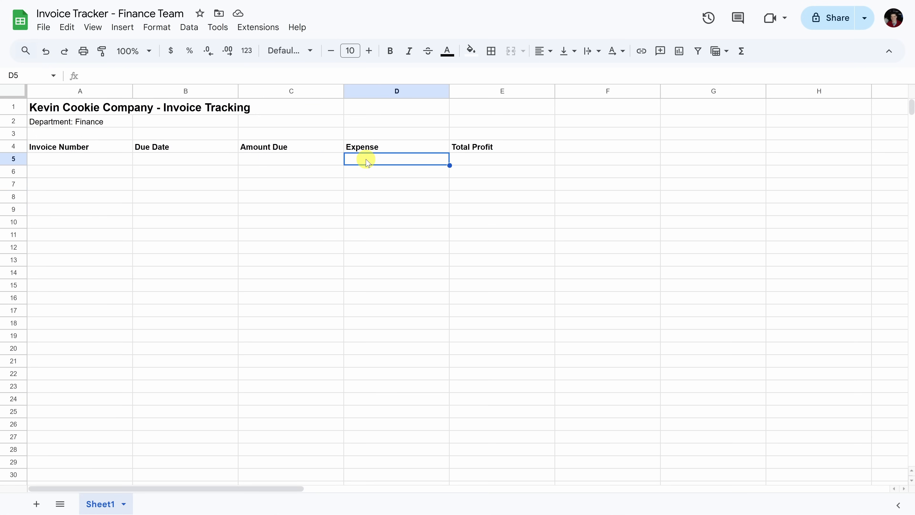
click(471, 160)
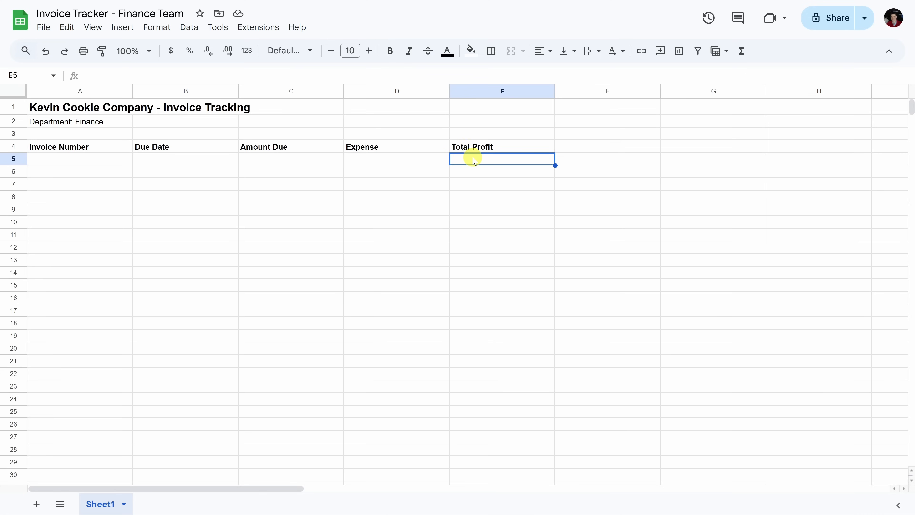
drag(54, 149, 317, 263)
click(116, 147)
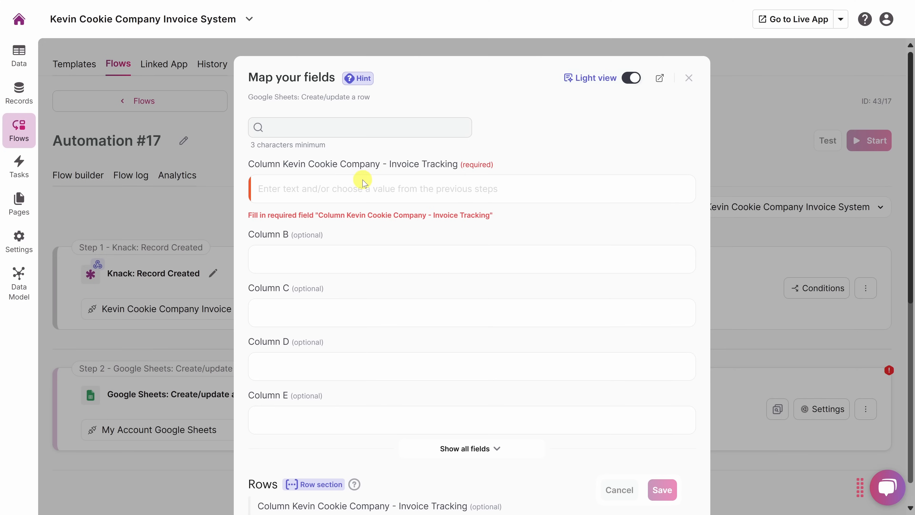
Step: Back in the Knack flow, map Invoice Number to the required first column and Due Date to Column B, using the Record Created fields
click(365, 187)
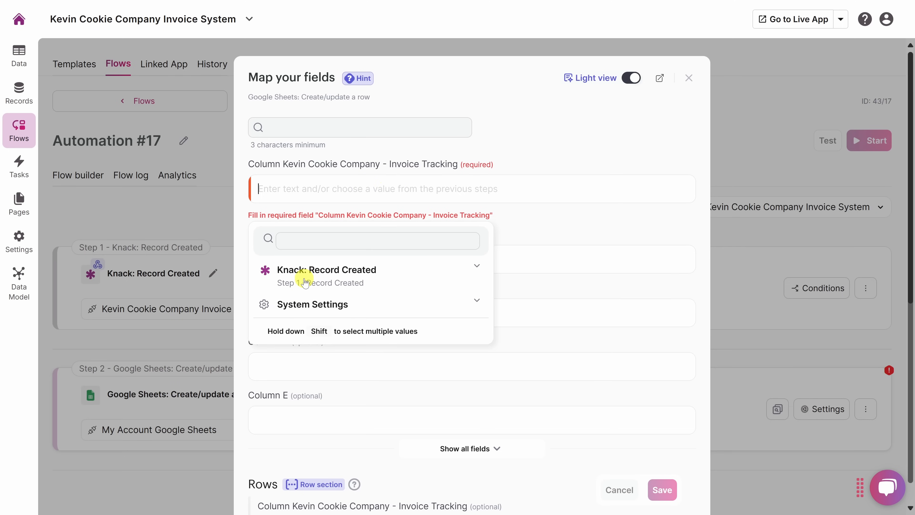
click(462, 269)
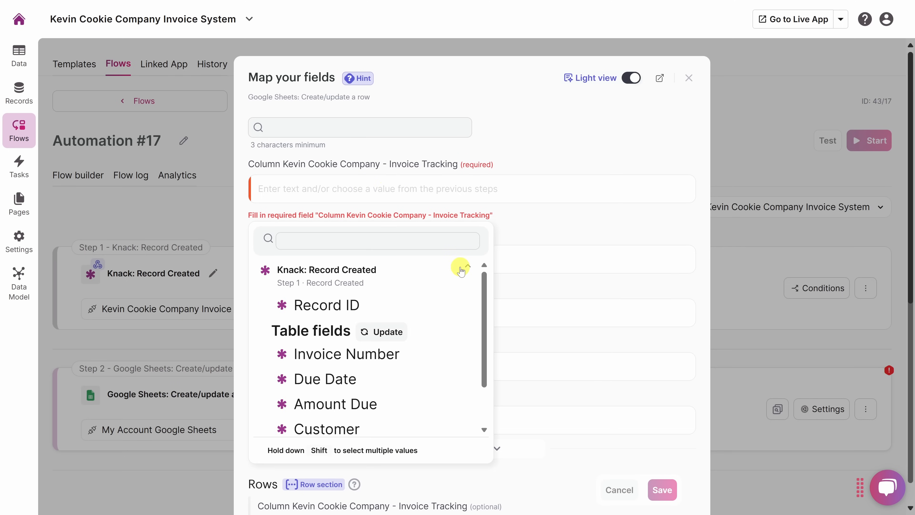
scroll(461, 269, down, 2)
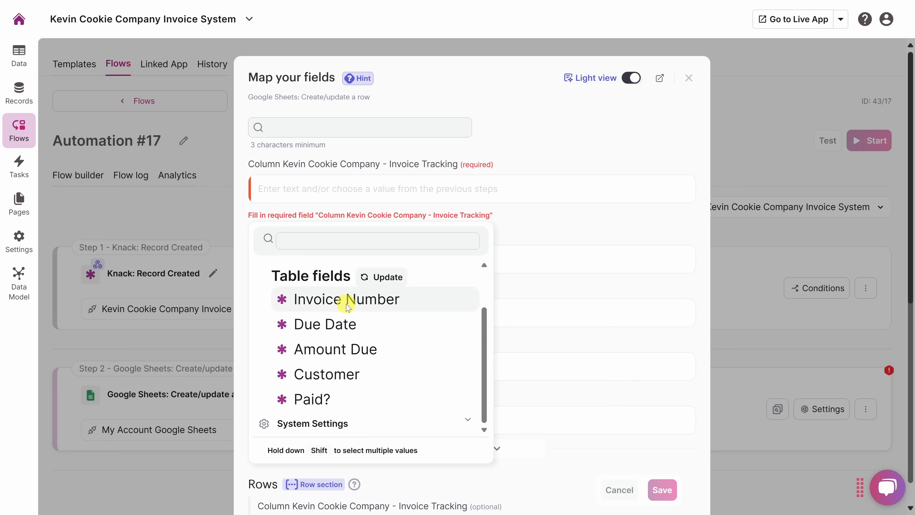
click(337, 302)
click(334, 261)
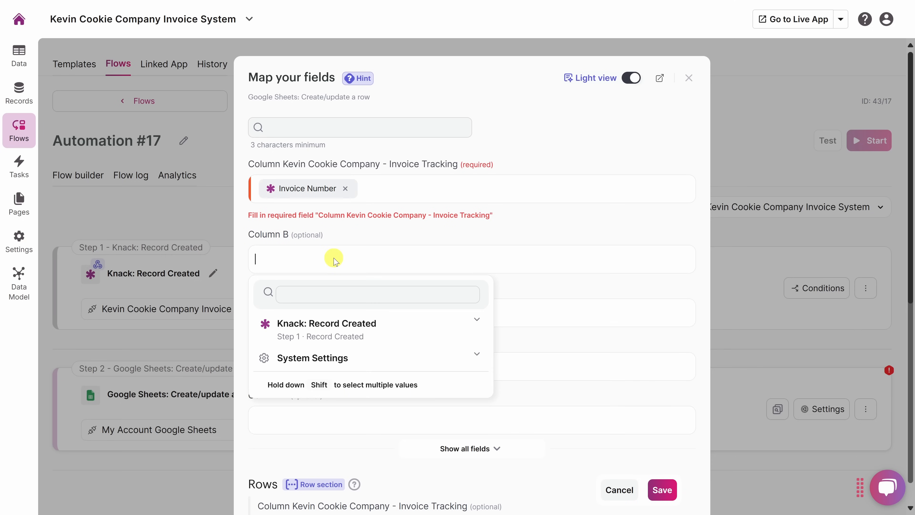
click(381, 327)
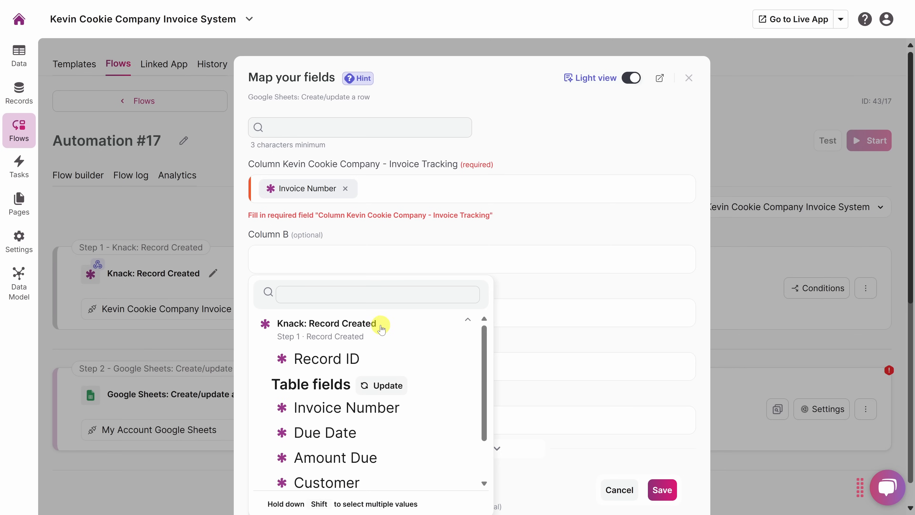
scroll(382, 328, down, 2)
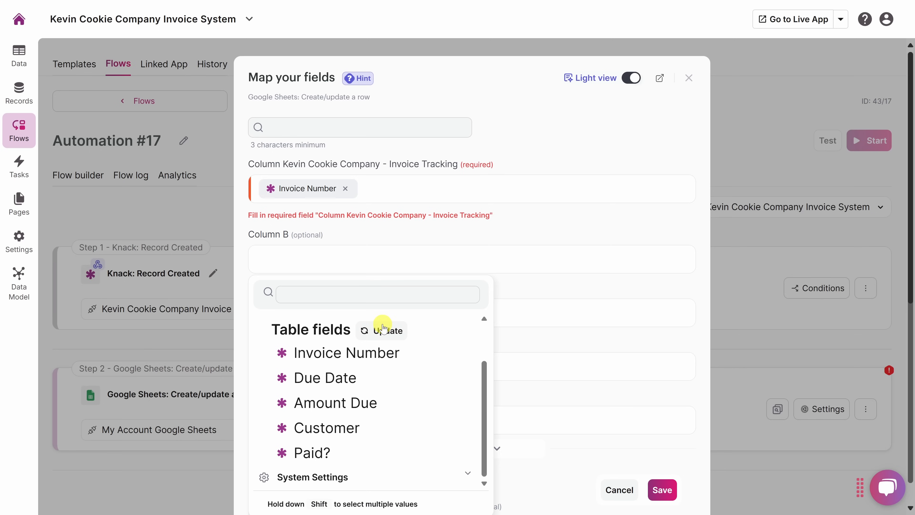
click(355, 379)
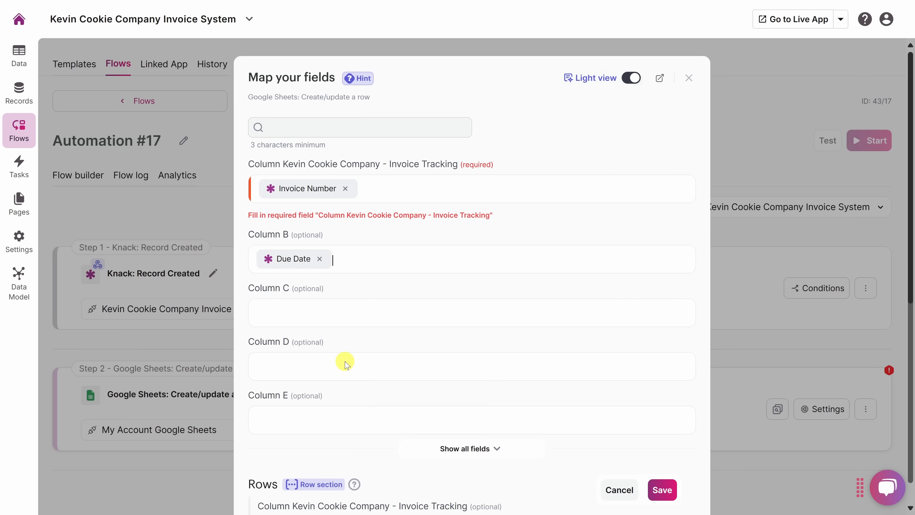
Step: Map Column C to the Amount Due field of the created record and save the field mapping
click(348, 320)
click(387, 377)
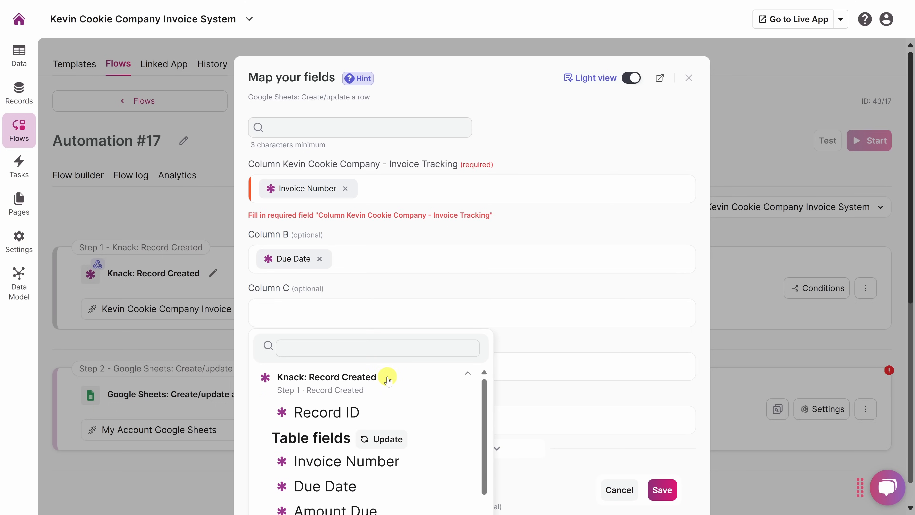
scroll(387, 379, down, 2)
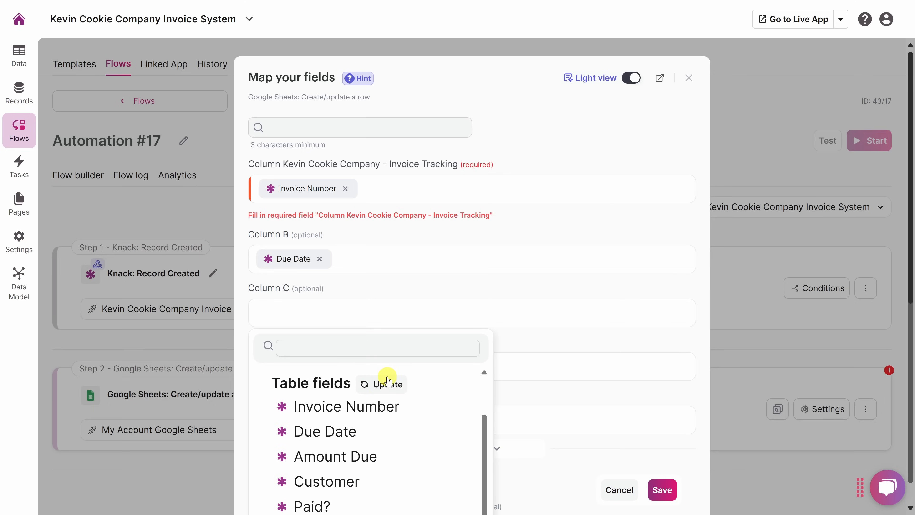
click(345, 457)
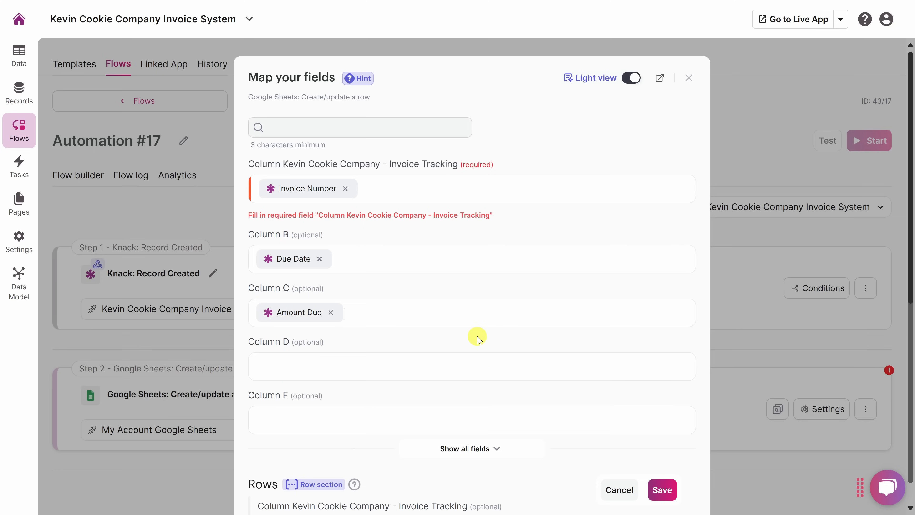
click(662, 490)
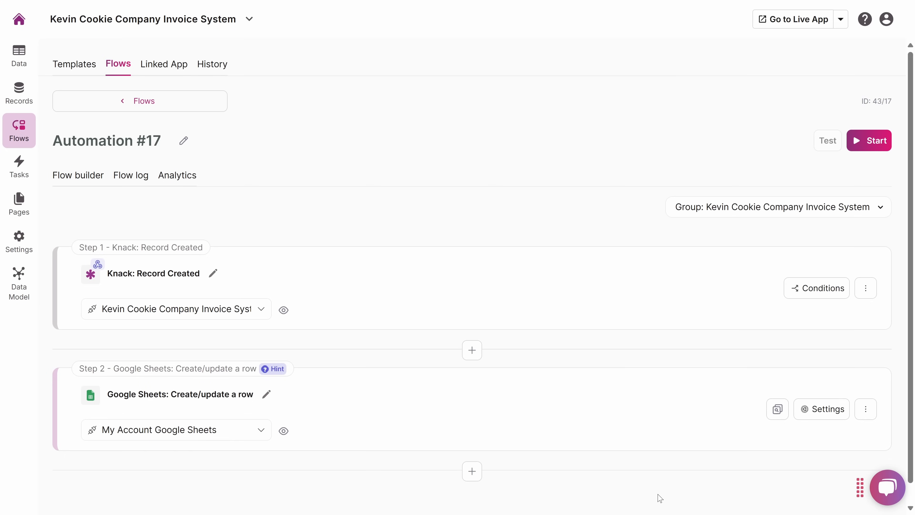
Step: Start the Automation #17 flow and dismiss the confirmation dialog
click(870, 147)
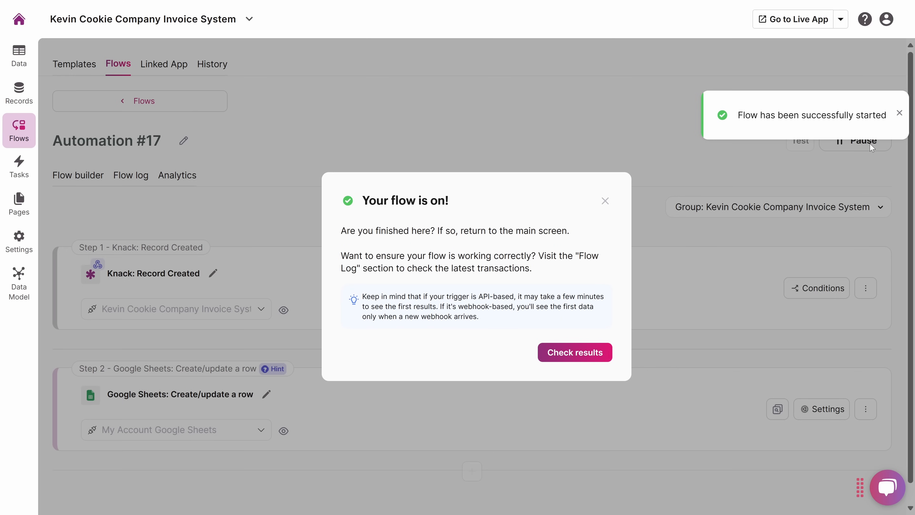
click(605, 202)
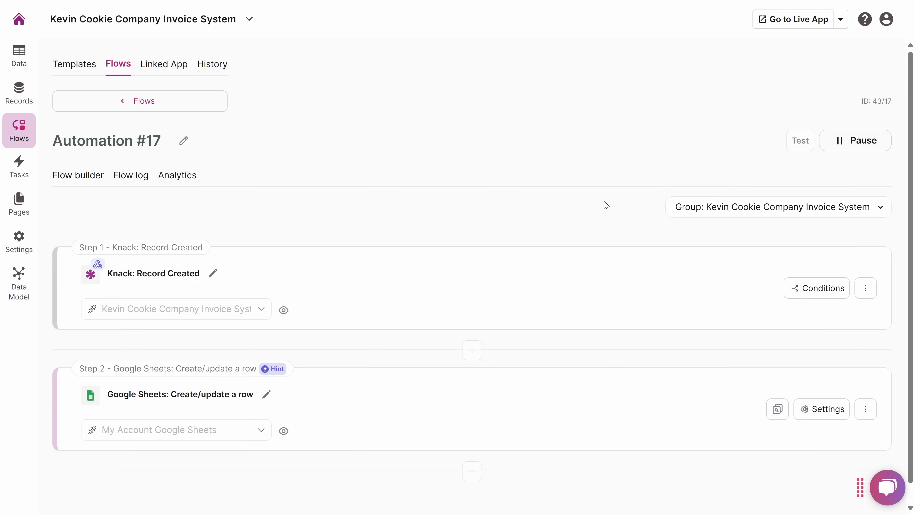
Step: Add an invoice record due 10/31/2024 with amount due 15004 for Quick Bite, and select its row A5:C5 in the tracker spreadsheet
click(19, 90)
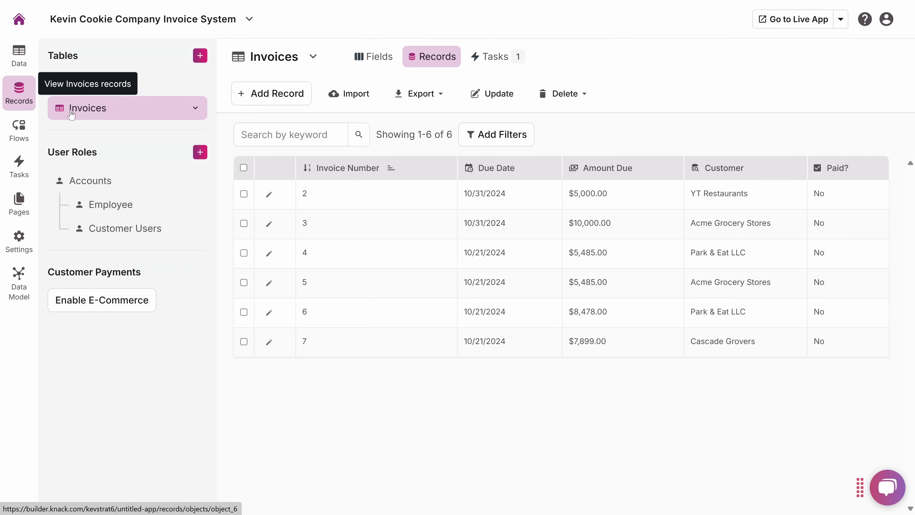
click(274, 94)
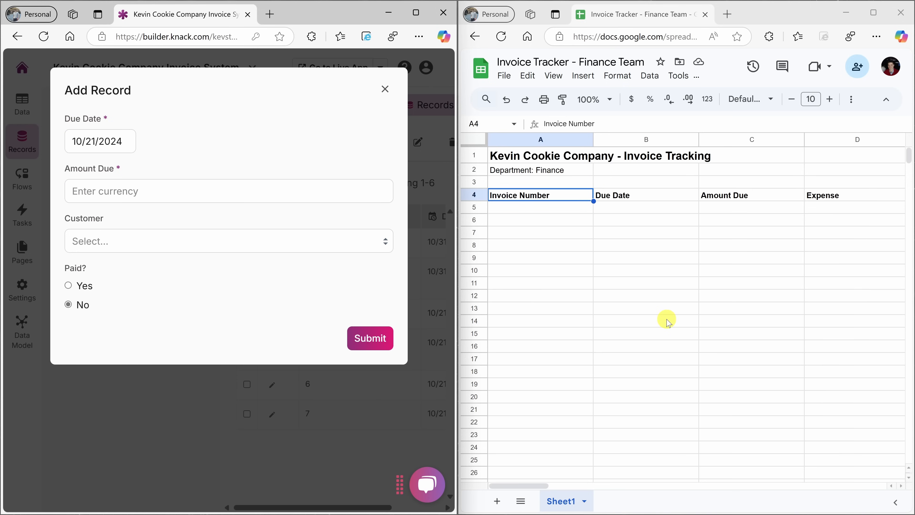
click(102, 135)
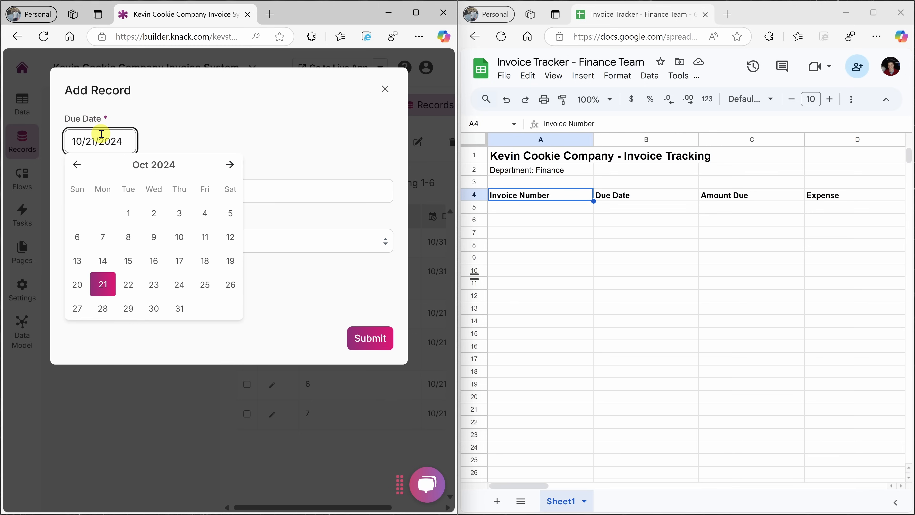
click(178, 306)
click(131, 193)
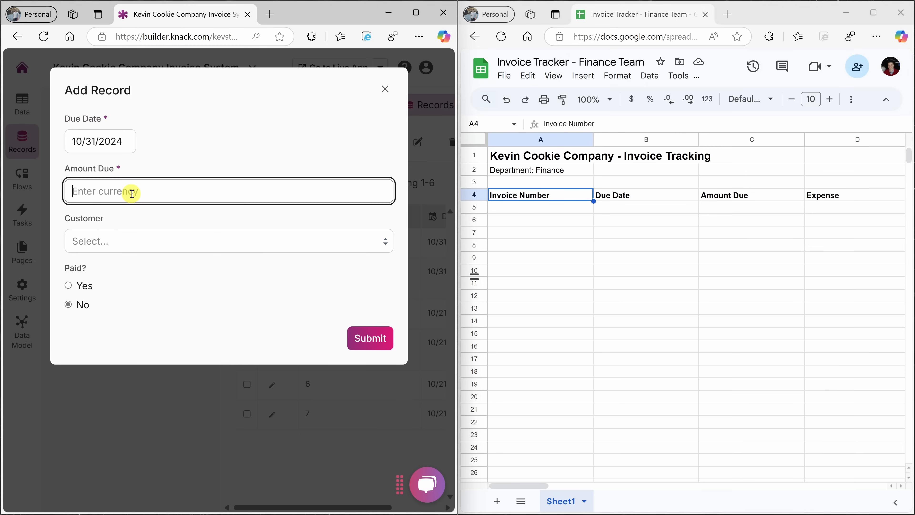
text(15004)
click(133, 241)
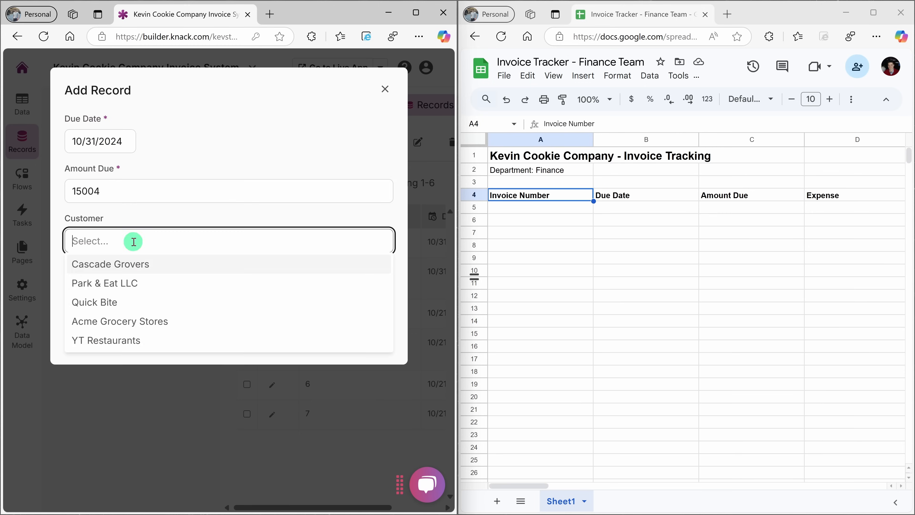
click(129, 302)
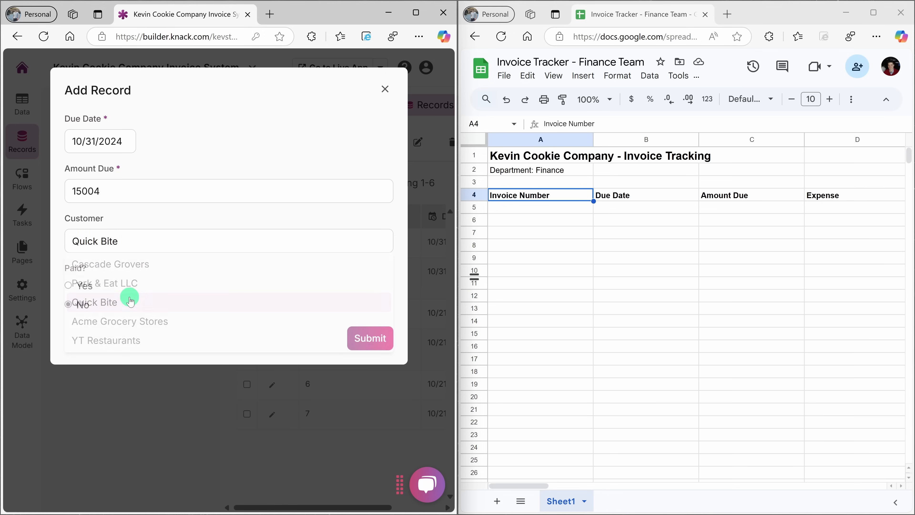
click(371, 339)
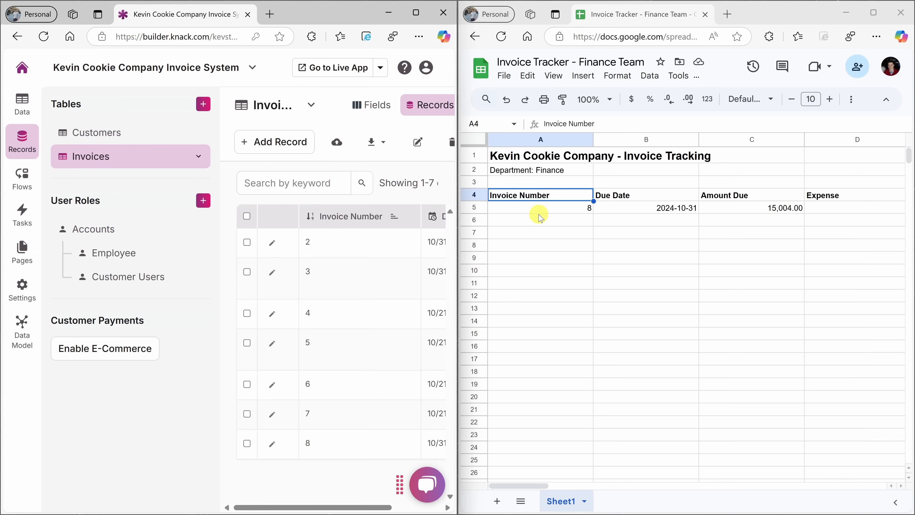
drag(538, 210, 803, 204)
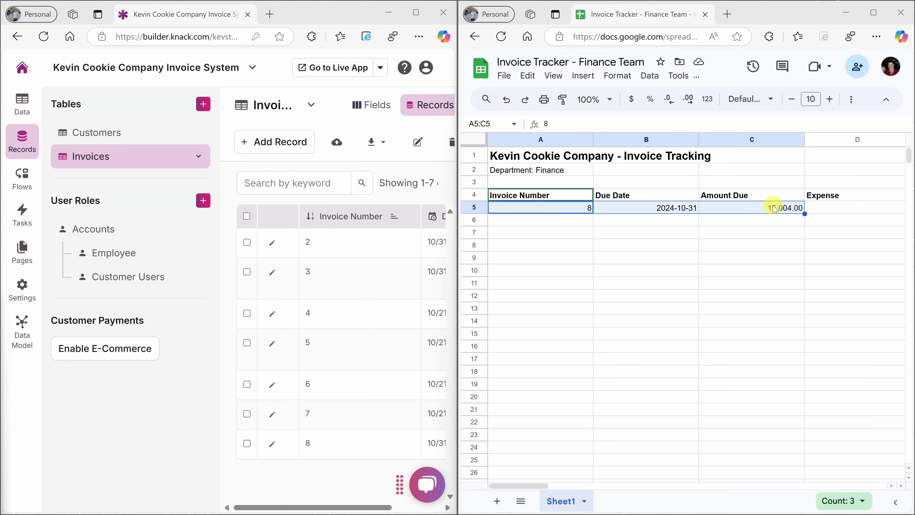
Step: Open the flow history and examine the record data Knack sent in the latest Automation #17 run
click(25, 179)
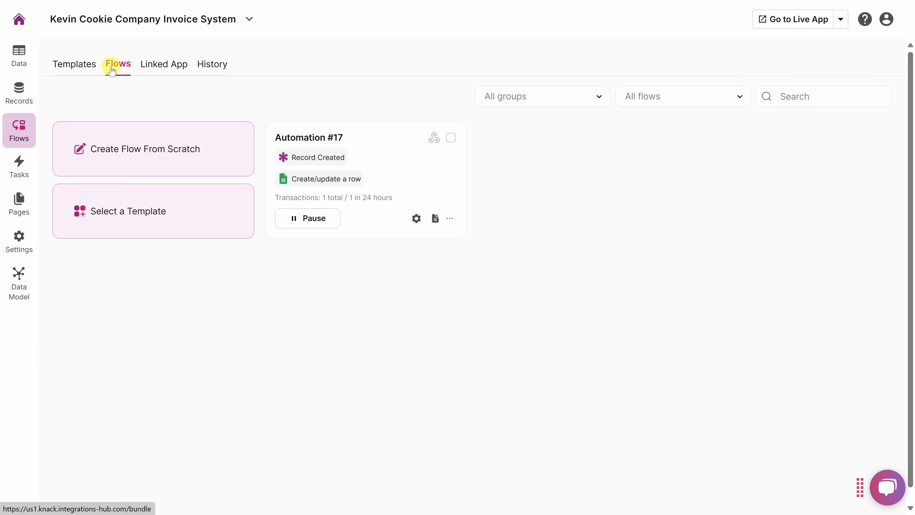
click(213, 67)
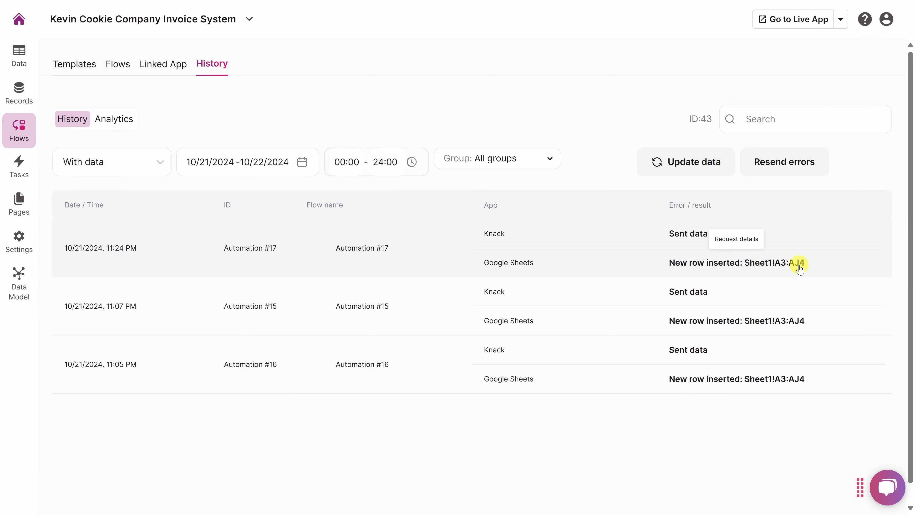
click(695, 233)
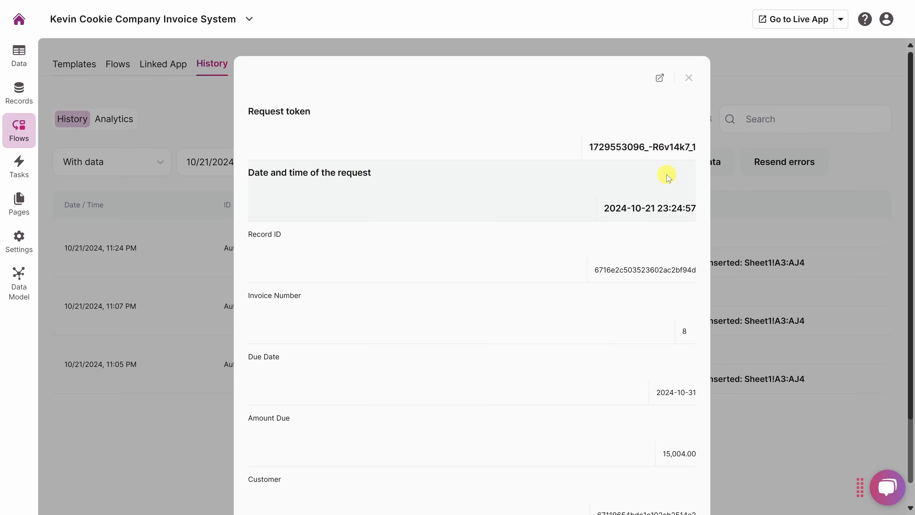
scroll(667, 179, down, 2)
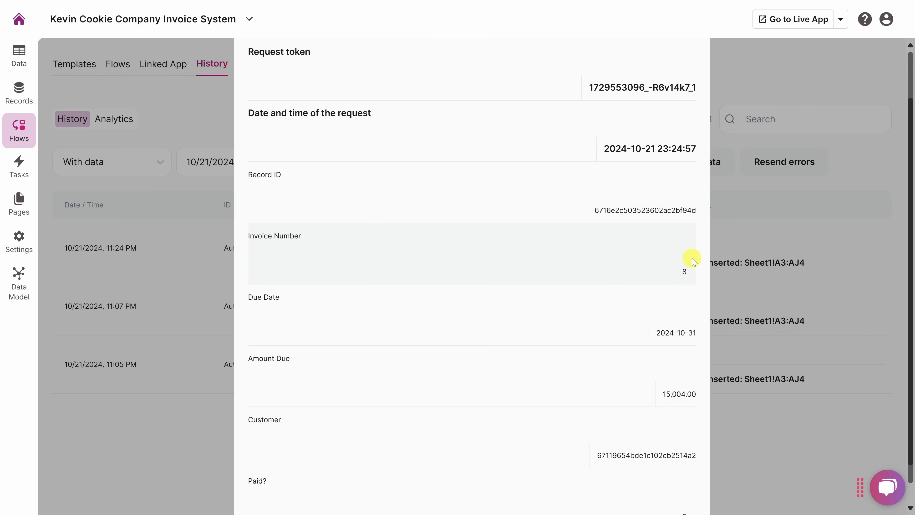
scroll(681, 312, up, 1)
scroll(681, 312, up, 2)
click(687, 77)
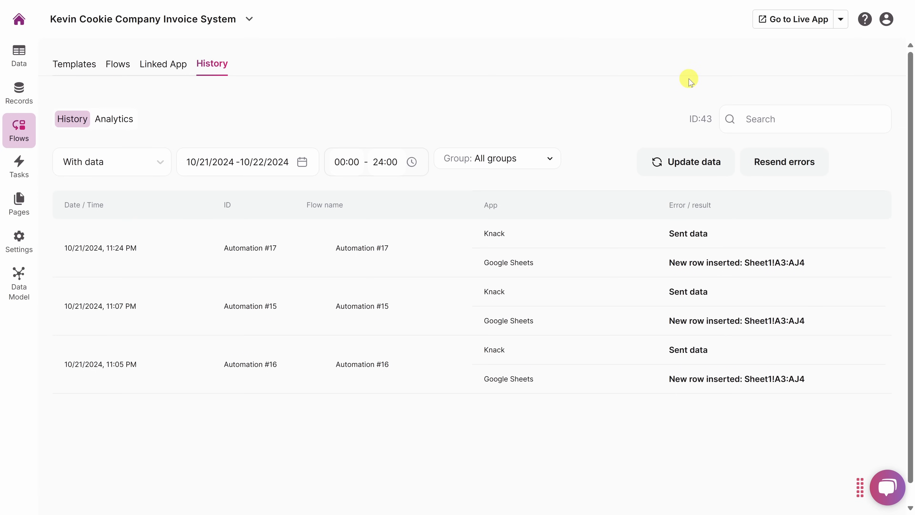
Step: Examine the Google Sheets request details of the latest Automation #17 run and close them
click(696, 263)
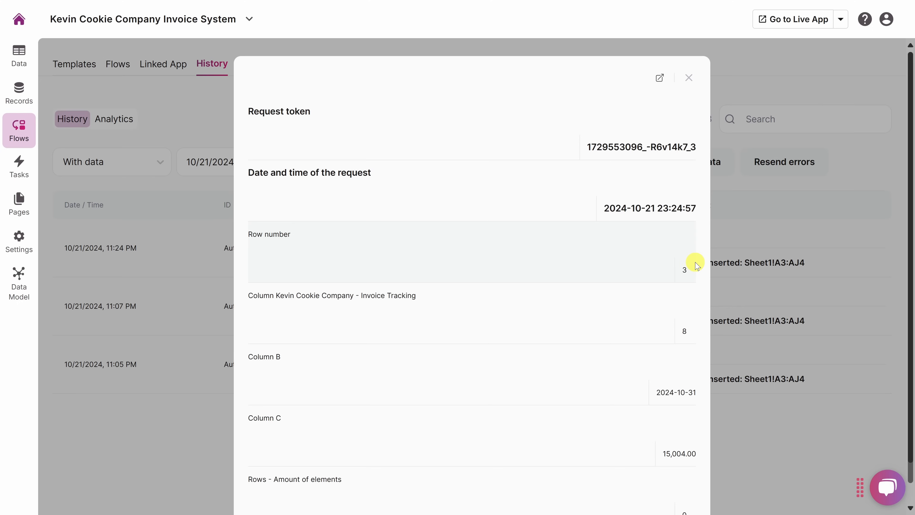
scroll(617, 195, down, 1)
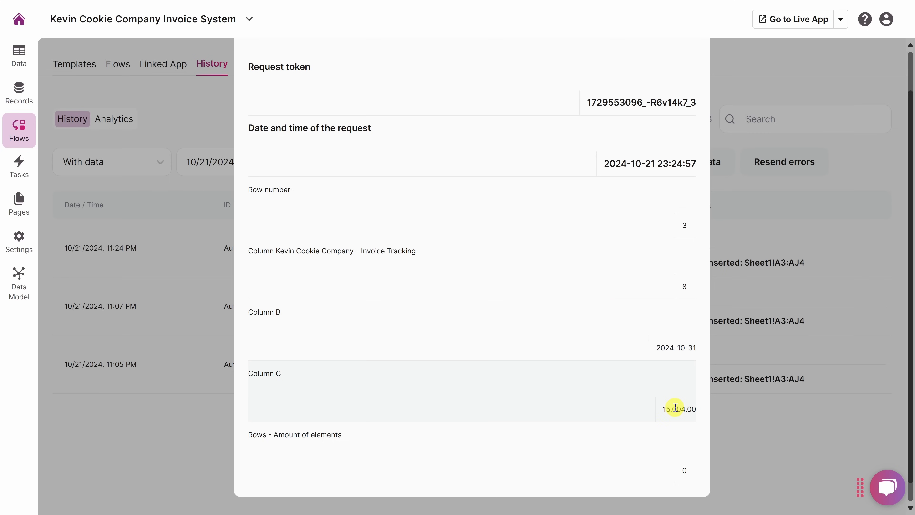
scroll(675, 409, up, 2)
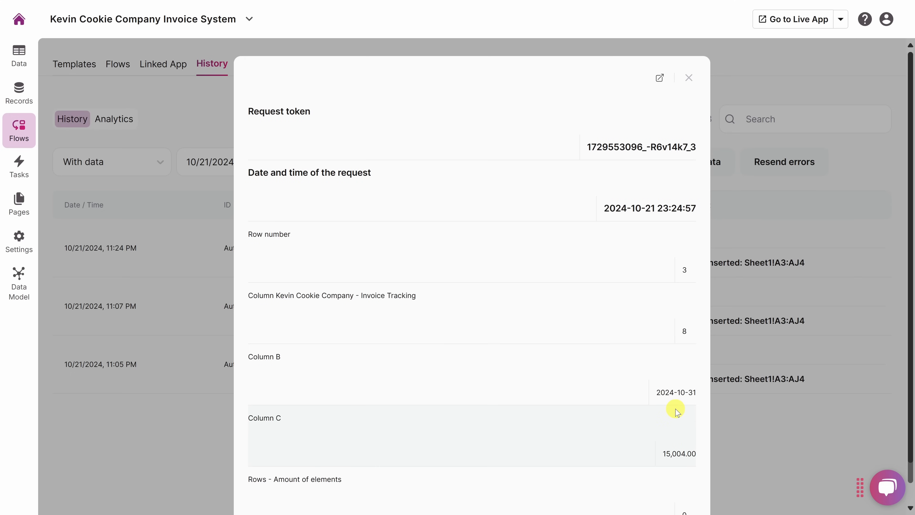
click(688, 78)
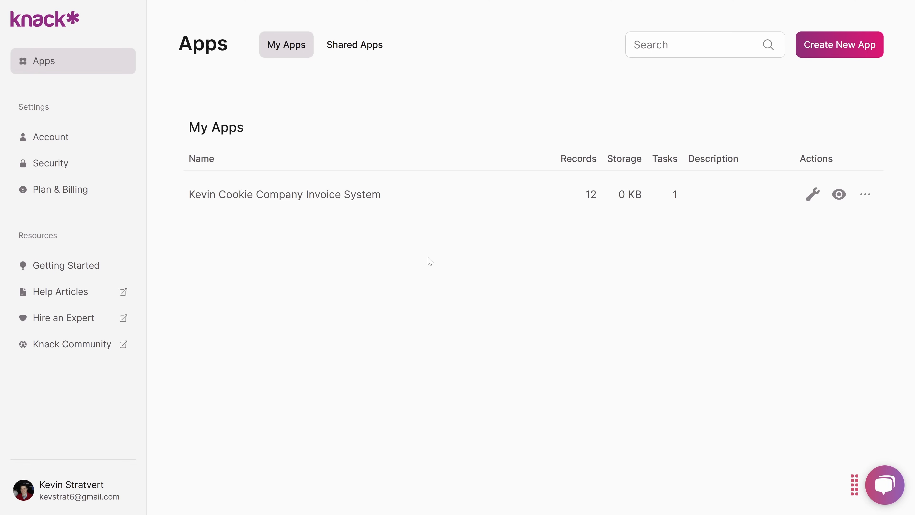
Step: Begin creating a new app generated with AI, opening its description prompt
click(841, 55)
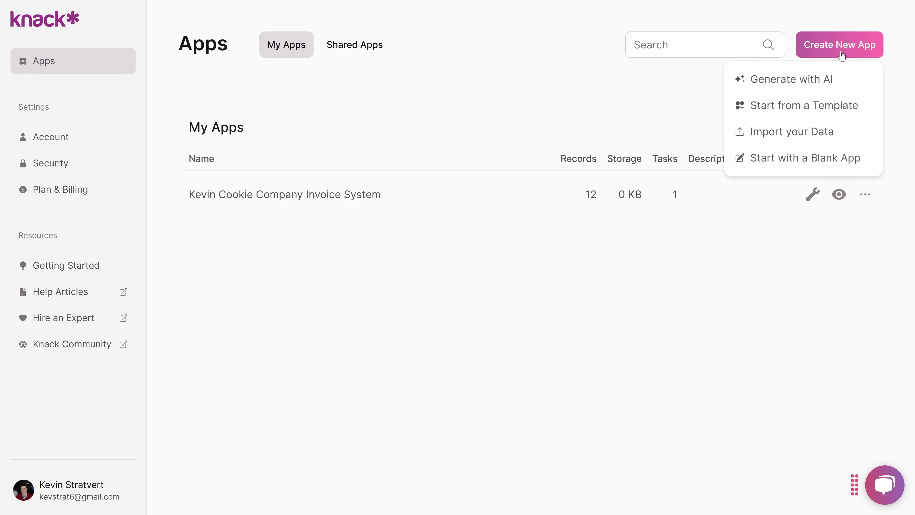
click(800, 92)
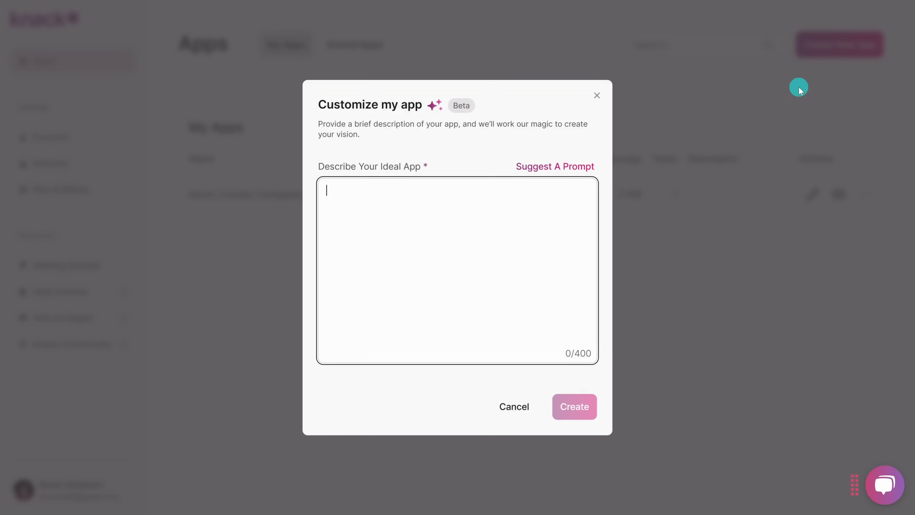